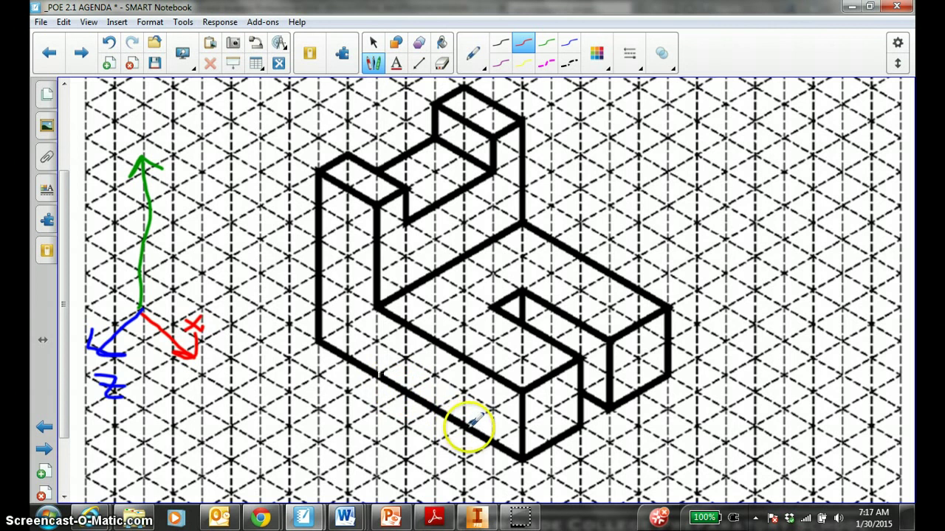
Step: Trace the lower front edge in red and label it 1.75; trace the front vertical edge in green and label it 1.25
{"action": "left_click", "coordinate": [344, 432]}
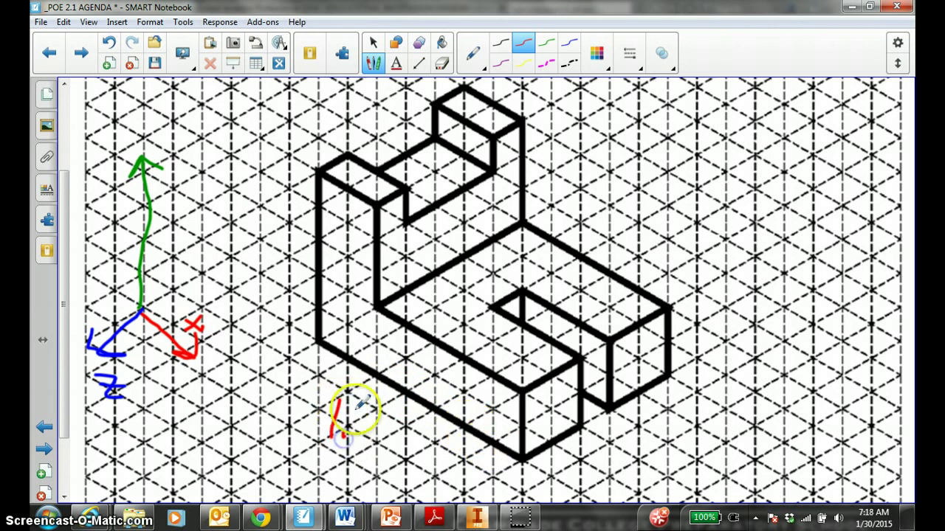
{"action": "mouse_move", "coordinate": [355, 410]}
{"action": "left_mouse_down"}
{"action": "mouse_move", "coordinate": [364, 444]}
{"action": "mouse_move", "coordinate": [383, 415]}
{"action": "mouse_move", "coordinate": [400, 437]}
{"action": "mouse_move", "coordinate": [378, 449]}
{"action": "mouse_move", "coordinate": [403, 417]}
{"action": "left_mouse_up"}
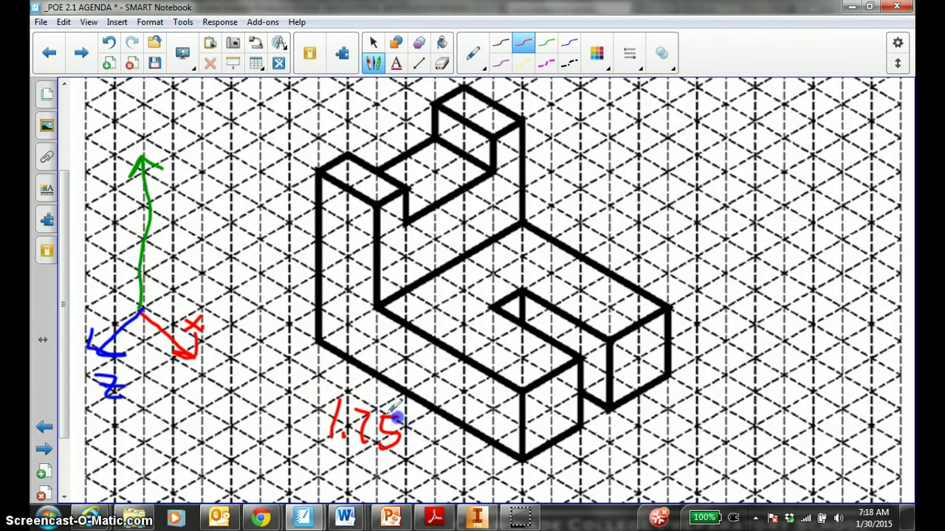
{"action": "left_click_drag", "start_coordinate": [319, 341], "coordinate": [376, 372]}
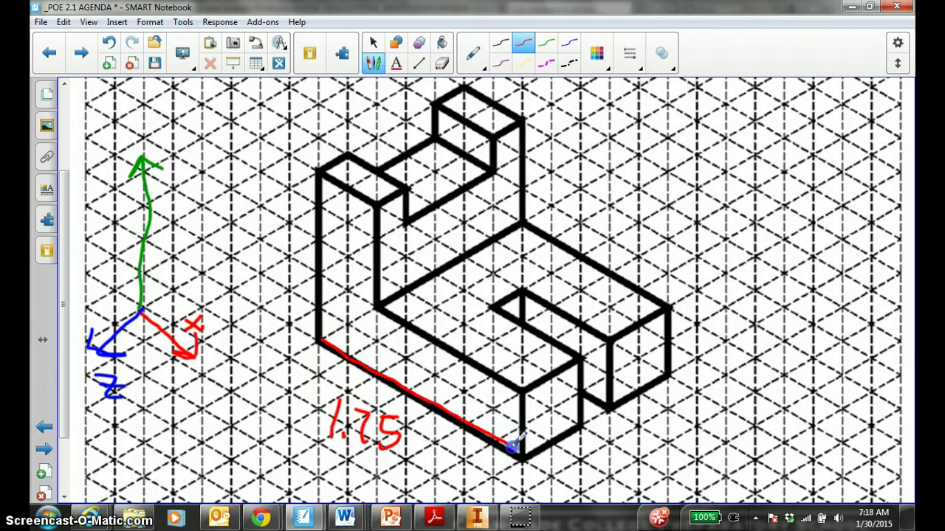
{"action": "left_click", "coordinate": [546, 42]}
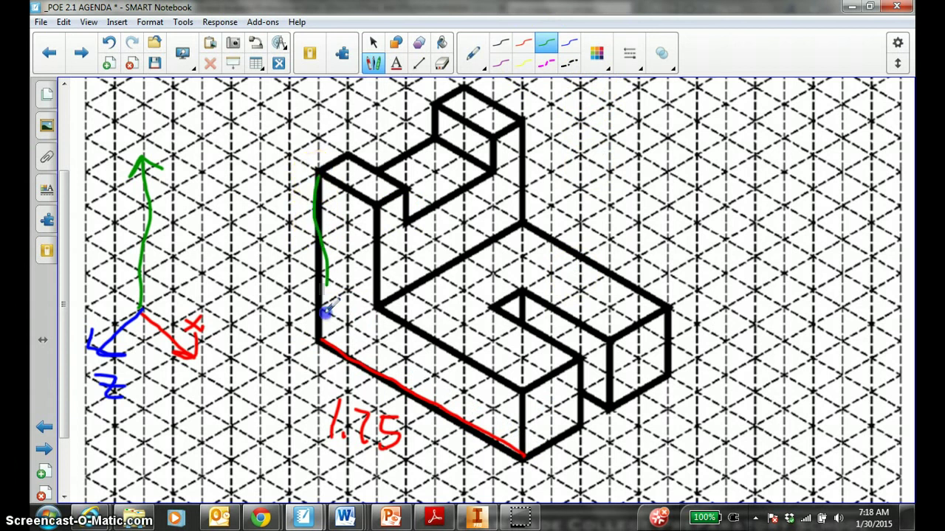
{"action": "left_click_drag", "start_coordinate": [325, 314], "coordinate": [317, 340]}
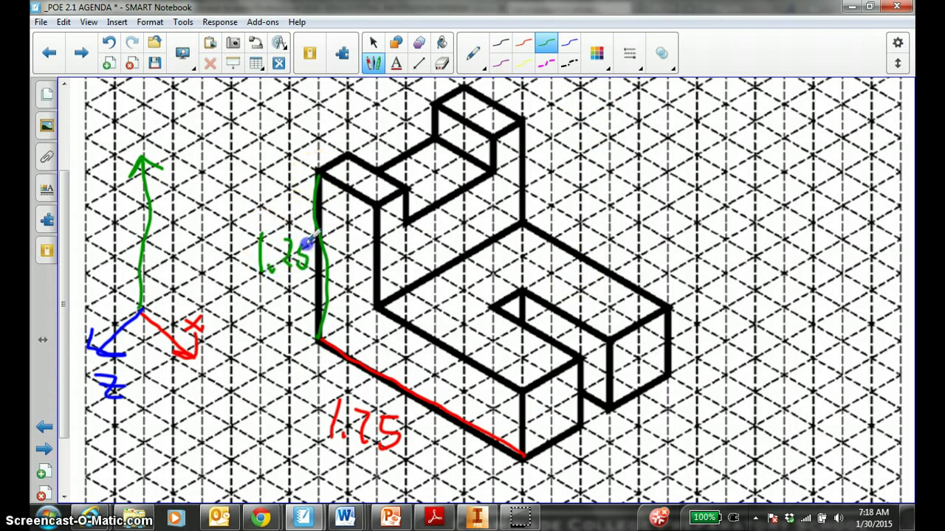
Step: Trace the overall depth in blue and label it 1.25, and mark the depth edges of the slot and upper notch in blue
{"action": "left_click", "coordinate": [569, 42]}
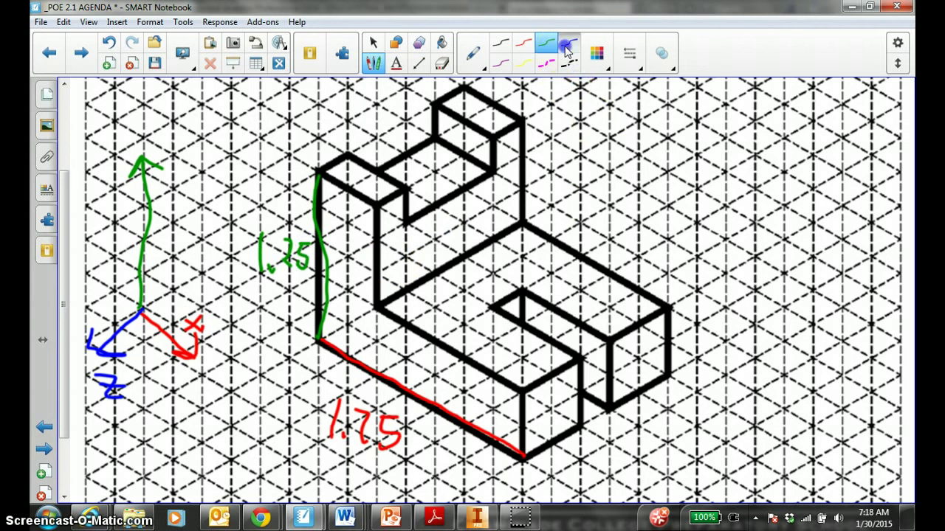
{"action": "left_click_drag", "start_coordinate": [525, 457], "coordinate": [542, 441]}
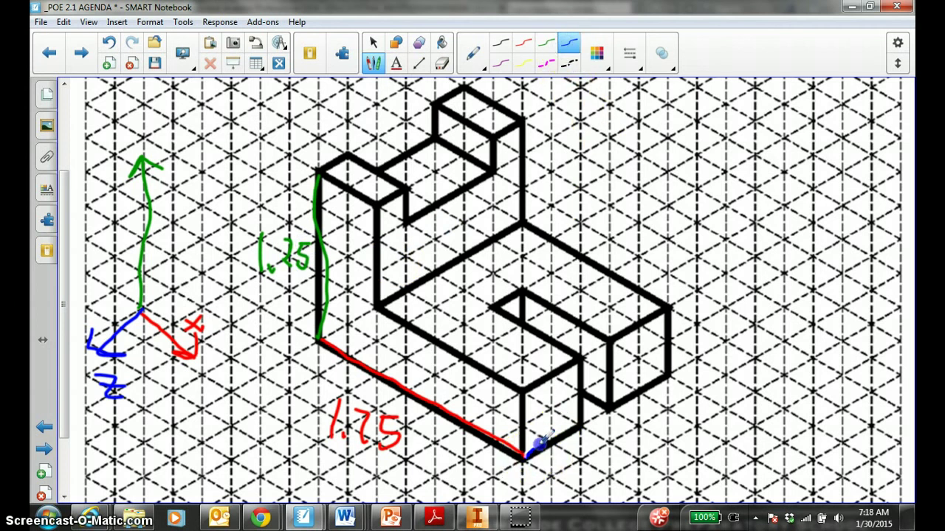
{"action": "left_click", "coordinate": [632, 413]}
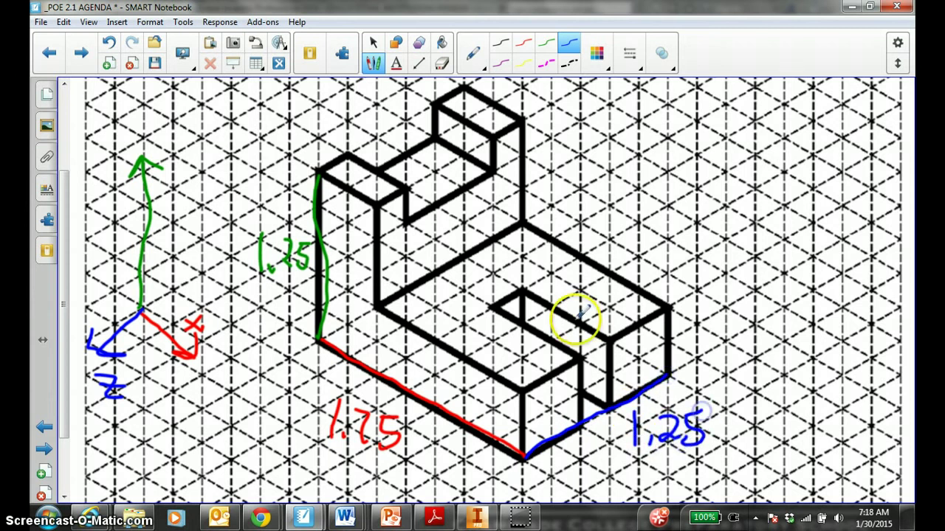
{"action": "mouse_move", "coordinate": [525, 286]}
{"action": "left_mouse_down"}
{"action": "mouse_move", "coordinate": [464, 222]}
{"action": "mouse_move", "coordinate": [416, 217]}
{"action": "mouse_move", "coordinate": [436, 207]}
{"action": "mouse_move", "coordinate": [411, 217]}
{"action": "mouse_move", "coordinate": [467, 193]}
{"action": "left_mouse_up"}
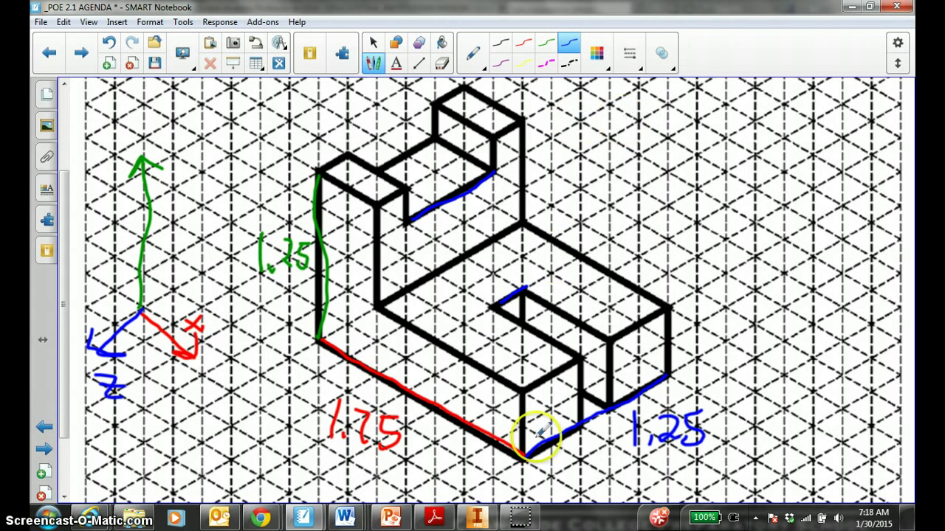
Step: Switch to Autodesk Inventor and create a new part from the Standard.ipt template
{"action": "left_click", "coordinate": [476, 518]}
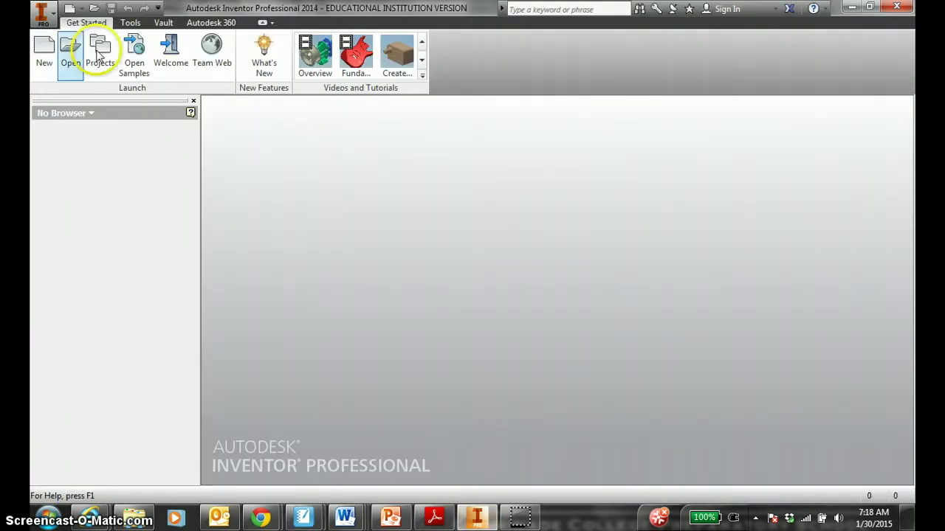
{"action": "left_click", "coordinate": [44, 52]}
{"action": "double_click", "coordinate": [324, 142]}
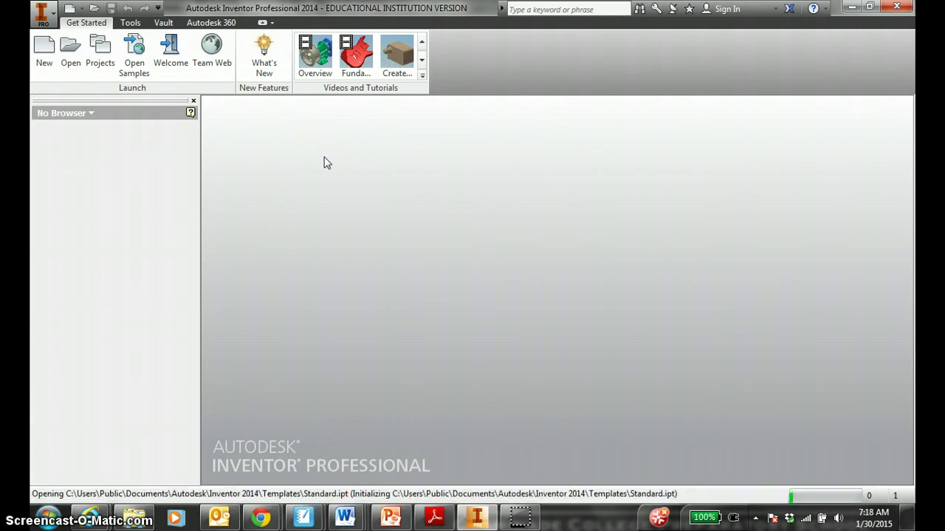
{"action": "left_click", "coordinate": [356, 199]}
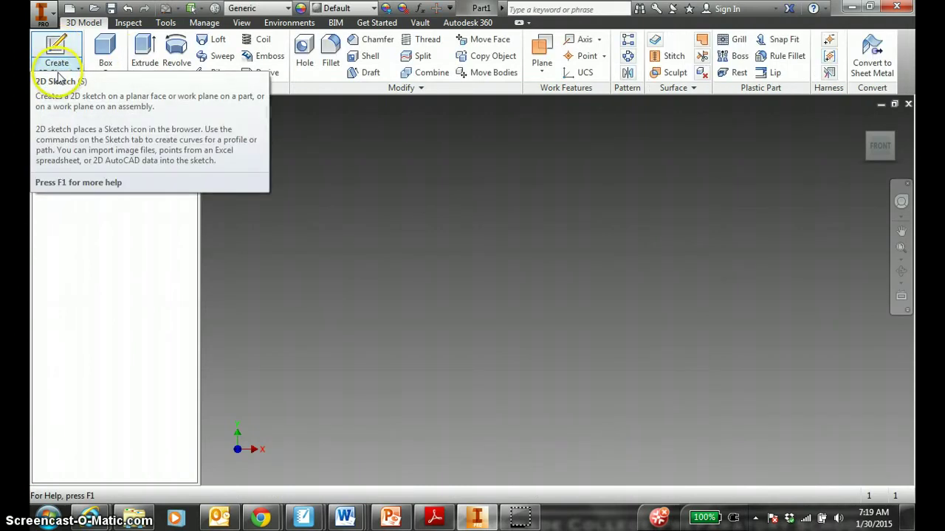
Step: Dismiss the mail notification and start a 2D sketch on the front (XY) origin plane
{"action": "left_click", "coordinate": [58, 76]}
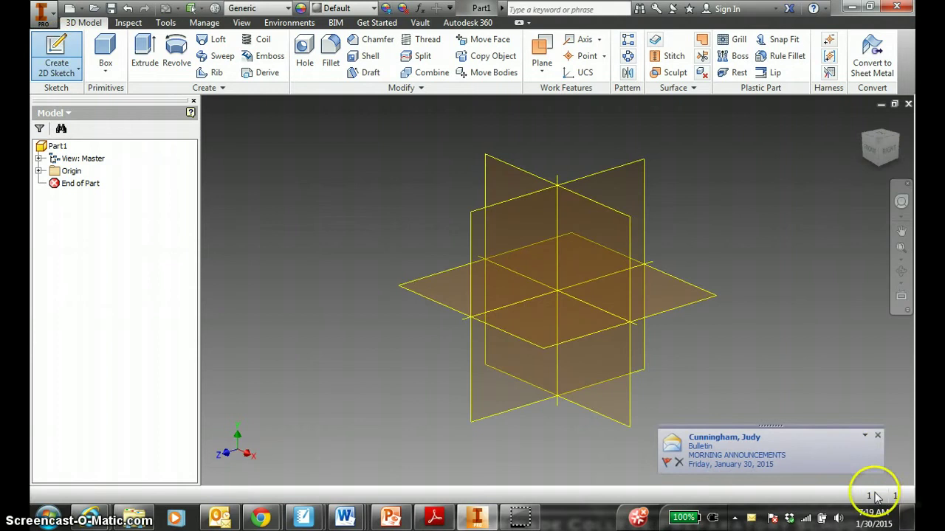
{"action": "left_click", "coordinate": [876, 435]}
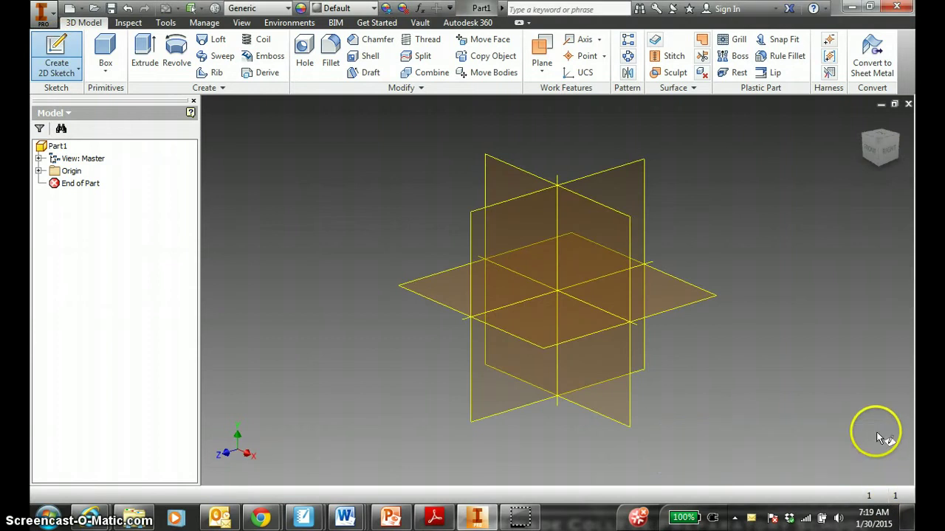
{"action": "left_click", "coordinate": [625, 224]}
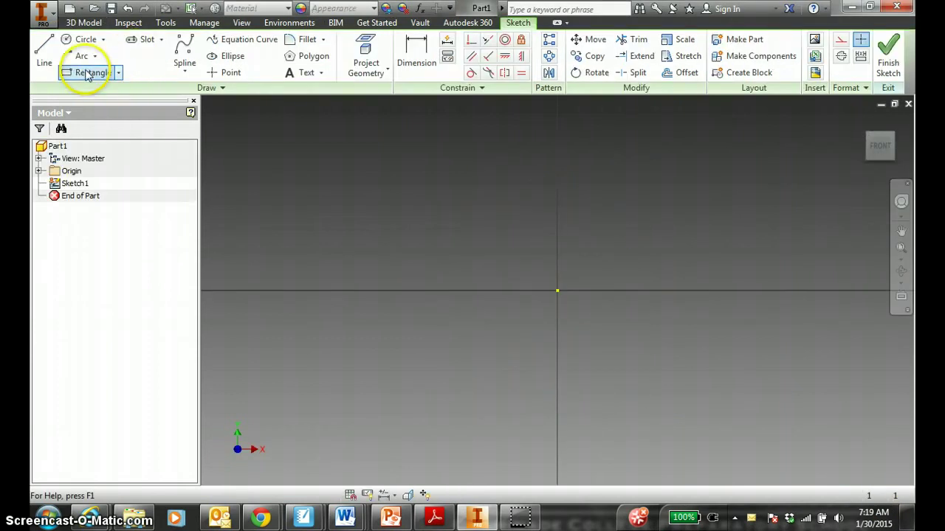
Step: Sketch a rectangle 1.75 in wide and 1.25 in high with one corner at the origin, and finish the sketch
{"action": "left_click", "coordinate": [86, 74]}
{"action": "left_click", "coordinate": [557, 292]}
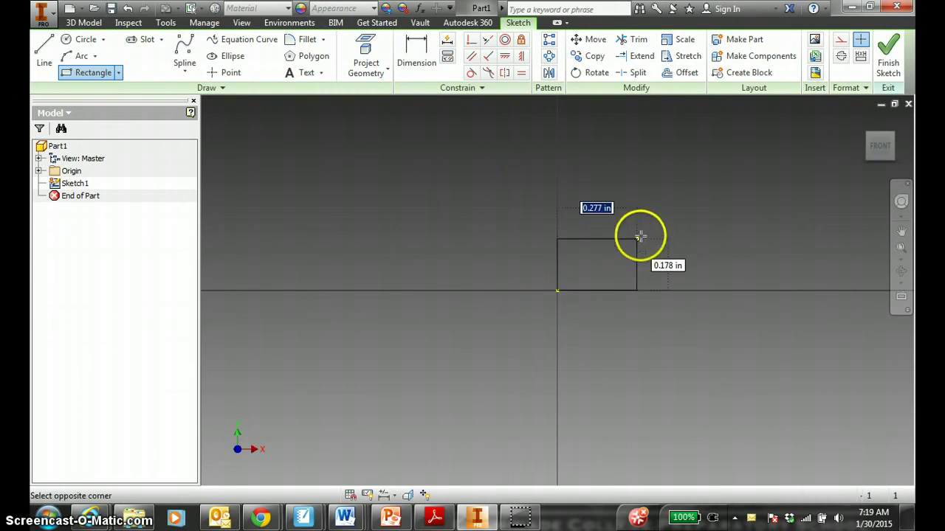
{"action": "type", "text": "1.75"}
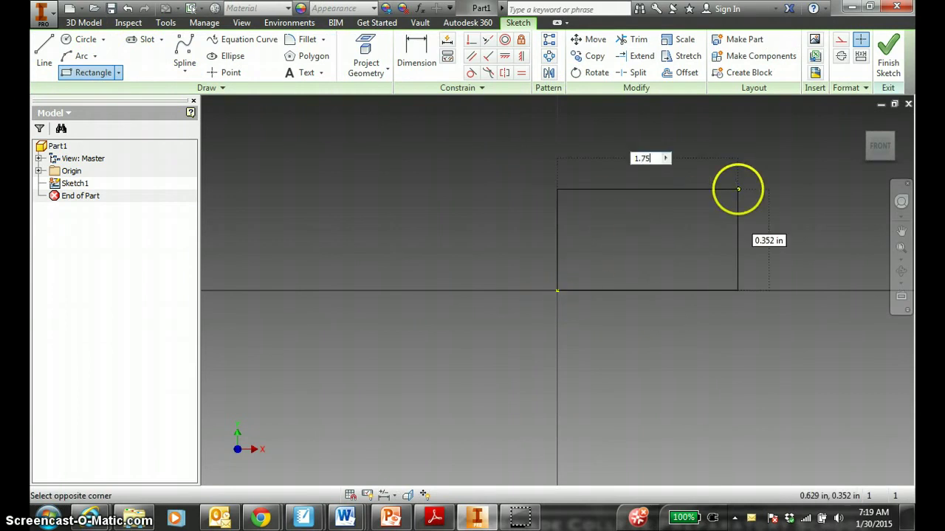
{"action": "key", "text": "Tab"}
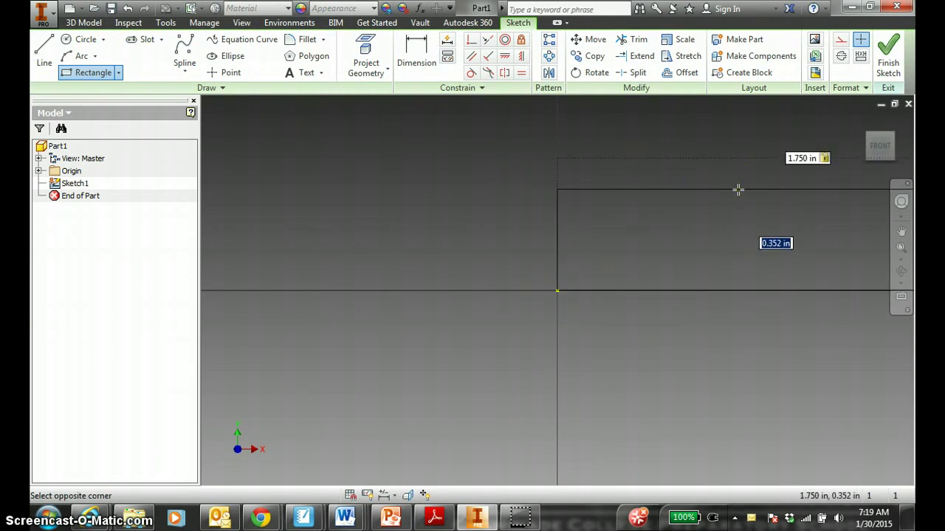
{"action": "type", "text": "1.25"}
{"action": "key", "text": "Return"}
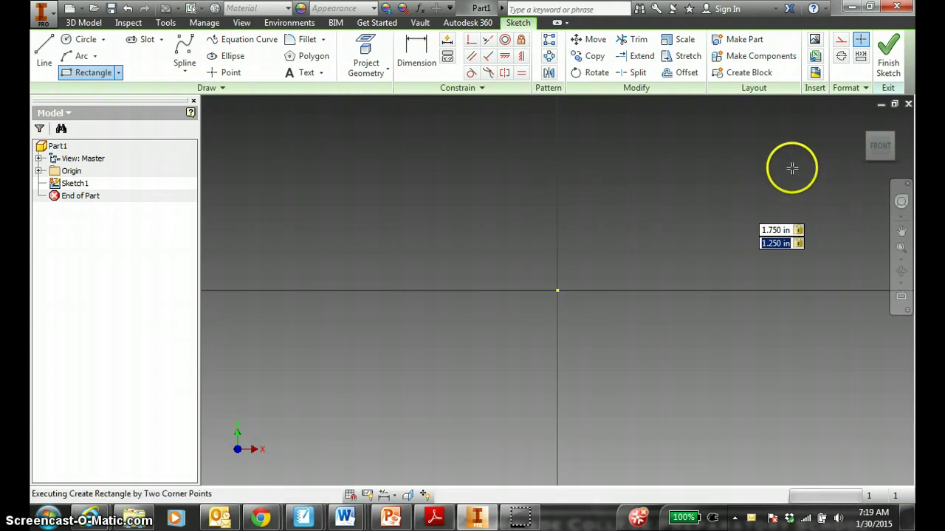
{"action": "key", "text": "Escape"}
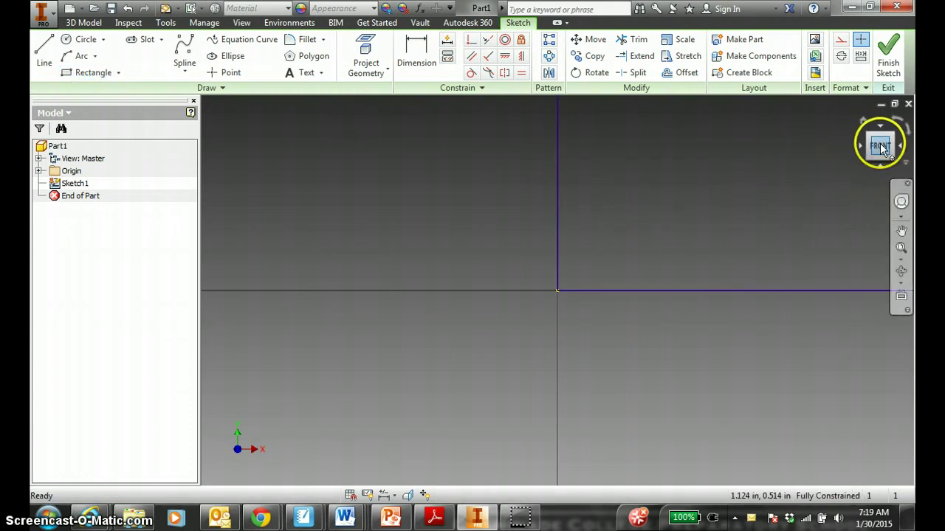
{"action": "left_click", "coordinate": [880, 146]}
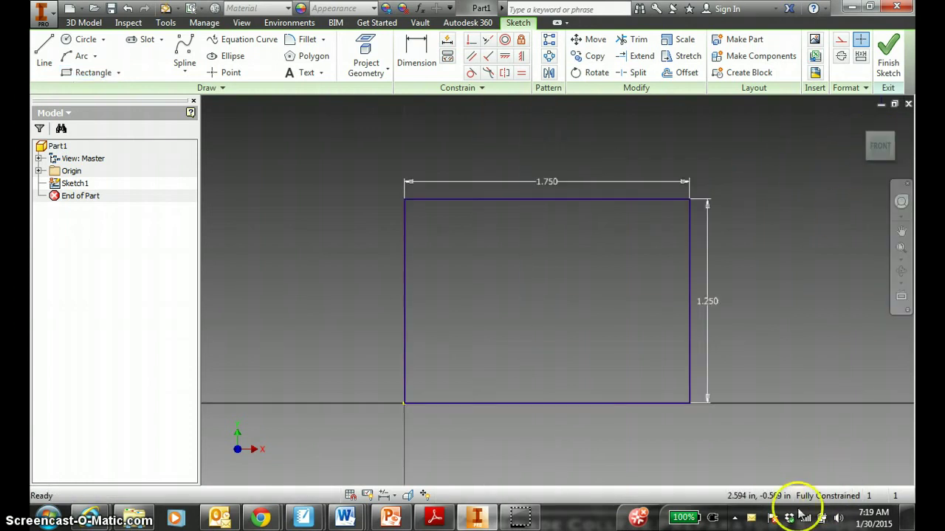
{"action": "left_click", "coordinate": [888, 51]}
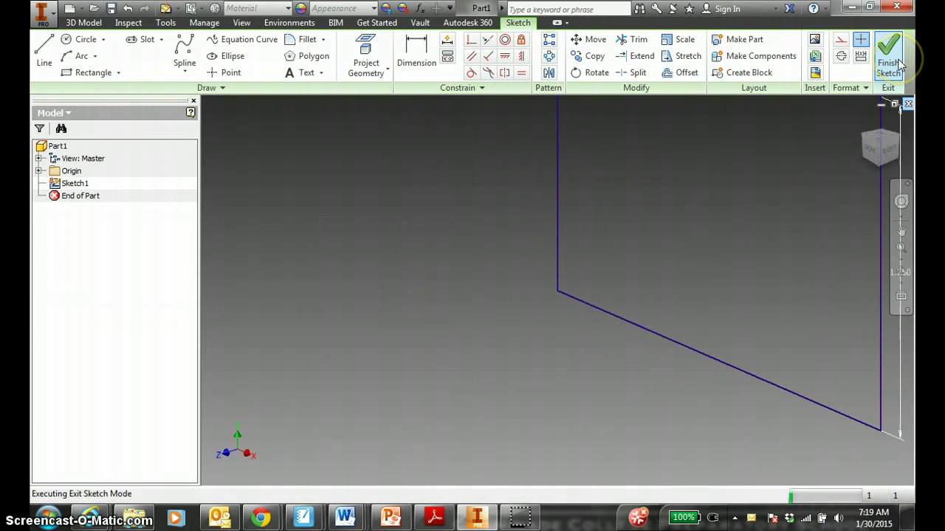
{"action": "left_click", "coordinate": [863, 121]}
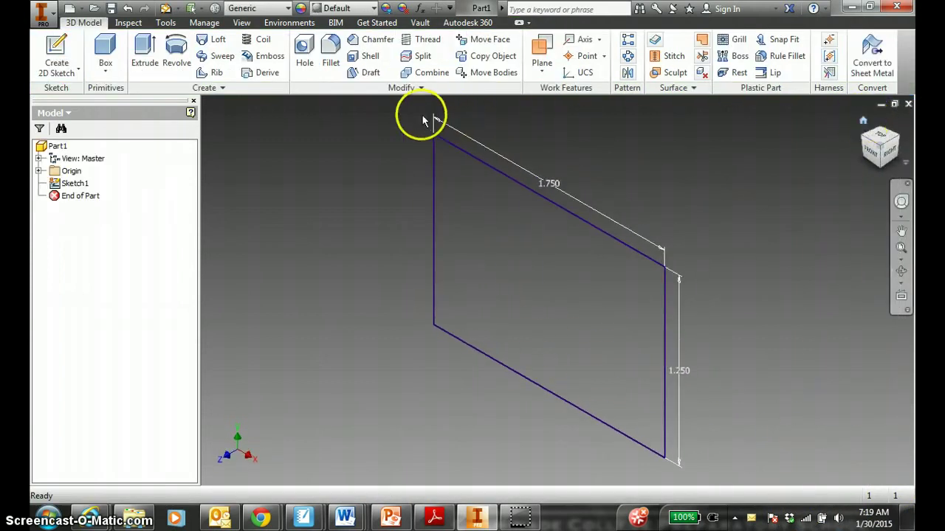
{"action": "left_click", "coordinate": [147, 46]}
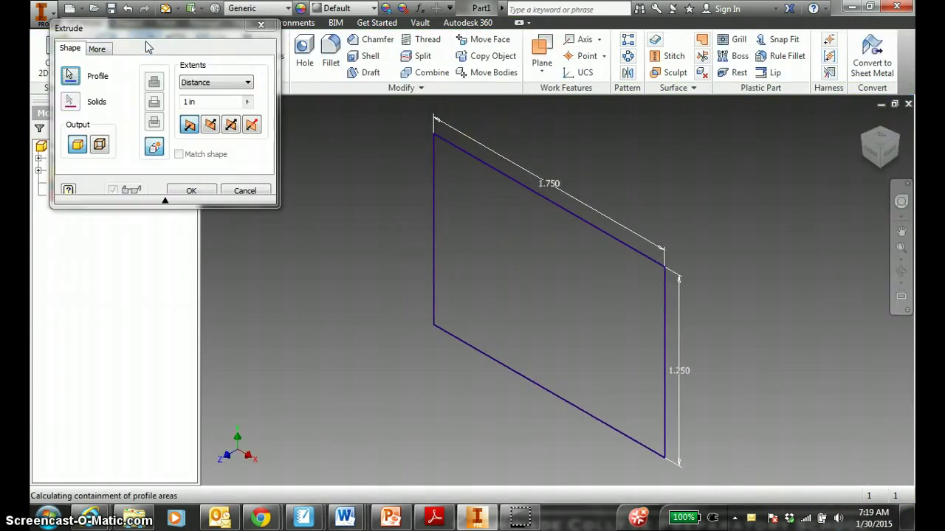
{"action": "left_click", "coordinate": [210, 100]}
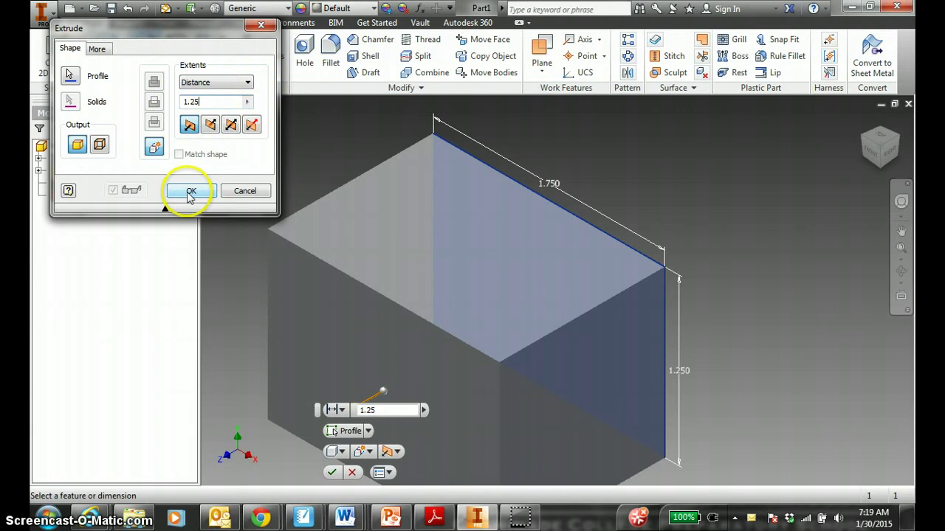
{"action": "left_click", "coordinate": [243, 191]}
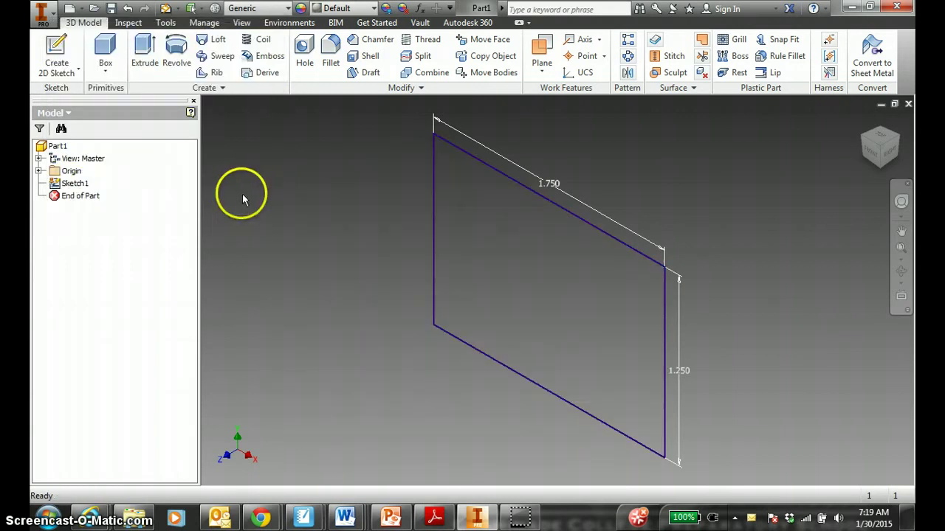
Step: Extrude the rectangle sketch 1.25 in into a solid block
{"action": "left_click", "coordinate": [65, 184]}
{"action": "left_click", "coordinate": [144, 52]}
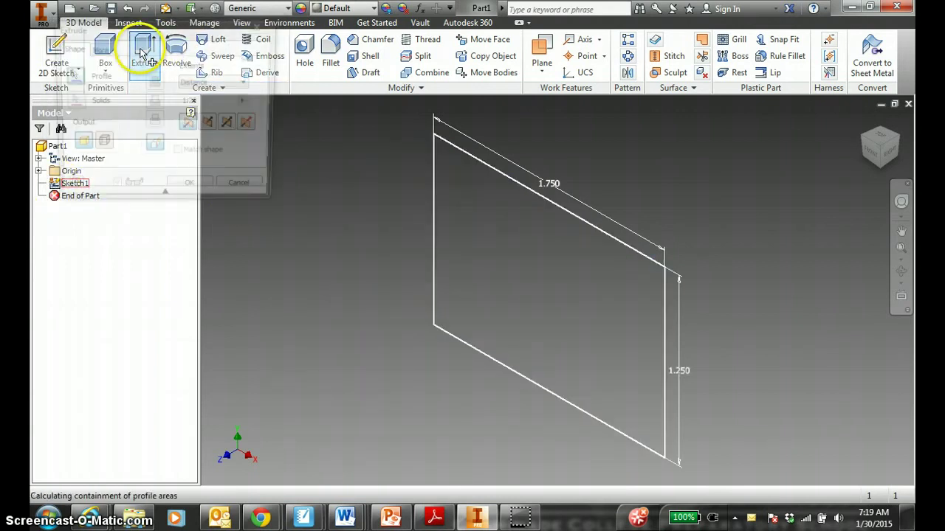
{"action": "mouse_move", "coordinate": [158, 32]}
{"action": "left_mouse_down"}
{"action": "mouse_move", "coordinate": [832, 46]}
{"action": "mouse_move", "coordinate": [776, 35]}
{"action": "left_mouse_up"}
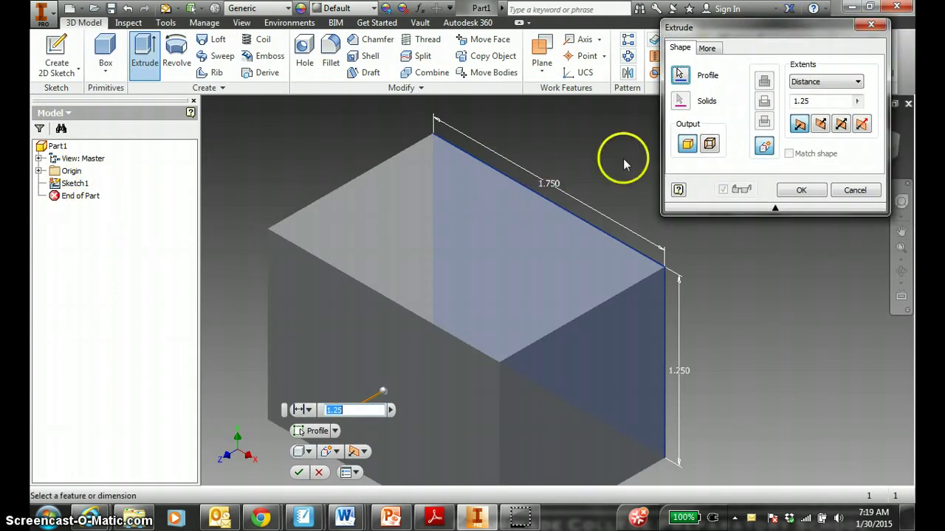
{"action": "left_click", "coordinate": [800, 190]}
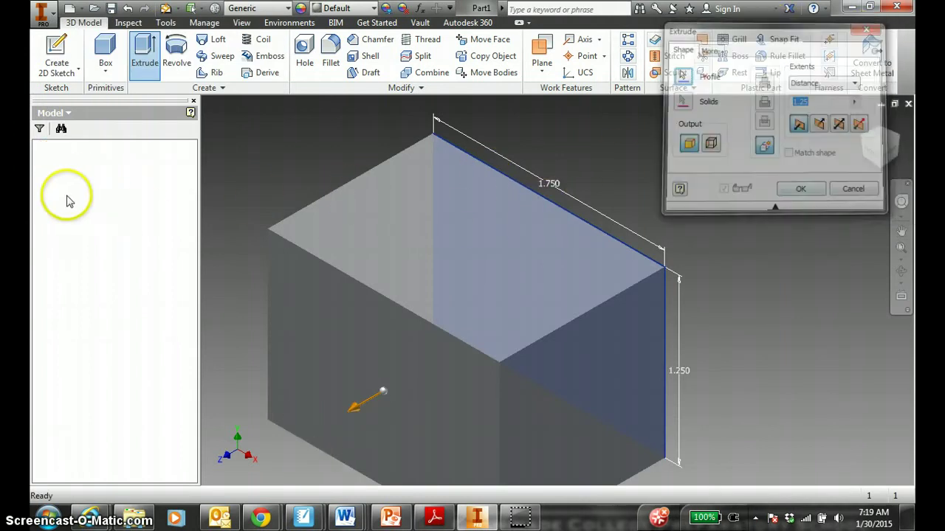
{"action": "left_click", "coordinate": [39, 195]}
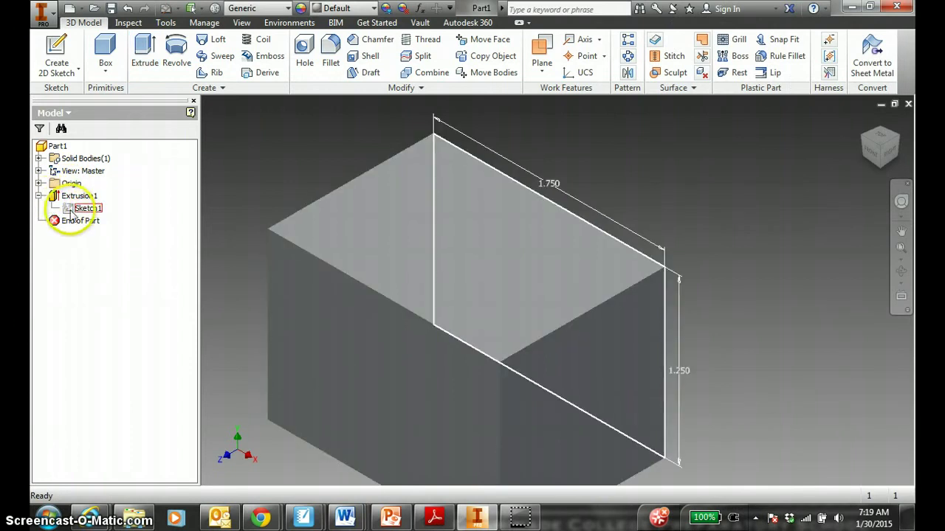
{"action": "left_click", "coordinate": [342, 10]}
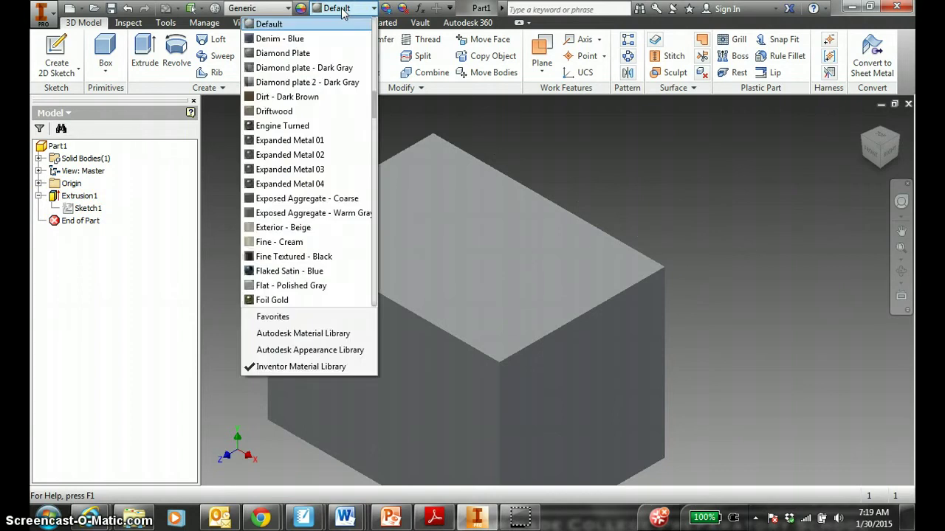
{"action": "left_click", "coordinate": [342, 10]}
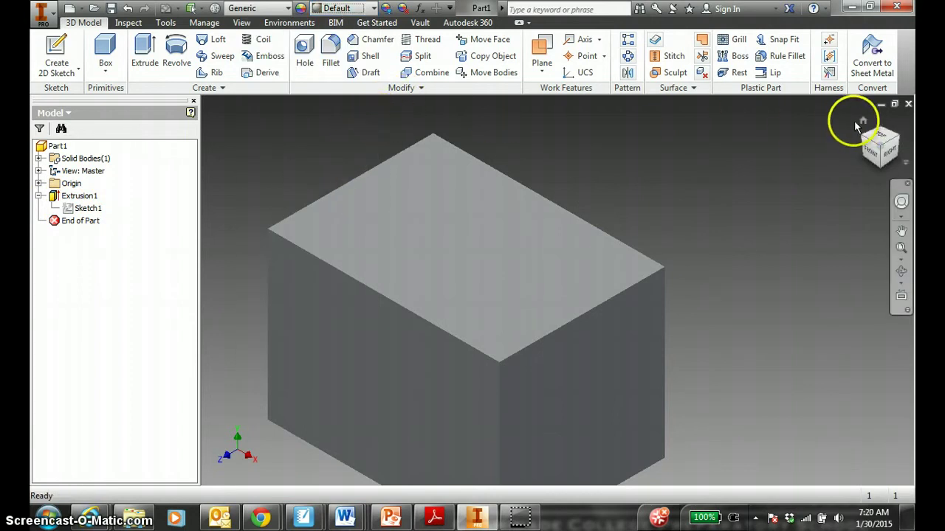
{"action": "left_click", "coordinate": [859, 122]}
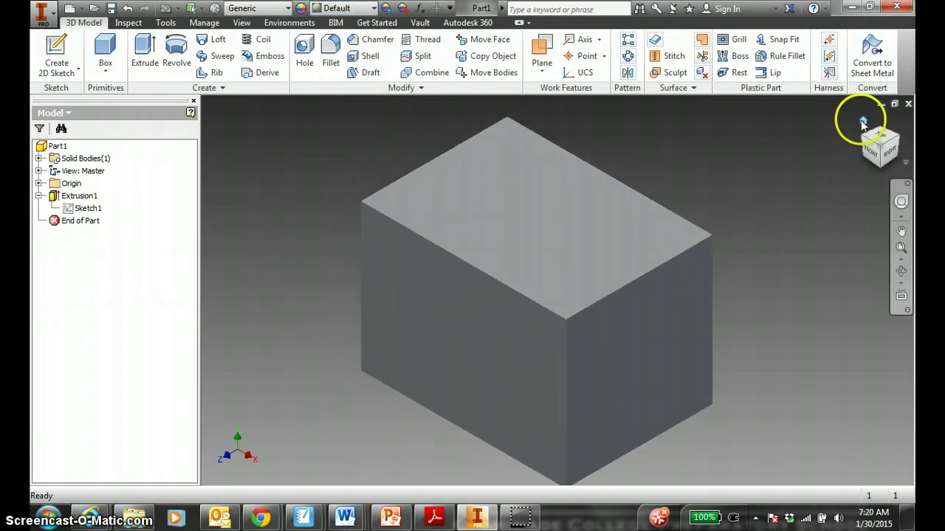
Step: Save the part as "5.6 ALUMINUM 1 [LAST NAME]" in the UNIT 05 Activities folder
{"action": "left_click", "coordinate": [45, 14]}
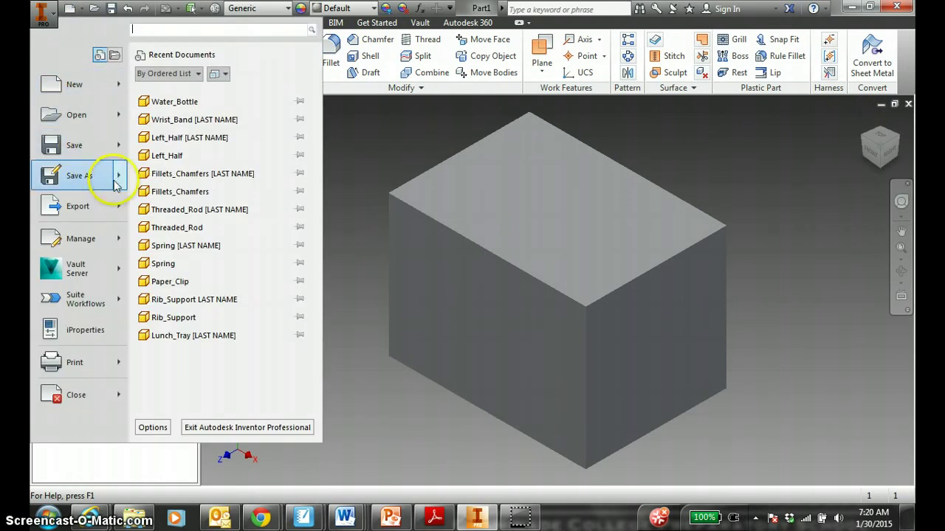
{"action": "mouse_move", "coordinate": [120, 181]}
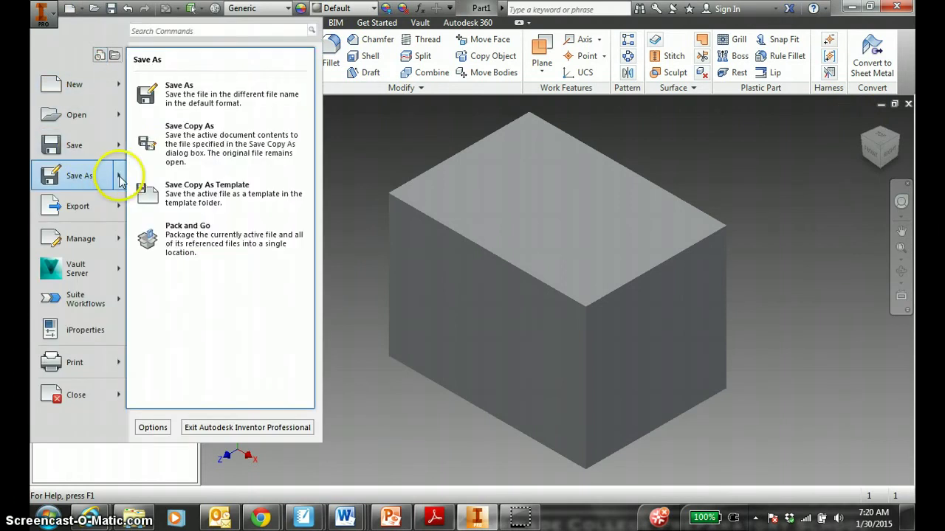
{"action": "left_click", "coordinate": [194, 93]}
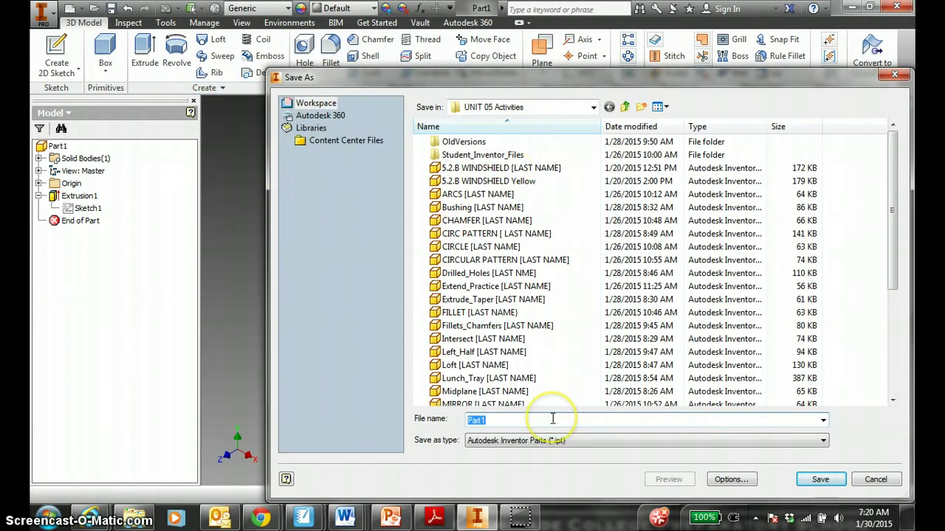
{"action": "type", "text": "5.6"}
{"action": "key", "text": "Caps_Lock"}
{"action": "type", "text": "ALUMI"}
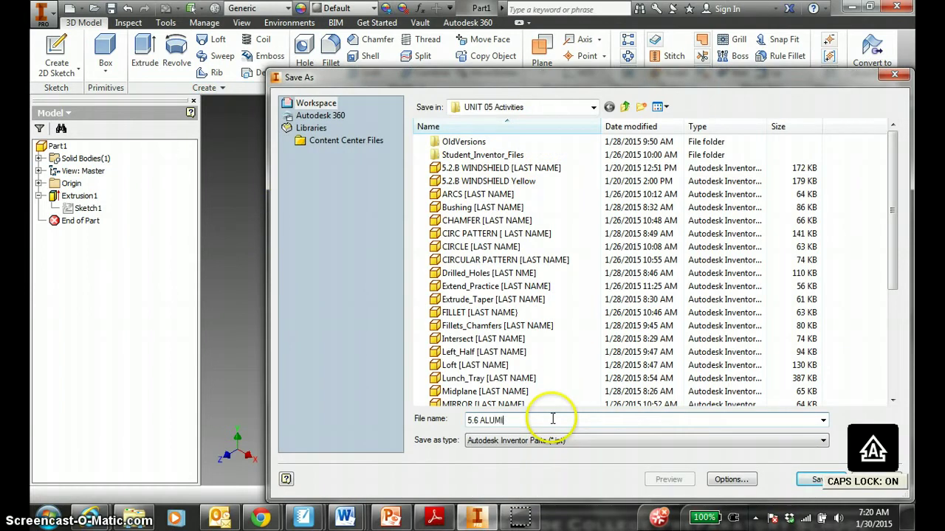
{"action": "type", "text": "NUM 1 [LAST NAME"}
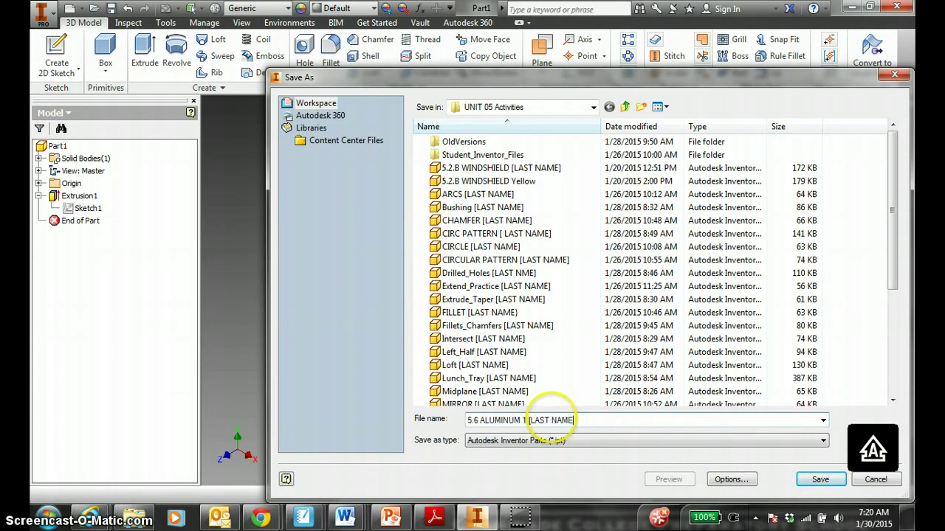
{"action": "key", "text": "Return"}
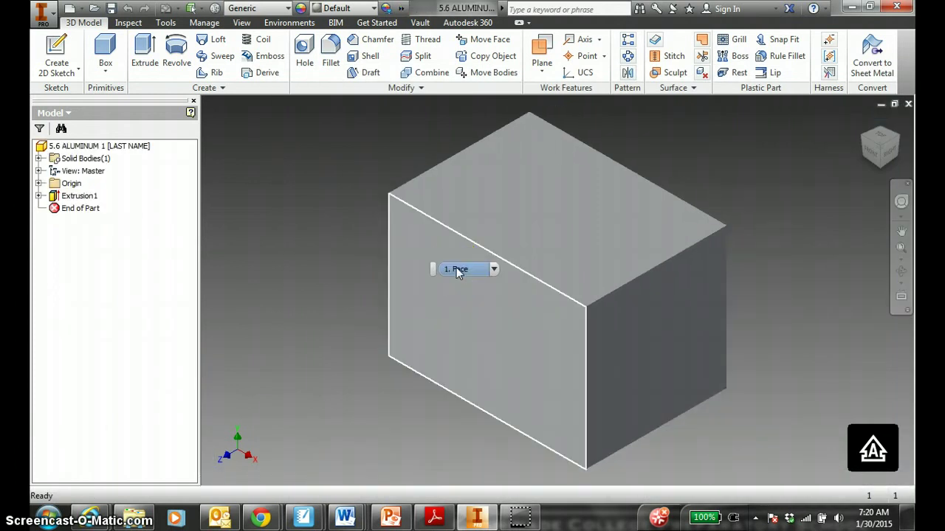
Step: Assign the Aluminum 6061 material to the part, checking the figure caption in the Word document
{"action": "left_click", "coordinate": [291, 11]}
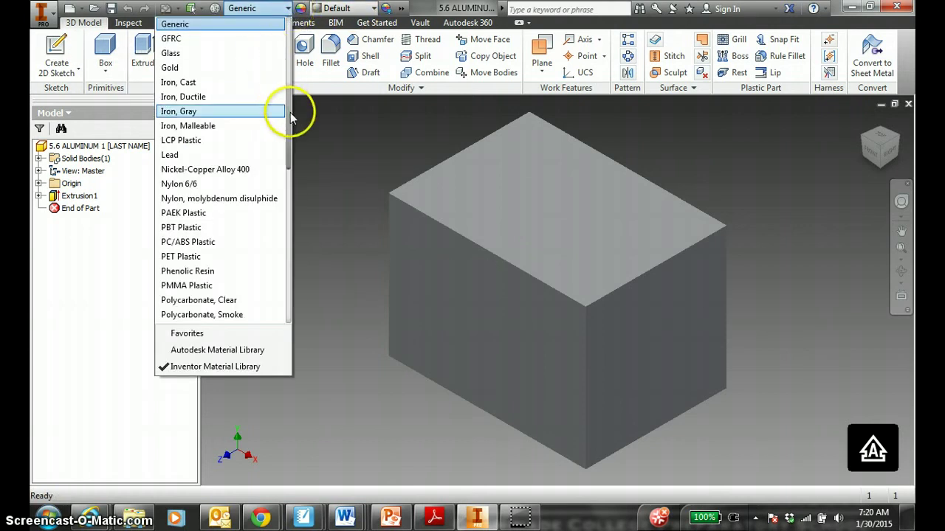
{"action": "left_click_drag", "start_coordinate": [294, 107], "coordinate": [285, 32]}
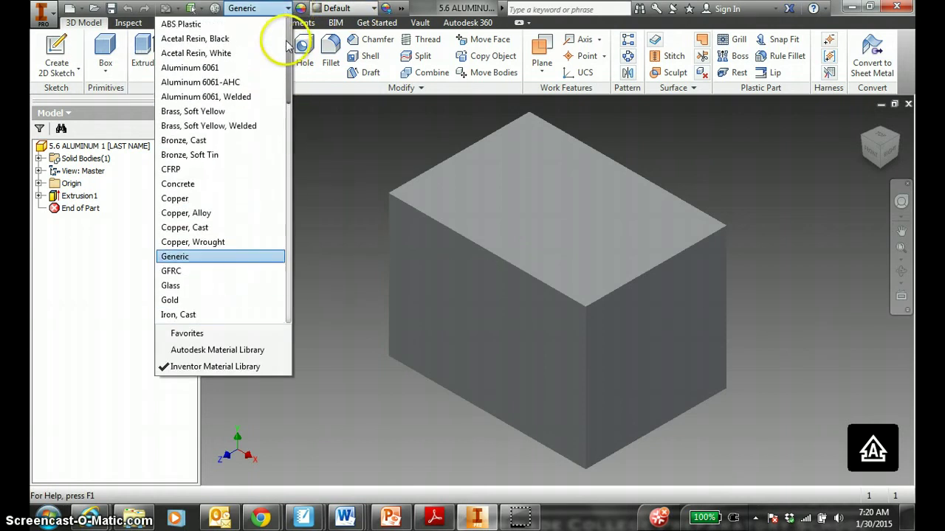
{"action": "left_click", "coordinate": [251, 70]}
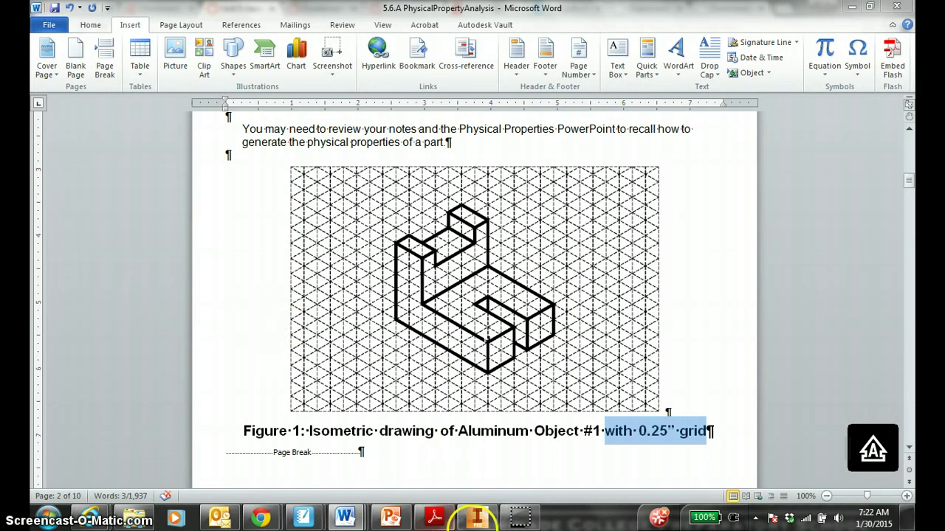
{"action": "left_click", "coordinate": [476, 517]}
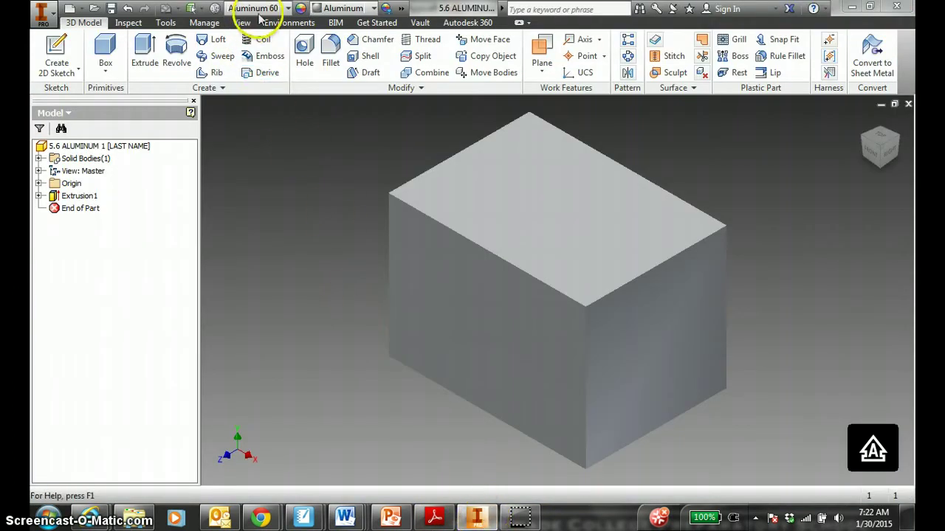
{"action": "left_click", "coordinate": [288, 8]}
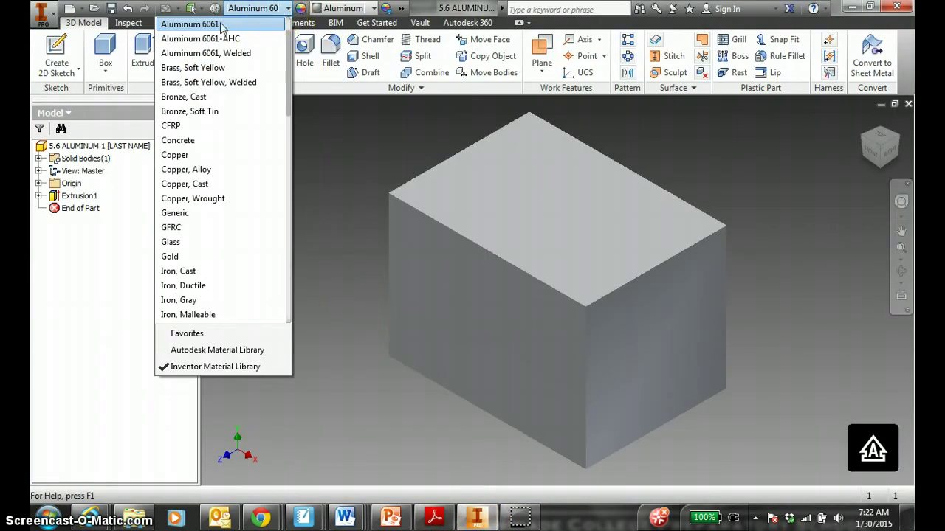
{"action": "scroll", "coordinate": [244, 70], "scroll_direction": "up", "scroll_amount": 3}
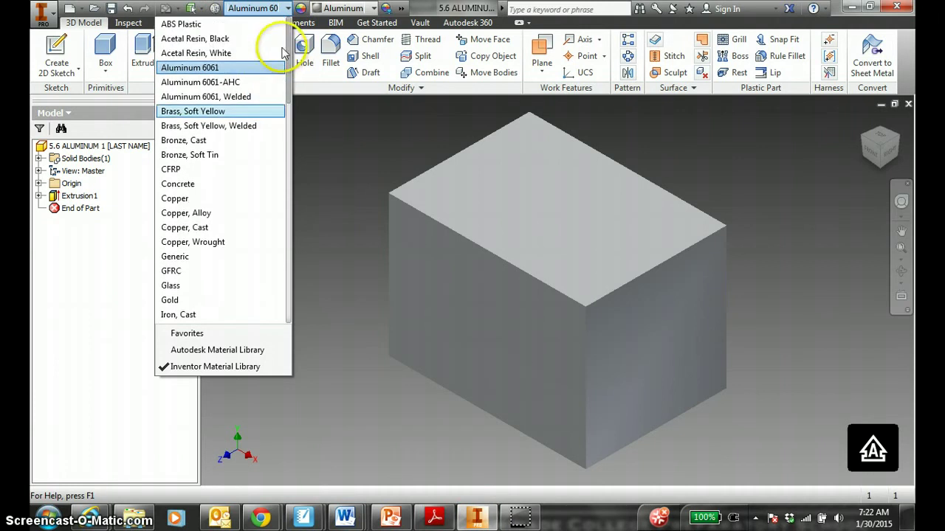
{"action": "left_click", "coordinate": [240, 71]}
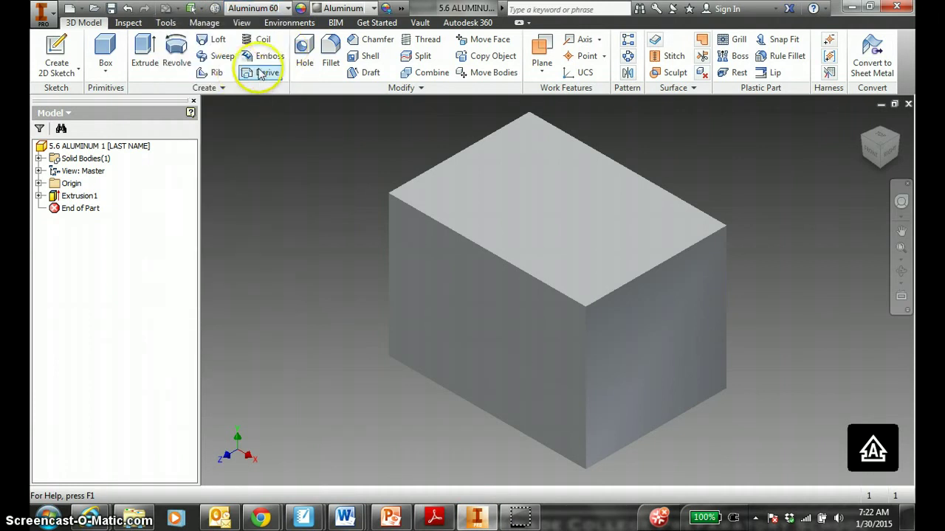
Step: Change the part's appearance to Blue - Wall Paint - Glossy
{"action": "left_click", "coordinate": [375, 9]}
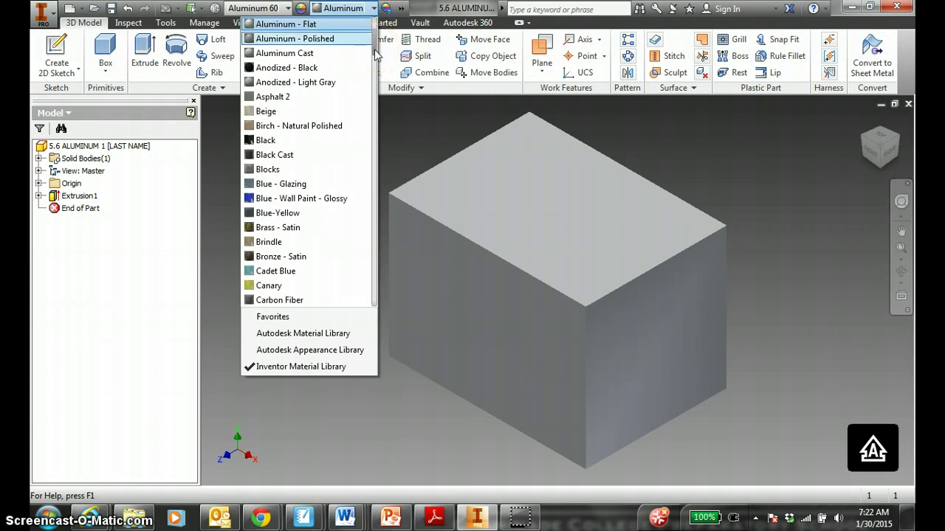
{"action": "left_click", "coordinate": [313, 208]}
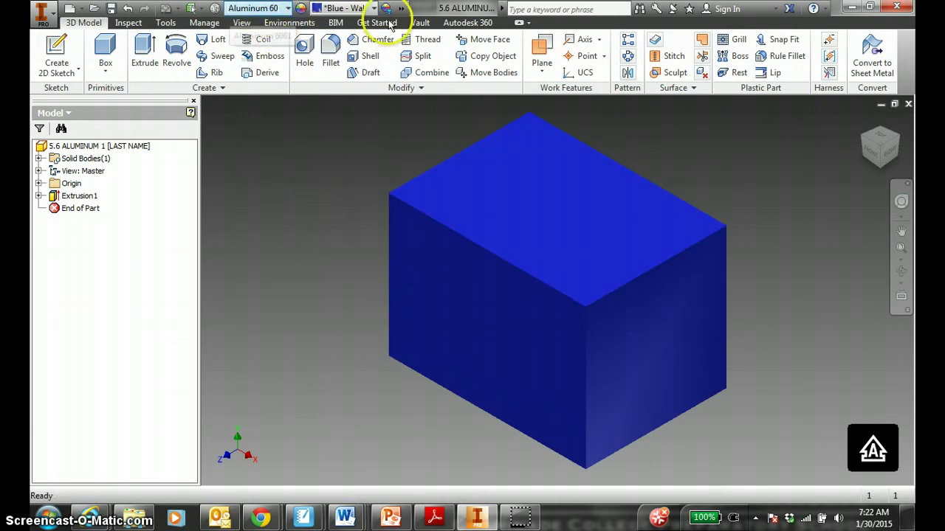
{"action": "left_click", "coordinate": [57, 51]}
{"action": "left_click", "coordinate": [480, 316]}
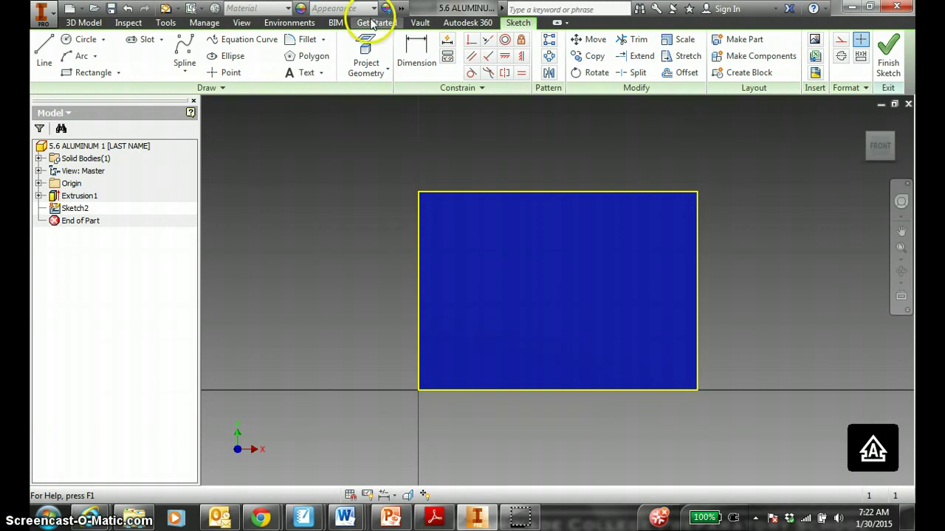
{"action": "mouse_move", "coordinate": [889, 132]}
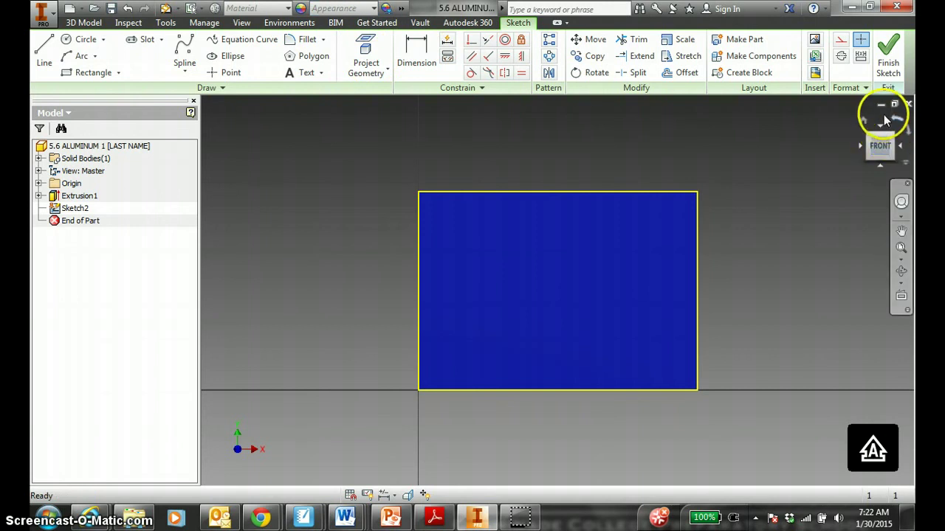
{"action": "left_click", "coordinate": [127, 8]}
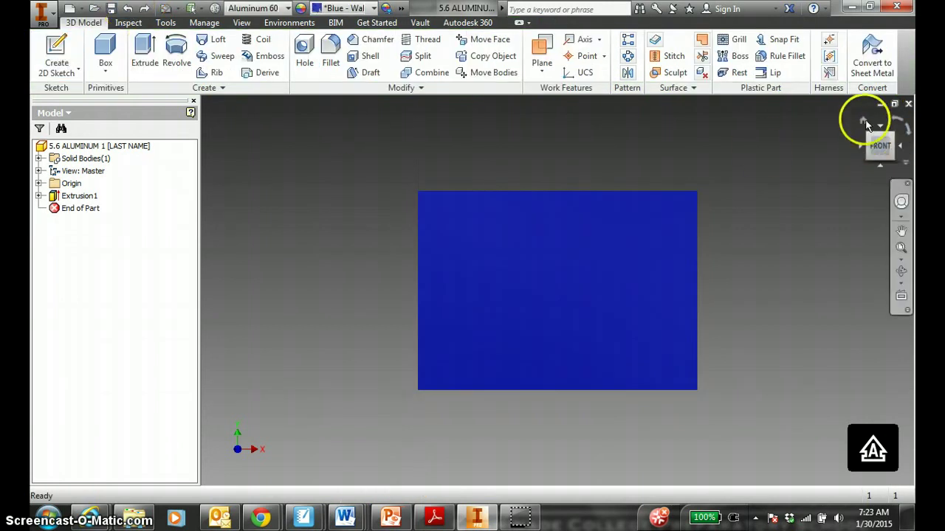
Step: Set the part's appearance to Magenta
{"action": "left_click", "coordinate": [862, 121]}
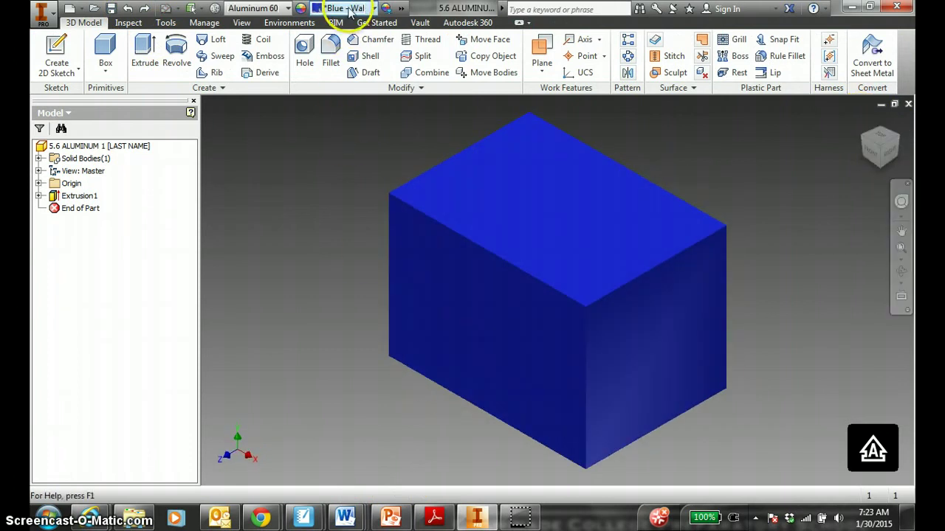
{"action": "left_click", "coordinate": [374, 9]}
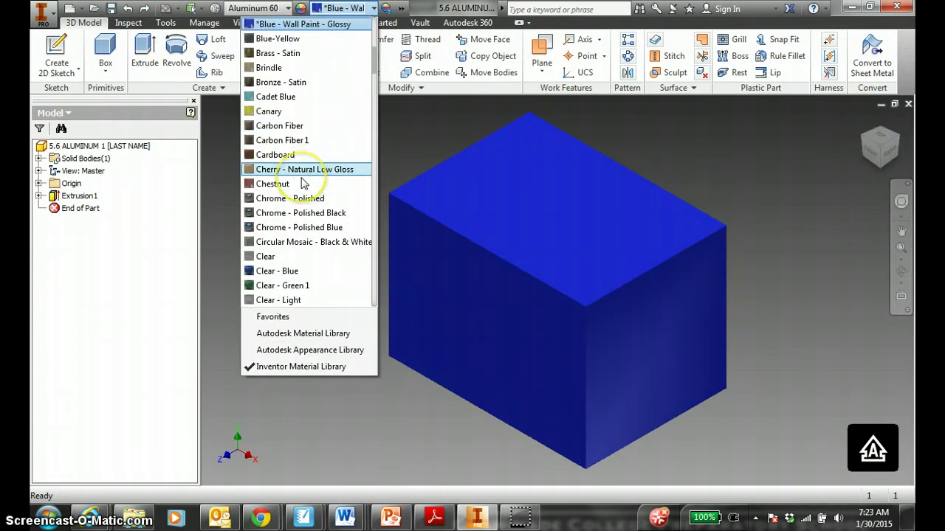
{"action": "type", "text": "mag"}
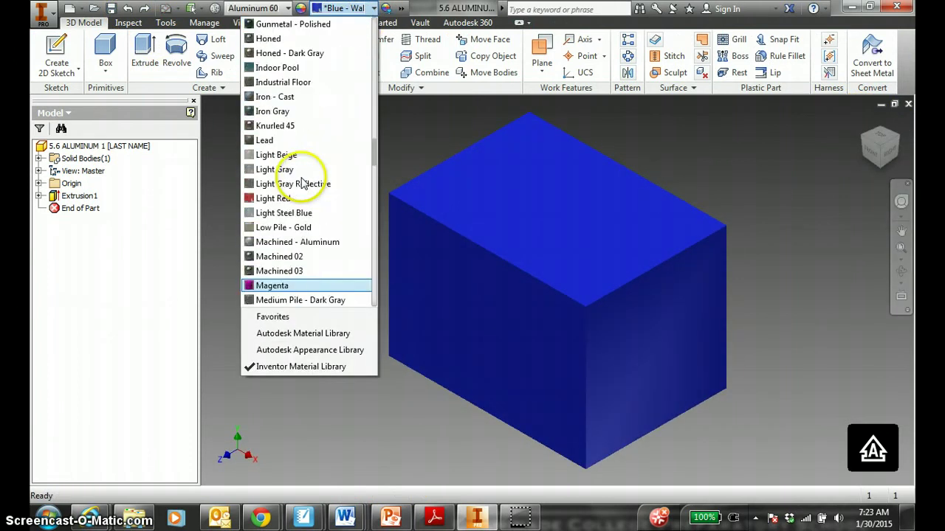
{"action": "key", "text": "Return"}
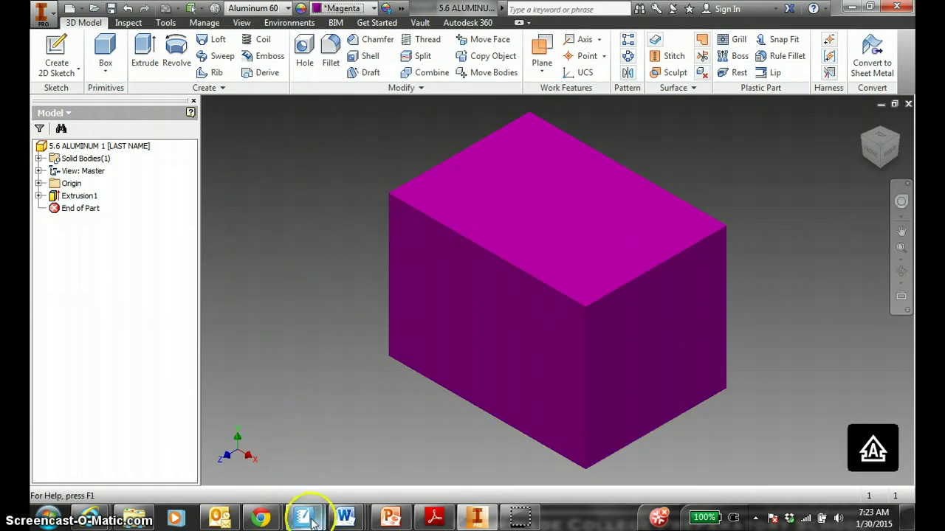
Step: Switch to SMART Notebook to examine the annotated isometric drawing's dimensions, and return to Inventor
{"action": "mouse_move", "coordinate": [304, 515]}
{"action": "left_click", "coordinate": [250, 446]}
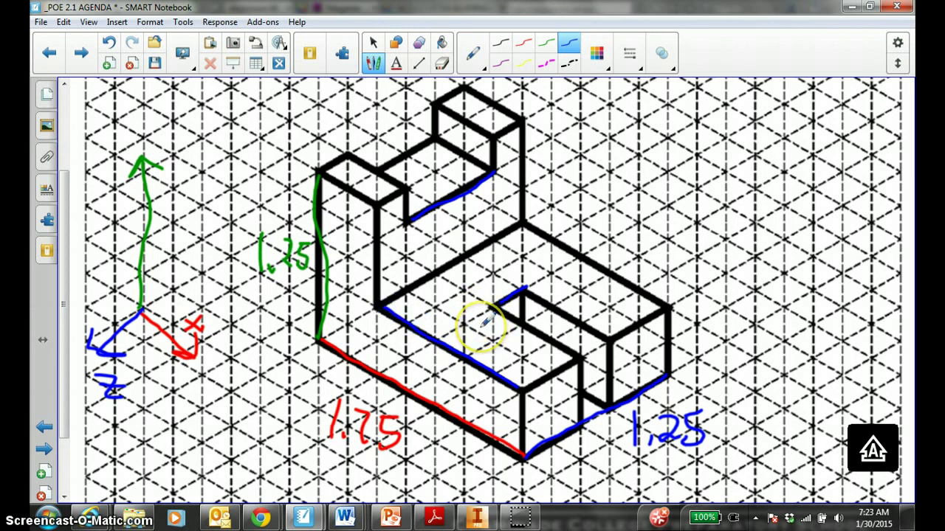
{"action": "mouse_move", "coordinate": [306, 516]}
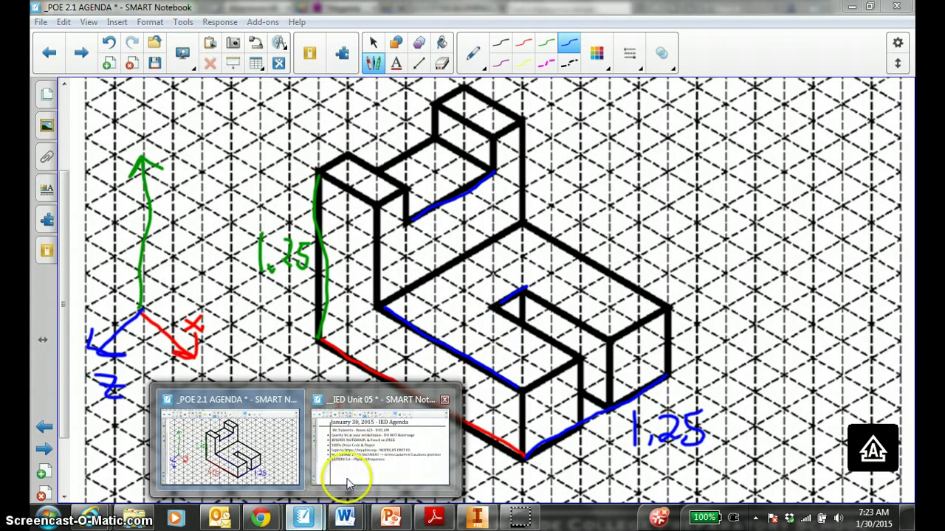
{"action": "left_click", "coordinate": [478, 516]}
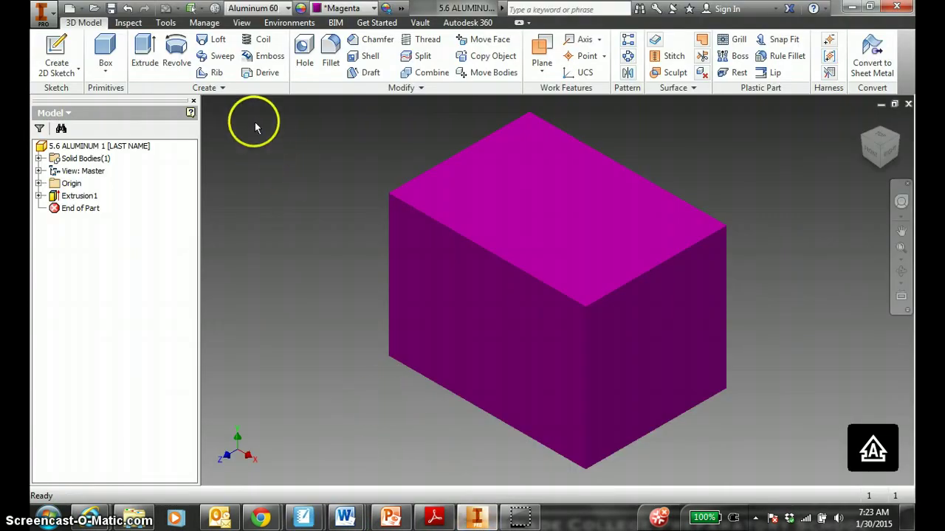
Step: Start a 2D sketch on the block's front face and begin a 1.25 in wide rectangle from the face's upper right corner
{"action": "left_click", "coordinate": [57, 58]}
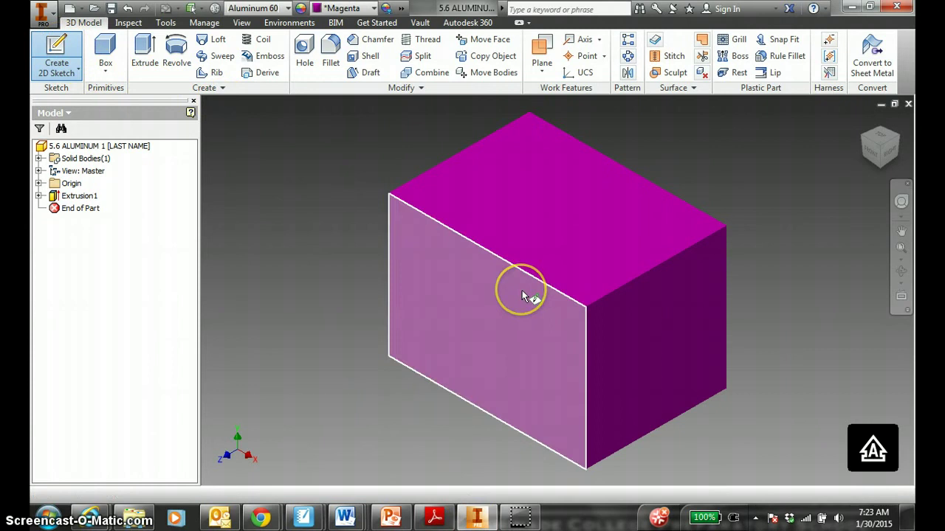
{"action": "left_click", "coordinate": [522, 290]}
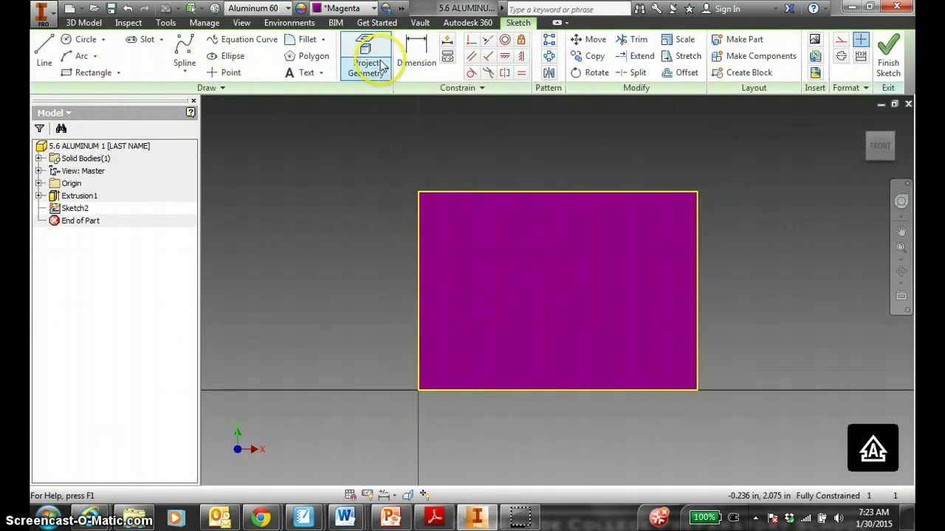
{"action": "left_click", "coordinate": [86, 72]}
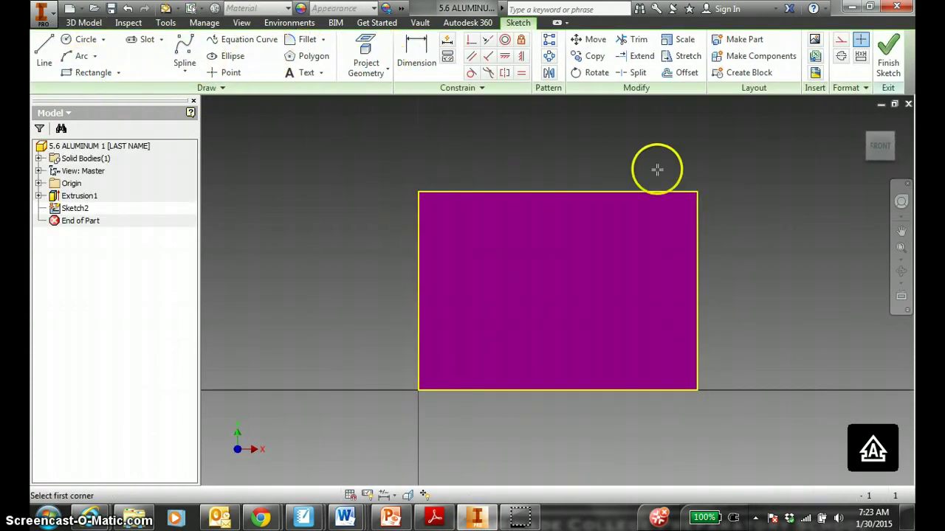
{"action": "left_click", "coordinate": [696, 194]}
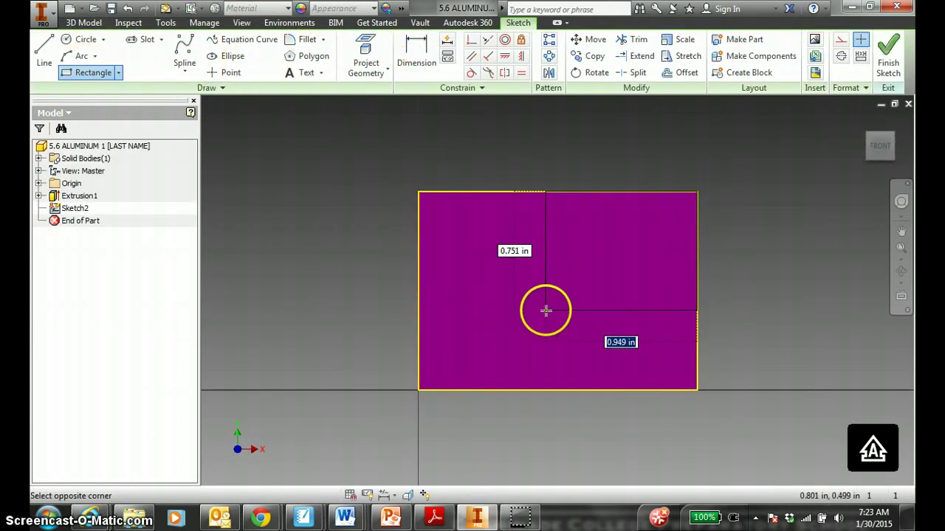
{"action": "key", "text": "Tab"}
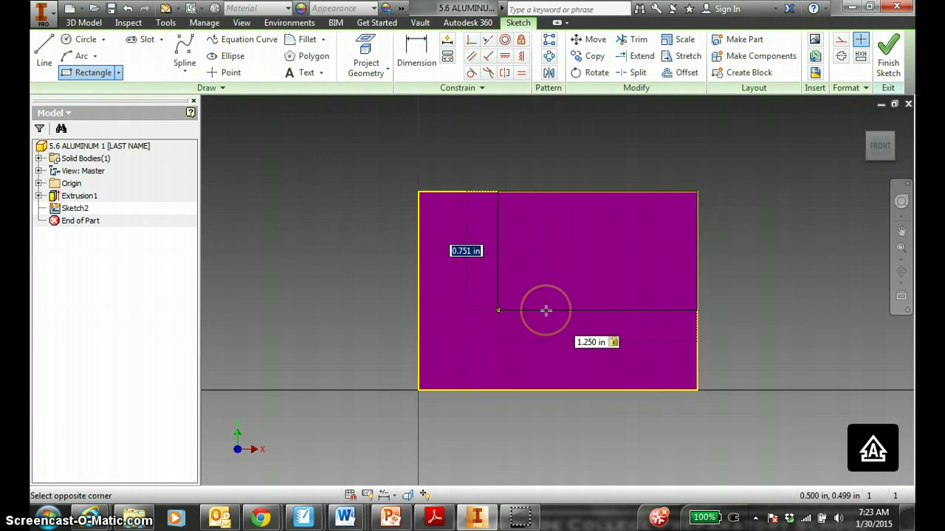
Step: Check the isometric drawing in SMART Notebook and Word, and complete the rectangle in Inventor with a height of 0.75 in
{"action": "mouse_move", "coordinate": [304, 517]}
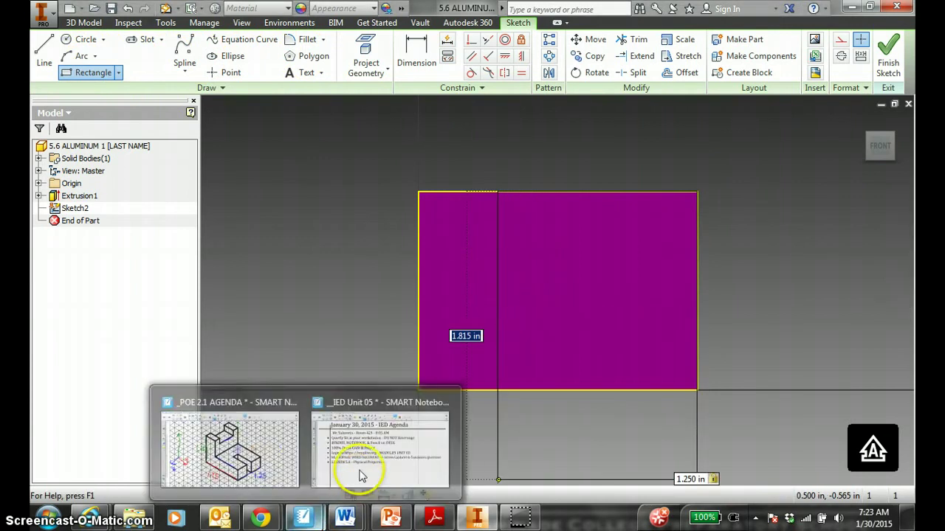
{"action": "left_click", "coordinate": [265, 473]}
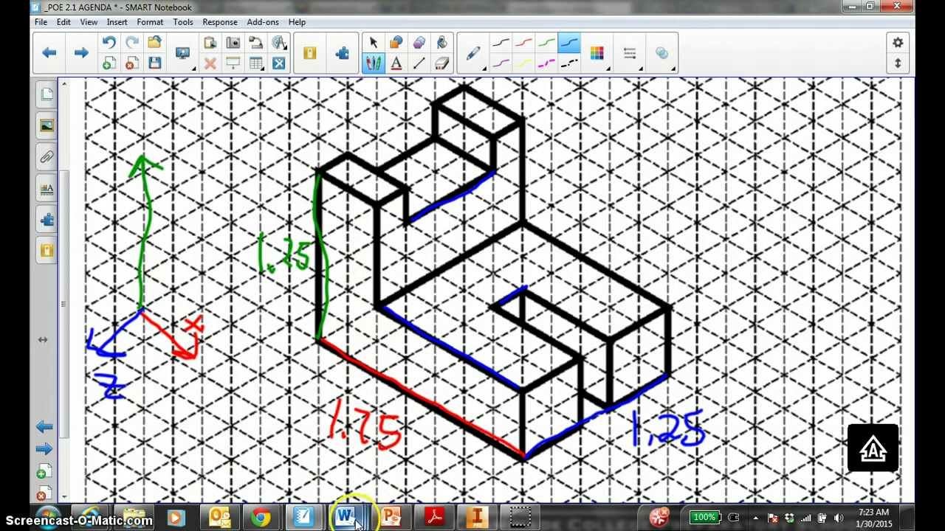
{"action": "mouse_move", "coordinate": [379, 509]}
{"action": "left_click", "coordinate": [650, 459]}
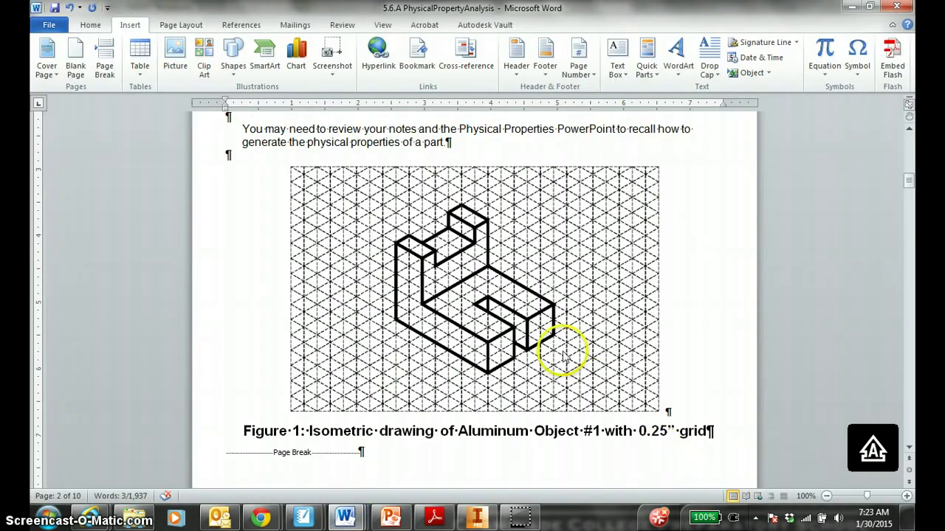
{"action": "left_click", "coordinate": [490, 520]}
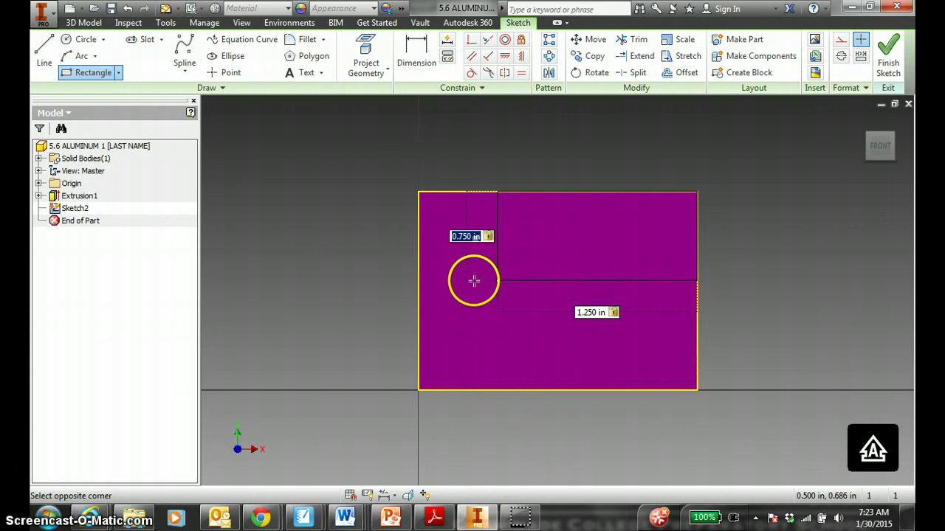
{"action": "key", "text": "Return"}
{"action": "key", "text": "Escape"}
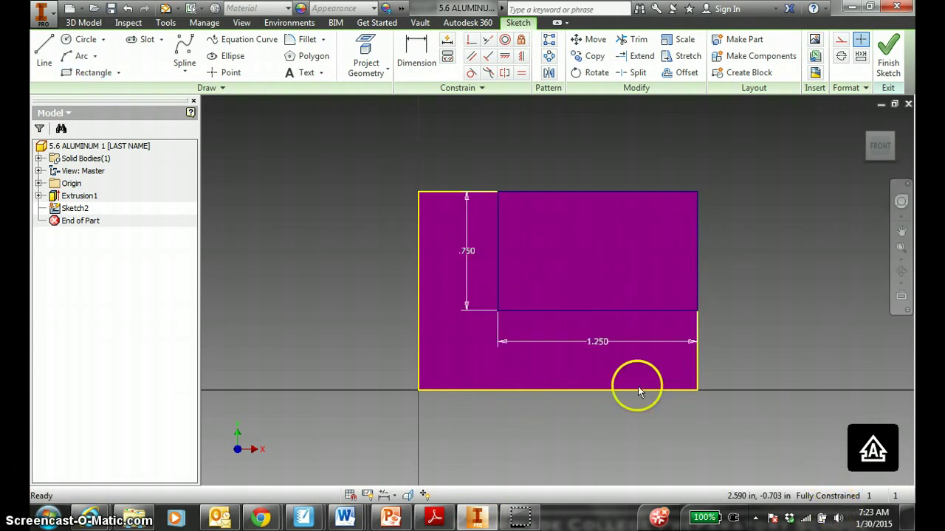
Step: Finish the sketch and cut-extrude the 1.25 x 0.75 in rectangle through the block with the To Next extent
{"action": "left_click", "coordinate": [889, 53]}
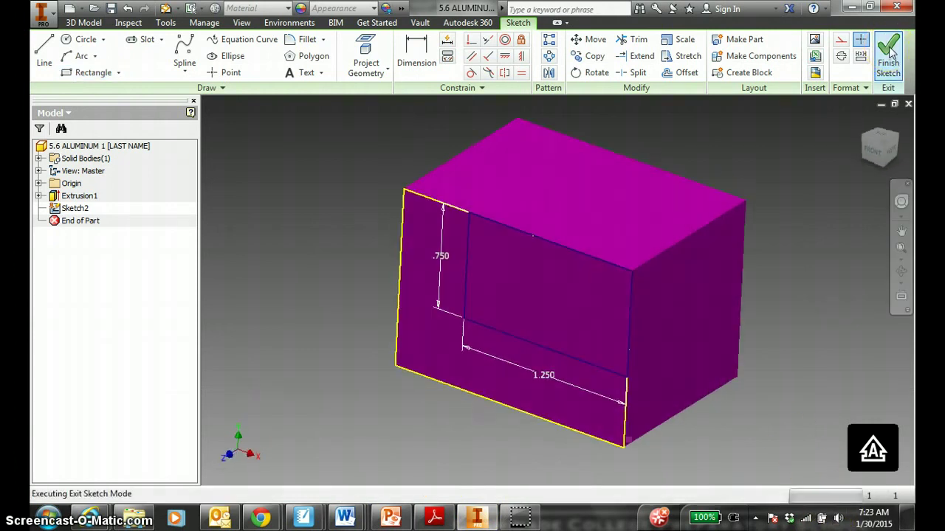
{"action": "left_click", "coordinate": [143, 50]}
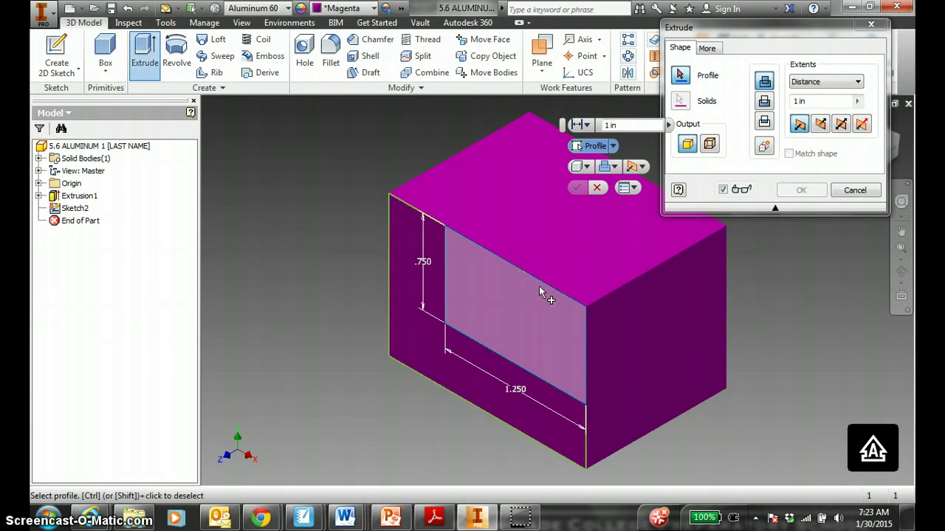
{"action": "left_click", "coordinate": [540, 288]}
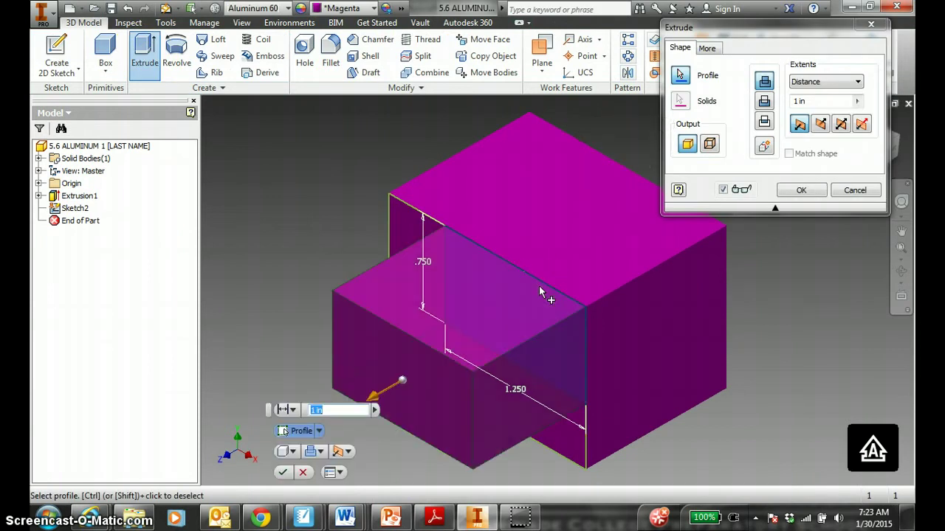
{"action": "left_click", "coordinate": [764, 102]}
{"action": "left_click", "coordinate": [824, 82]}
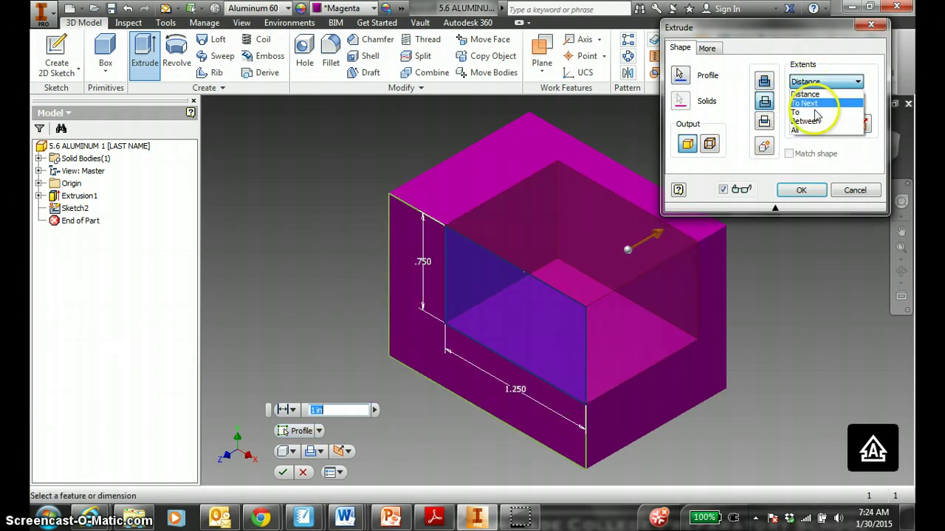
{"action": "left_click", "coordinate": [806, 104]}
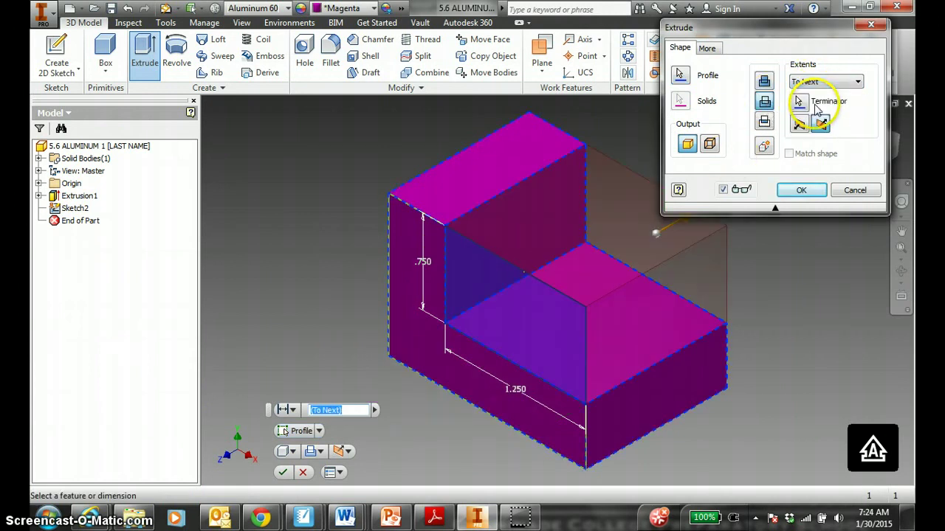
{"action": "left_click", "coordinate": [803, 190]}
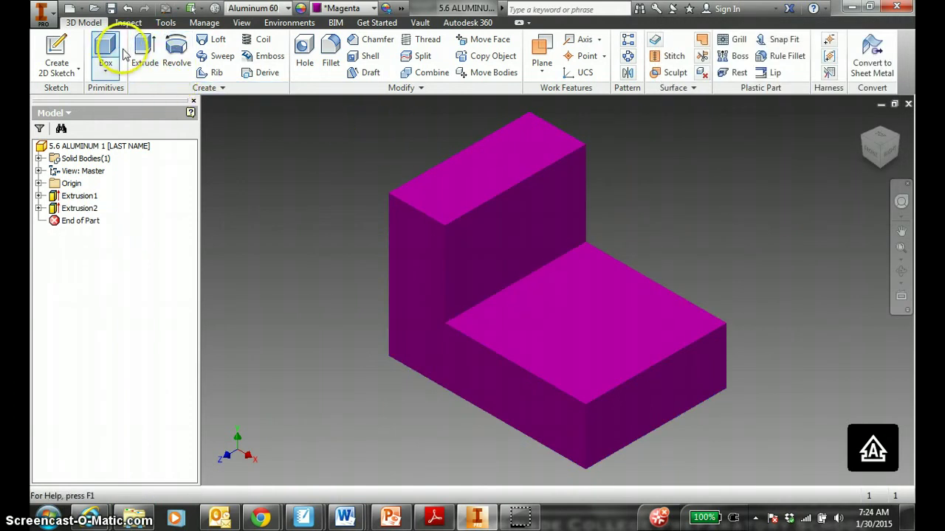
Step: Start a 2D sketch on the raised wall's top face and draw a rectangle across its full width, about 0.5 x 0.57 in
{"action": "left_click", "coordinate": [56, 51]}
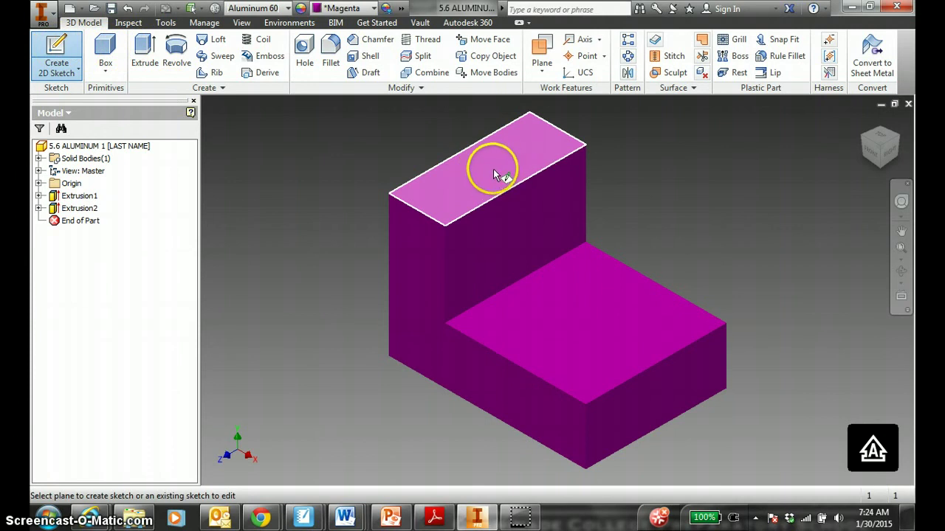
{"action": "left_click", "coordinate": [494, 175]}
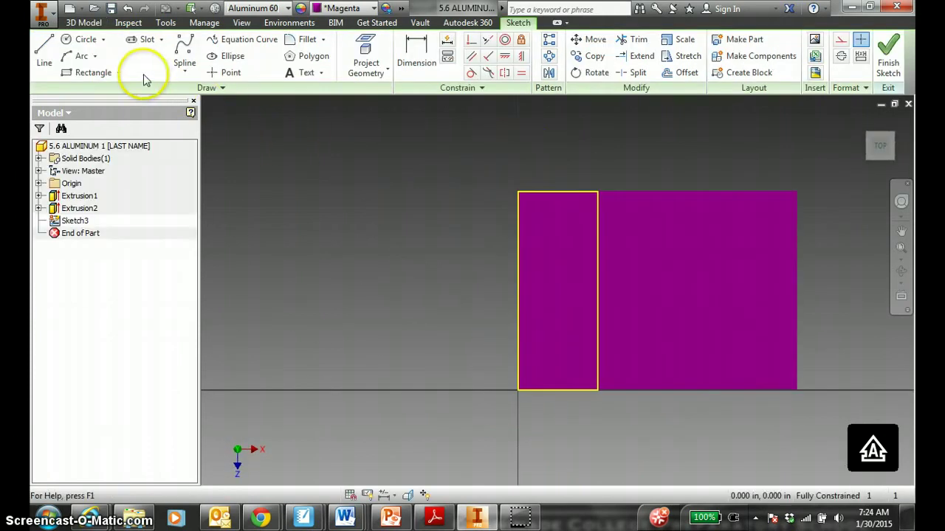
{"action": "left_click", "coordinate": [93, 74]}
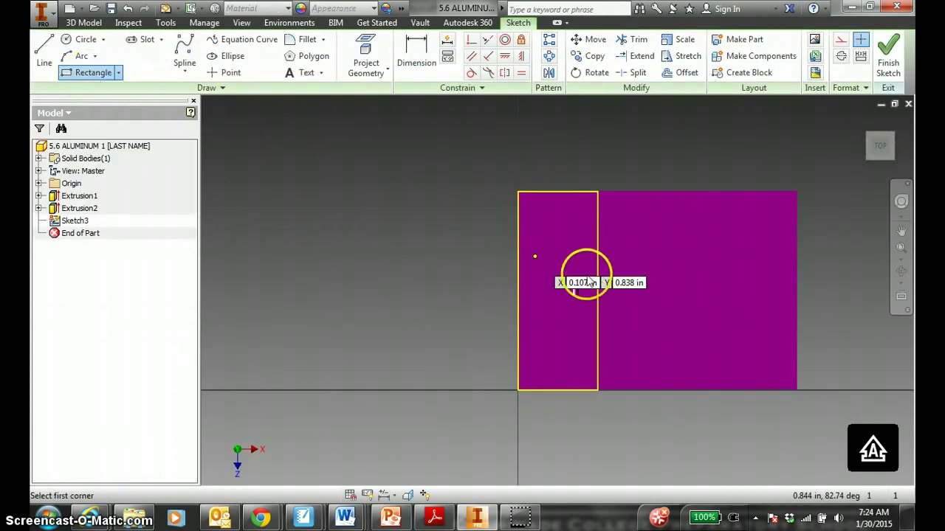
{"action": "left_click", "coordinate": [520, 233]}
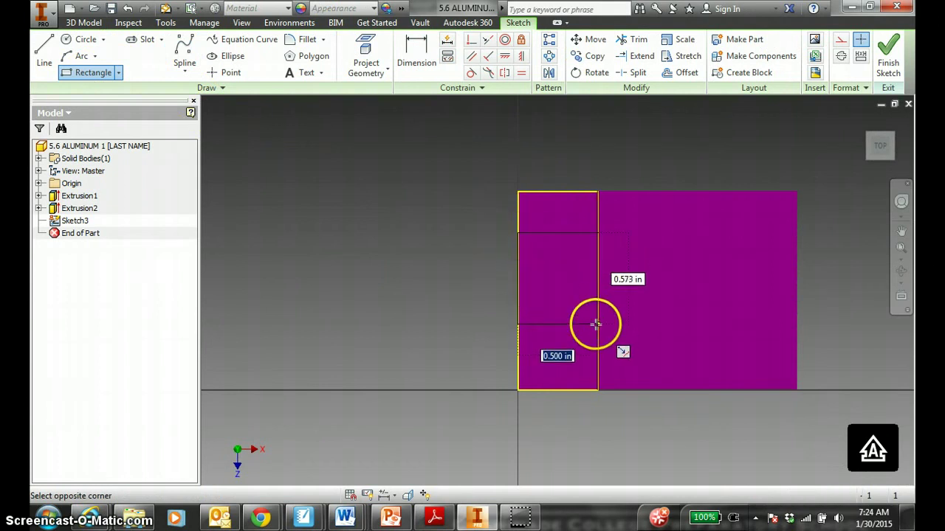
{"action": "left_click", "coordinate": [596, 325]}
{"action": "key", "text": "Escape"}
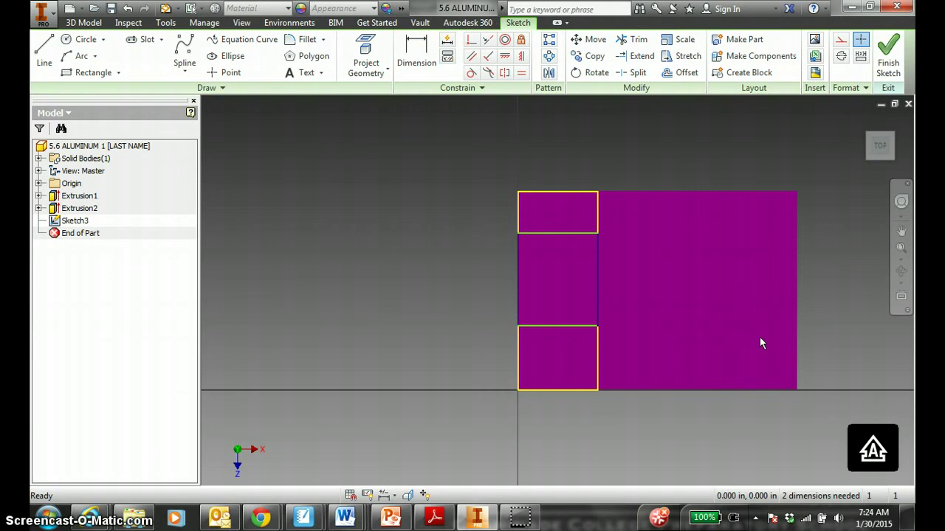
Step: Dimension the rectangle's two crosswise edges 0.25 in from the nearest ends of the wall's top face
{"action": "left_click", "coordinate": [416, 53]}
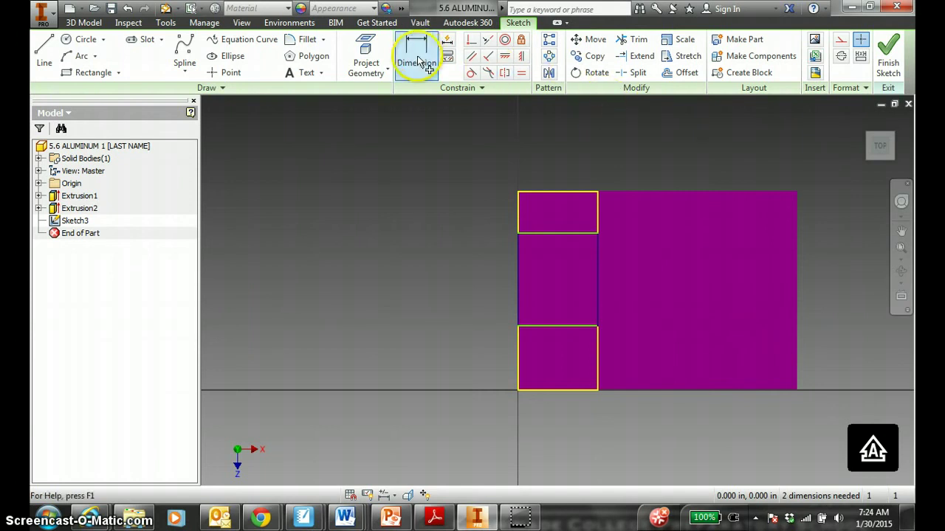
{"action": "left_click", "coordinate": [542, 390]}
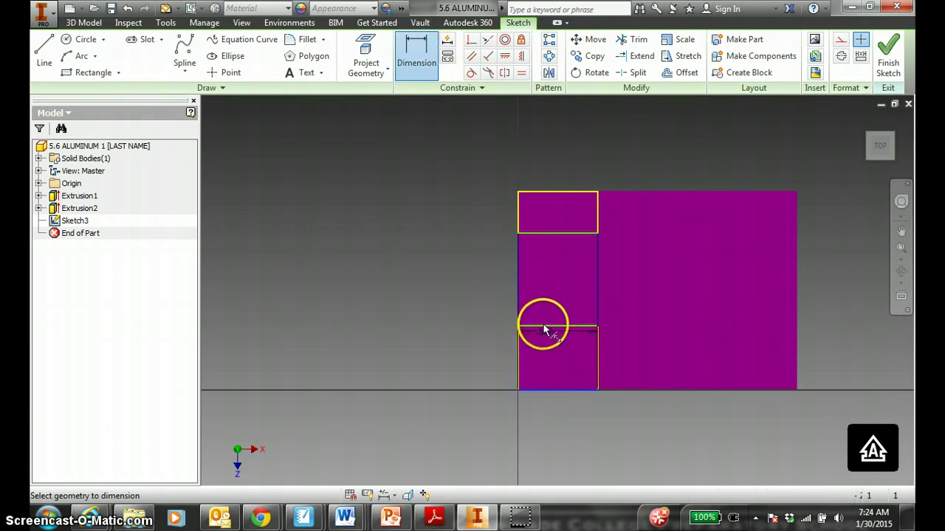
{"action": "left_click", "coordinate": [543, 326]}
{"action": "left_click", "coordinate": [547, 359]}
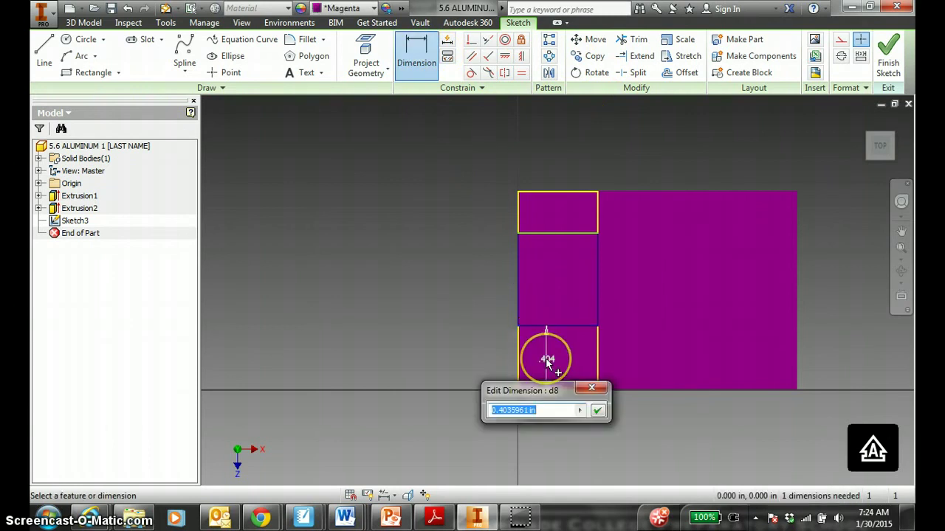
{"action": "key", "text": "Return"}
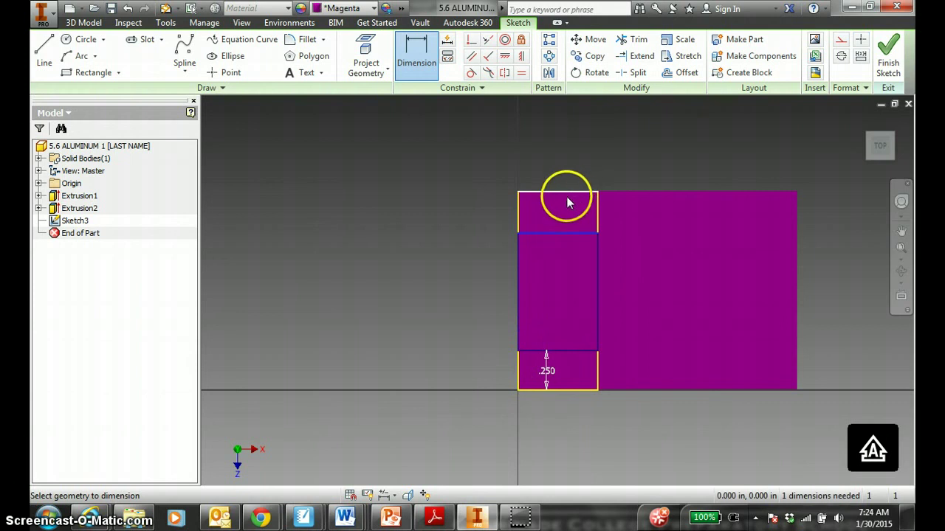
{"action": "left_click", "coordinate": [543, 213]}
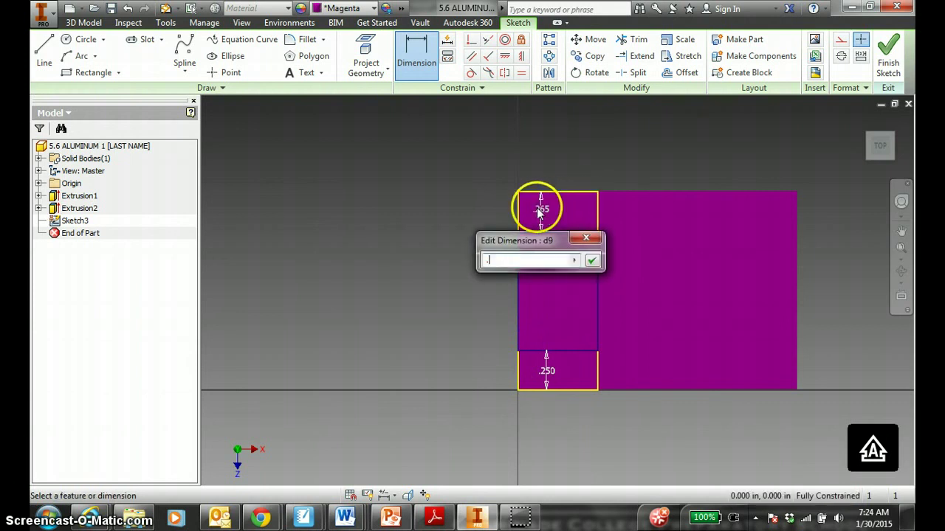
{"action": "key", "text": "Return"}
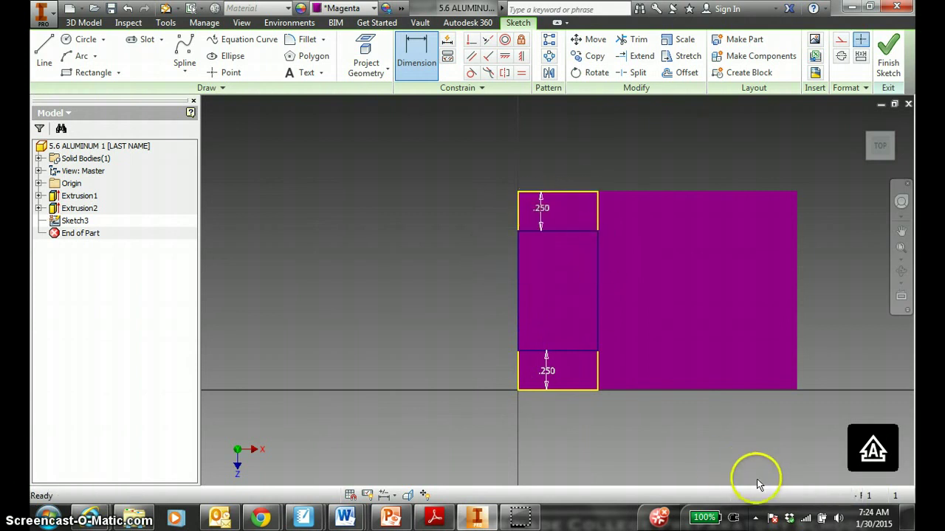
{"action": "key", "text": "Escape"}
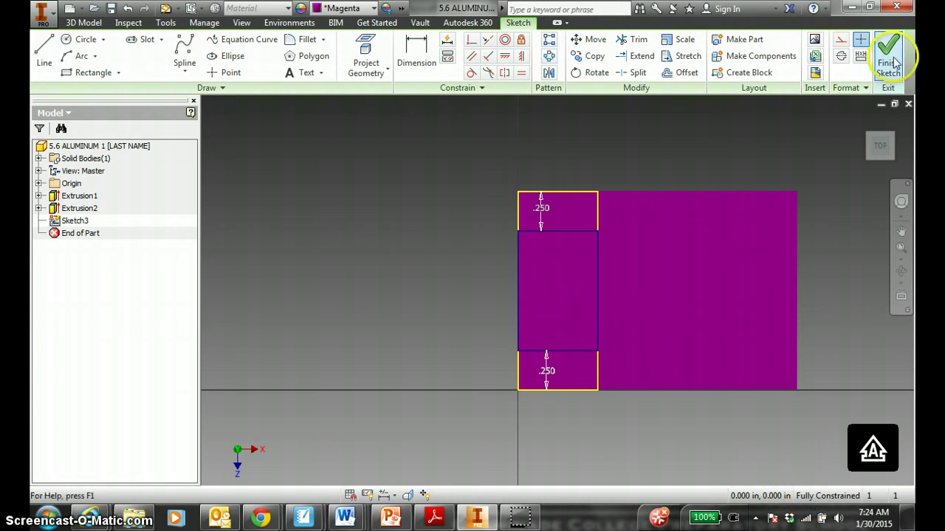
Step: Finish the sketch and cut-extrude the middle rectangle 0.25 in down into the top of the raised wall
{"action": "left_click", "coordinate": [893, 57]}
{"action": "left_click", "coordinate": [144, 53]}
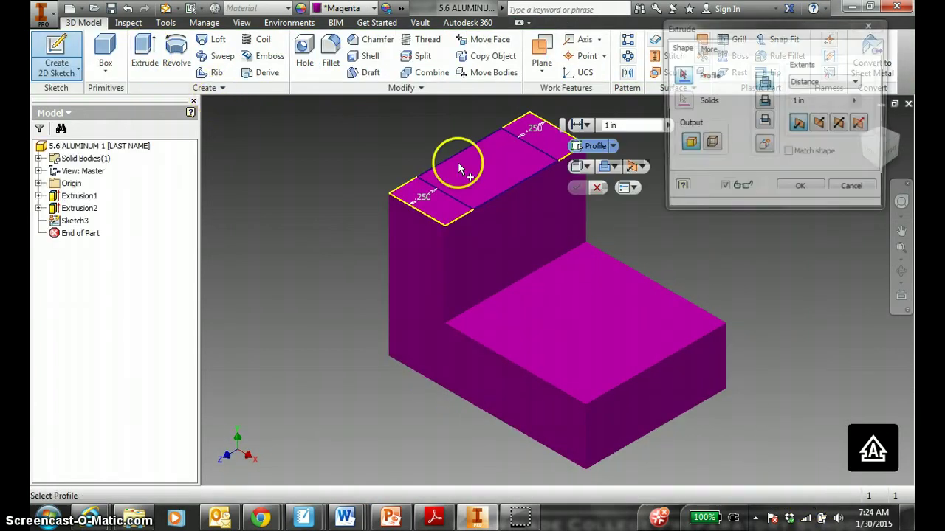
{"action": "left_click", "coordinate": [497, 187]}
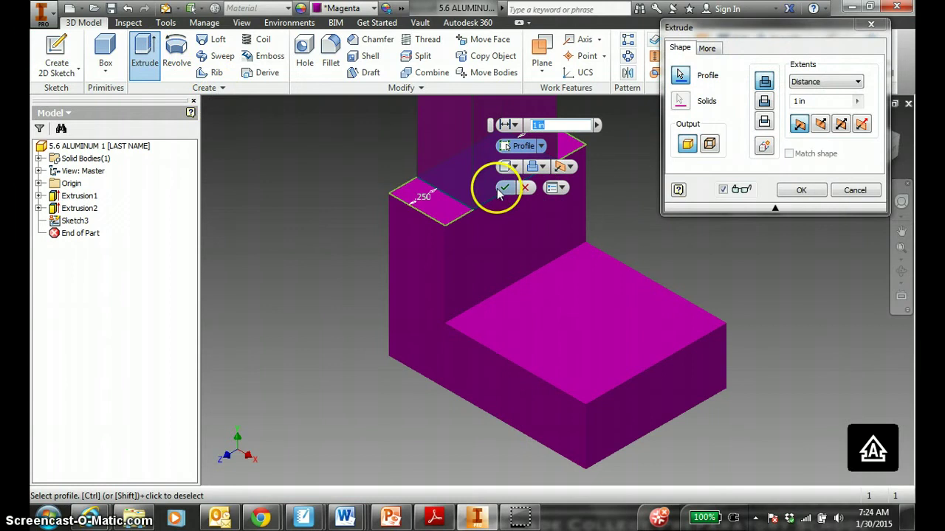
{"action": "left_click", "coordinate": [764, 101]}
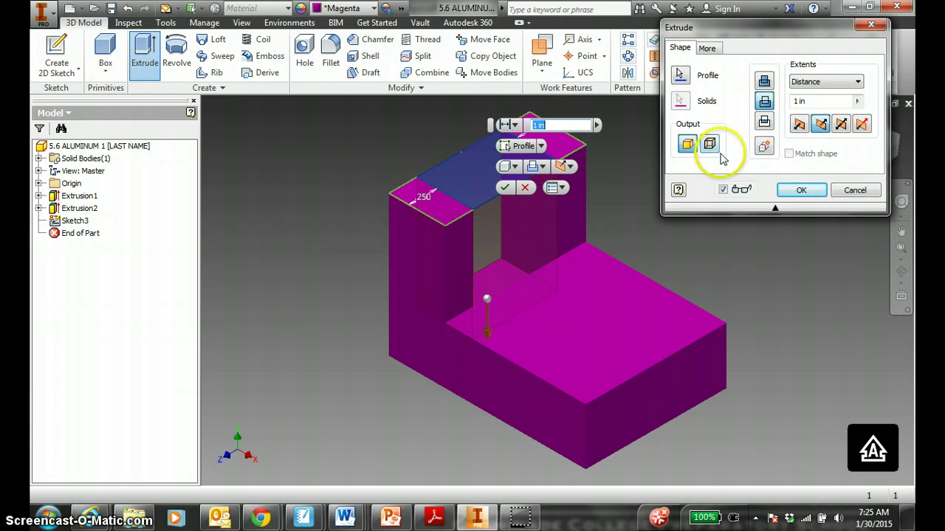
{"action": "left_click", "coordinate": [796, 101]}
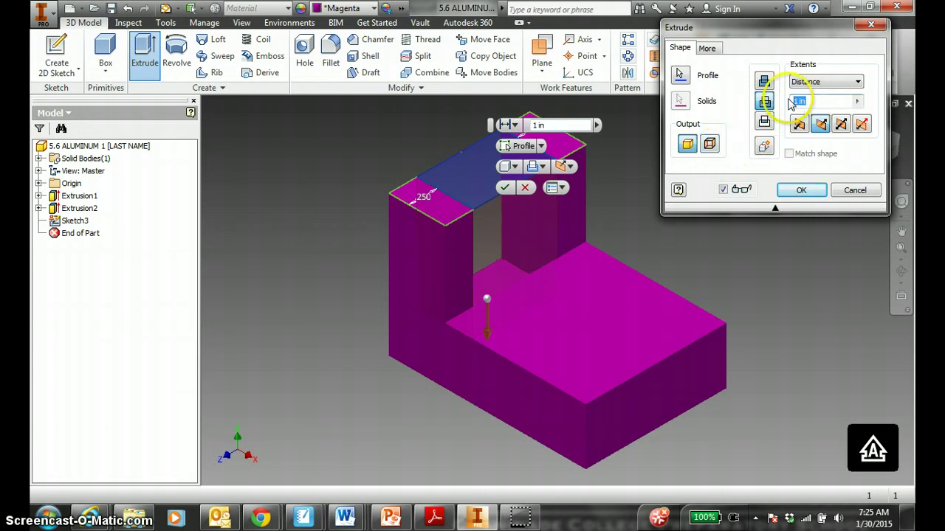
{"action": "type", "text": ".25"}
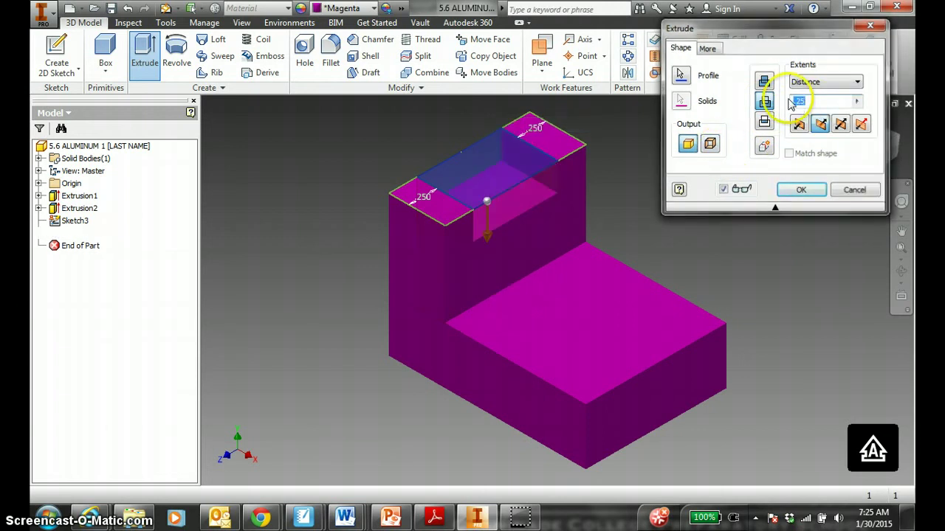
{"action": "key", "text": "Return"}
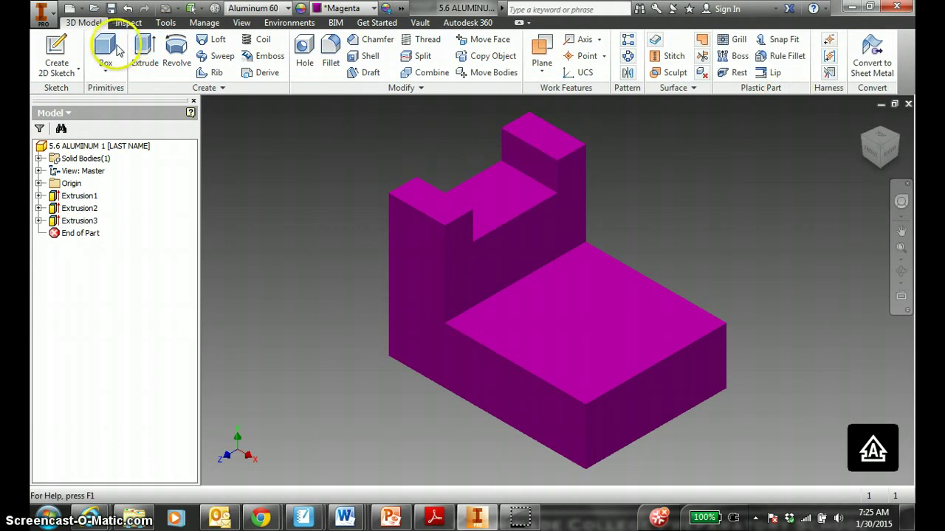
Step: Start a 2D sketch on the lower step's top face and draw a rectangle about 0.8 x 0.38 in inside it
{"action": "left_click", "coordinate": [56, 53]}
{"action": "left_click", "coordinate": [577, 319]}
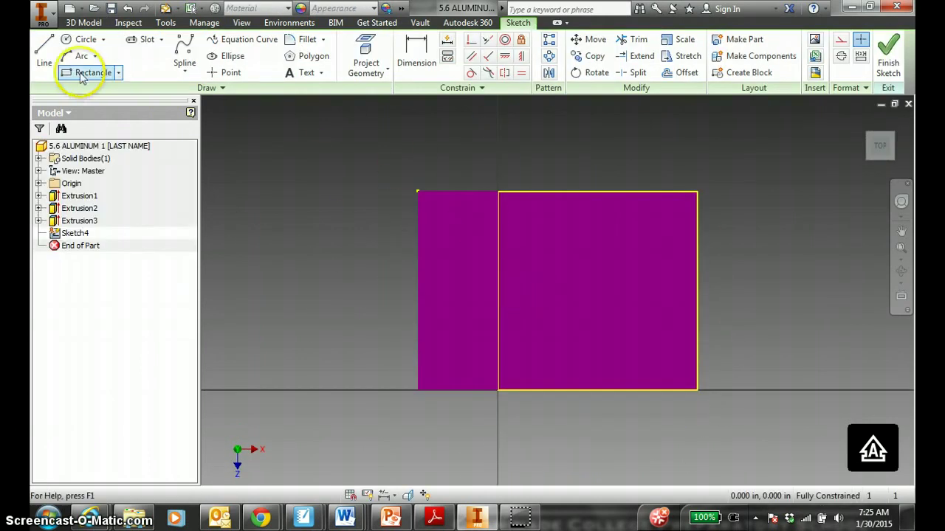
{"action": "left_click", "coordinate": [87, 72]}
{"action": "left_click", "coordinate": [532, 251]}
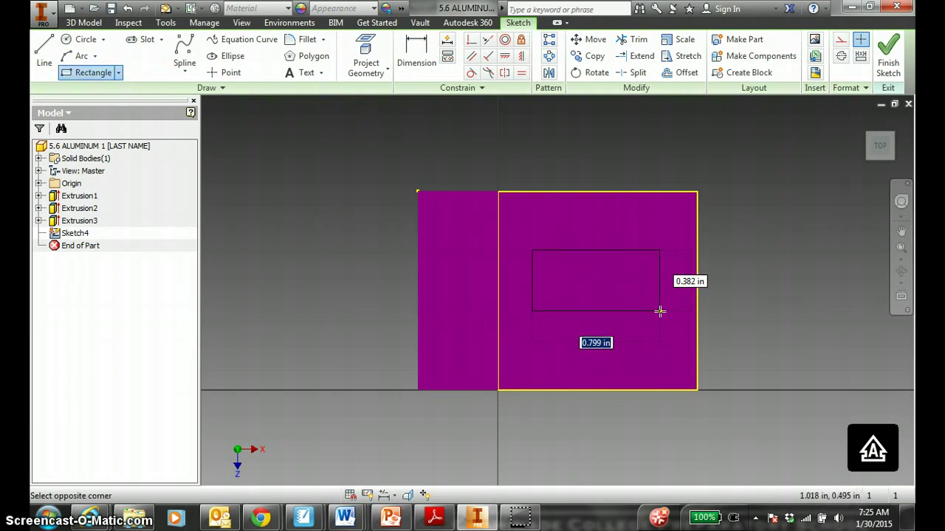
{"action": "left_click", "coordinate": [660, 312]}
{"action": "key", "text": "Escape"}
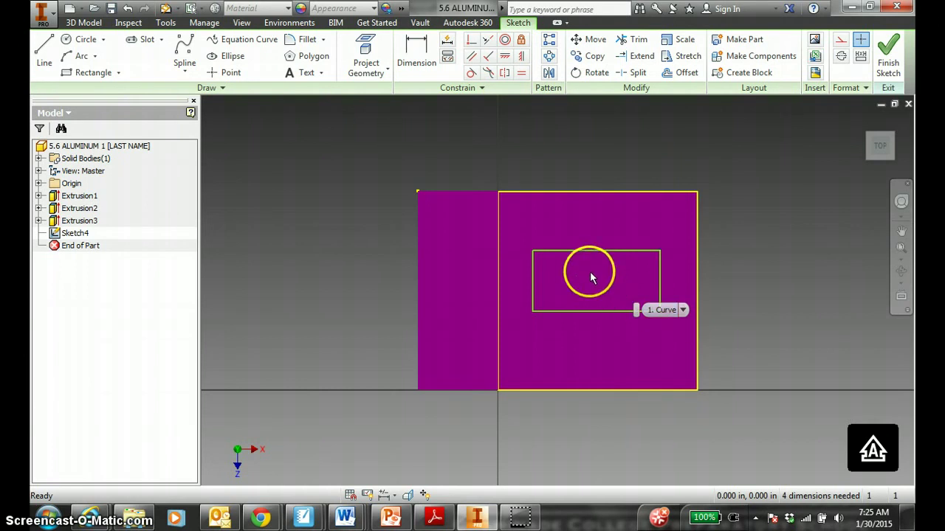
Step: Dimension the rectangle on the lower step to 0.75 in long and 0.25 in wide
{"action": "left_click", "coordinate": [425, 57]}
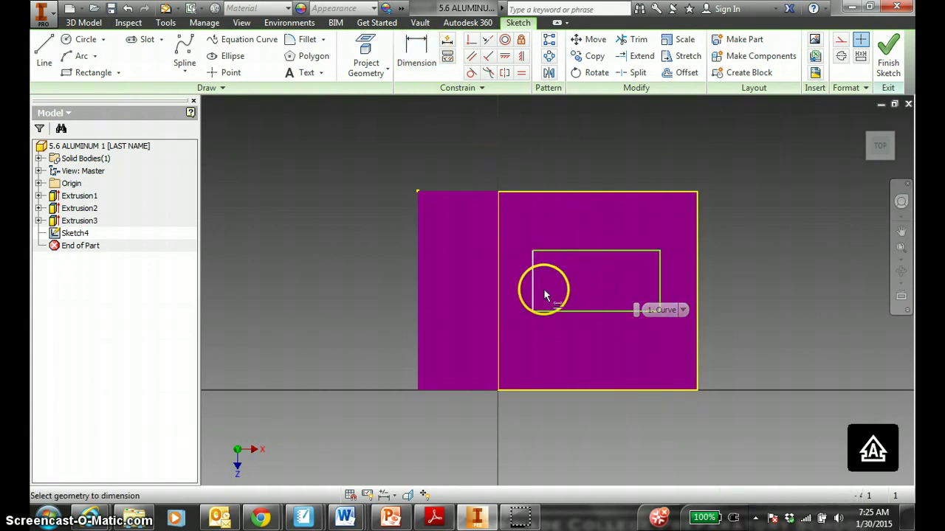
{"action": "left_click", "coordinate": [567, 311]}
{"action": "left_click", "coordinate": [575, 354]}
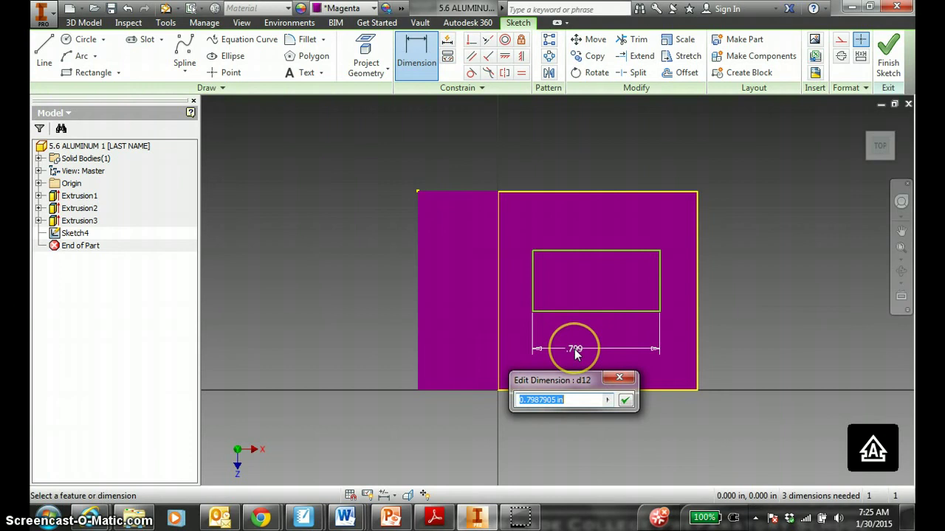
{"action": "type", "text": ".75"}
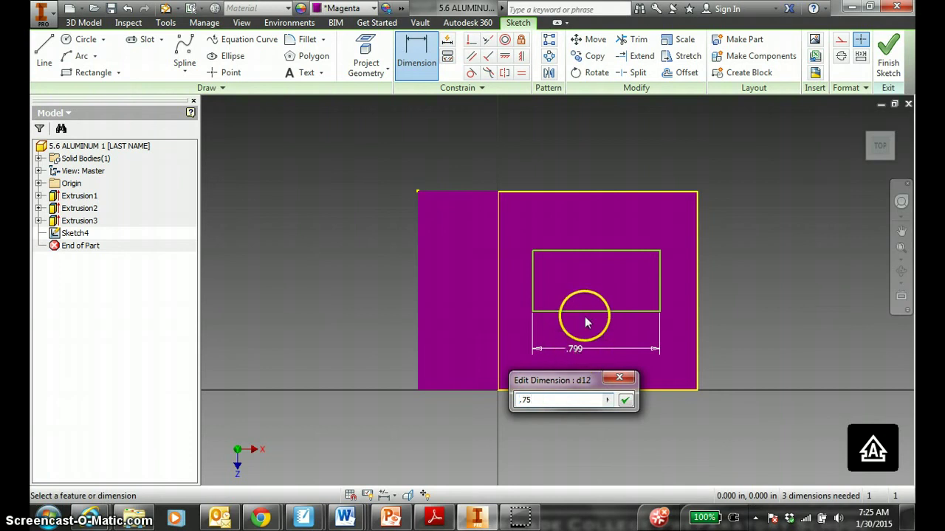
{"action": "key", "text": "Return"}
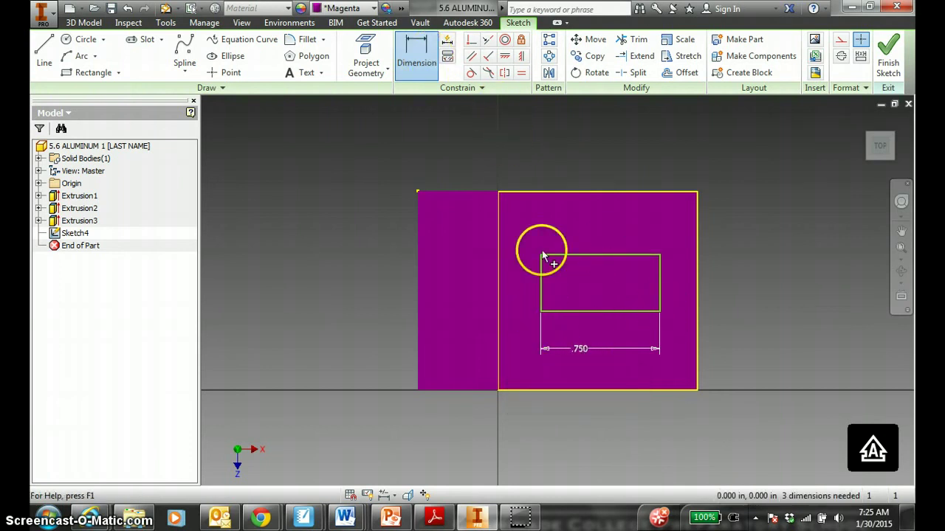
{"action": "left_click", "coordinate": [540, 276]}
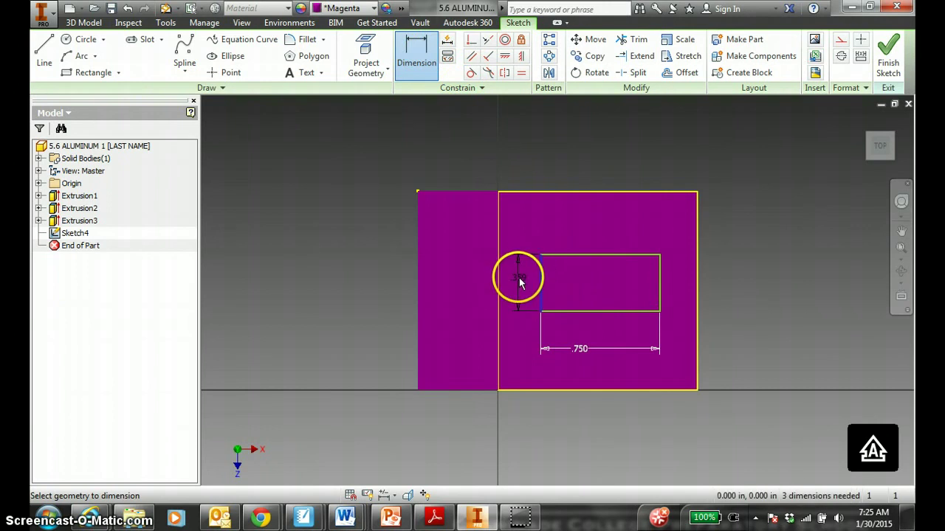
{"action": "left_click", "coordinate": [518, 277]}
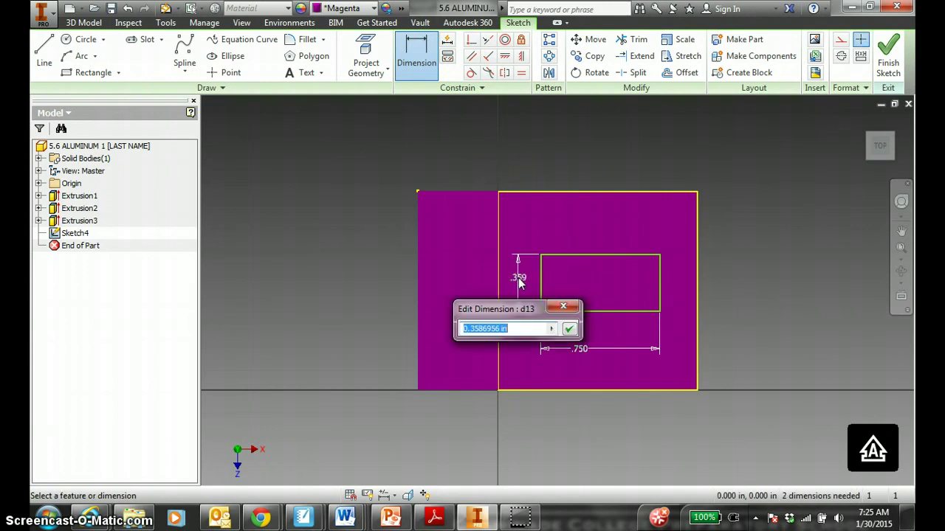
{"action": "type", "text": ".25"}
{"action": "key", "text": "Return"}
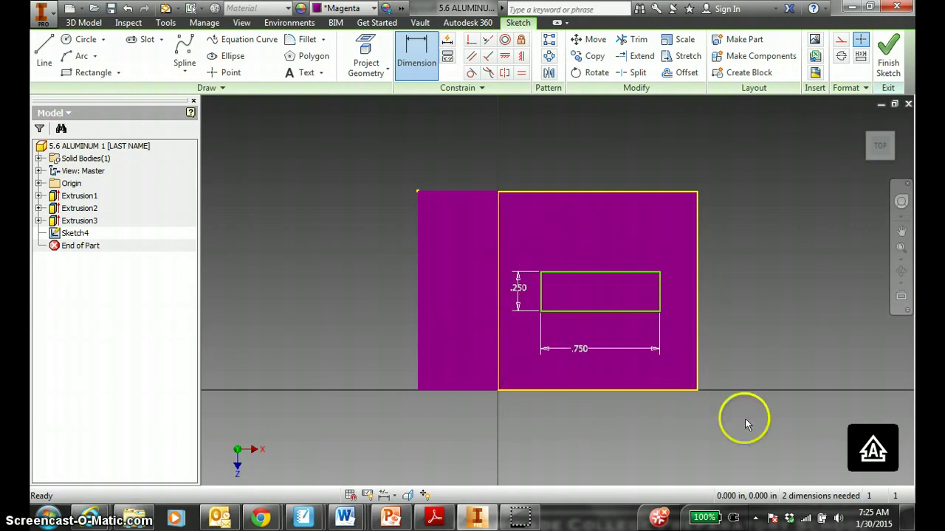
{"action": "key", "text": "Escape"}
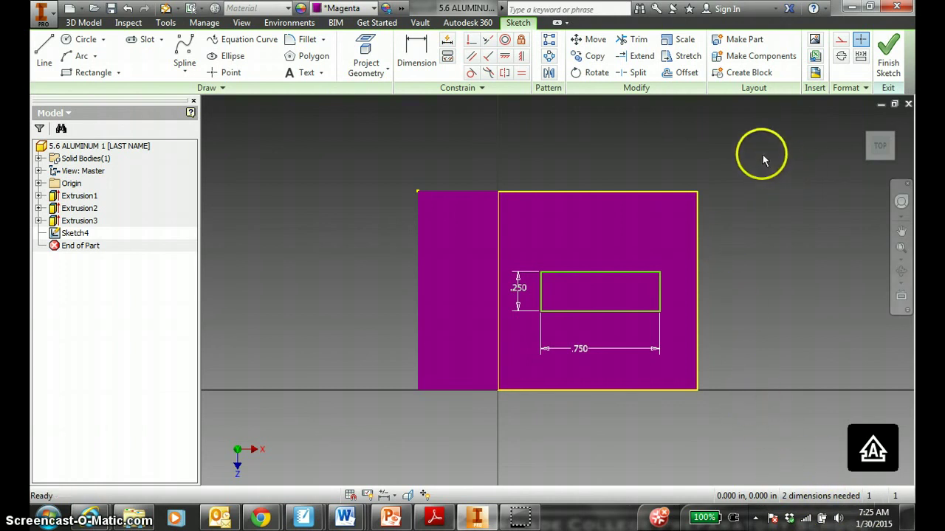
Step: Make the midpoint of the rectangle's outer short edge coincident with the midpoint of the lower step's outer edge
{"action": "left_click", "coordinate": [474, 42]}
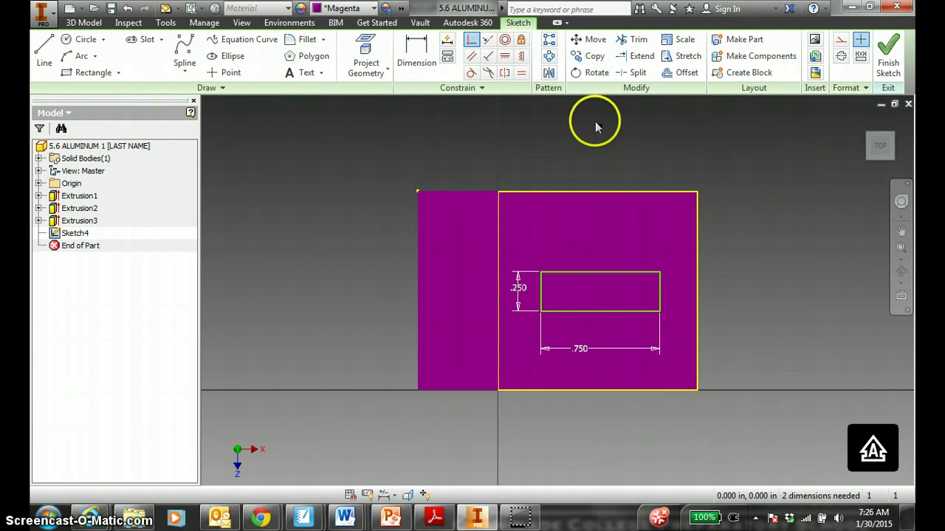
{"action": "left_click", "coordinate": [660, 295]}
{"action": "left_click", "coordinate": [697, 293]}
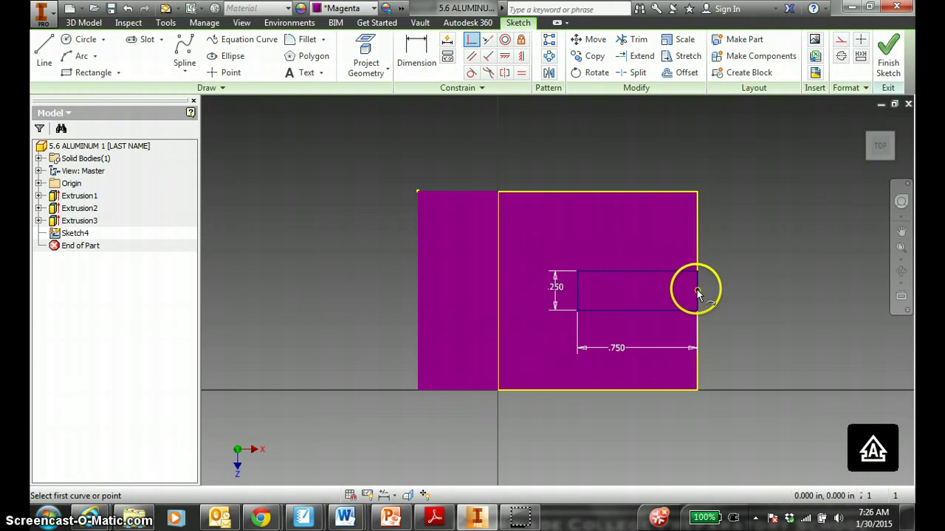
{"action": "key", "text": "Escape"}
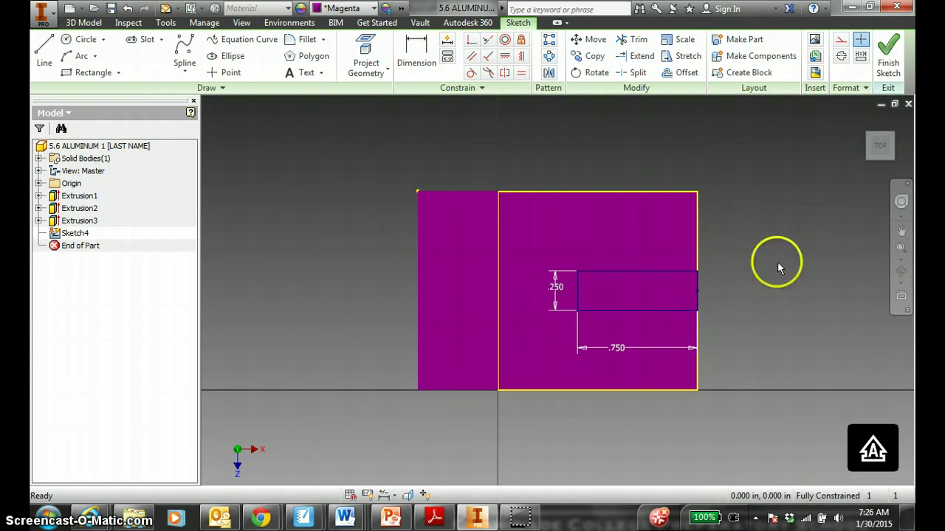
Step: Finish the sketch and cut-extrude the rectangle down through the lower step using the To Next extent
{"action": "left_click", "coordinate": [888, 52]}
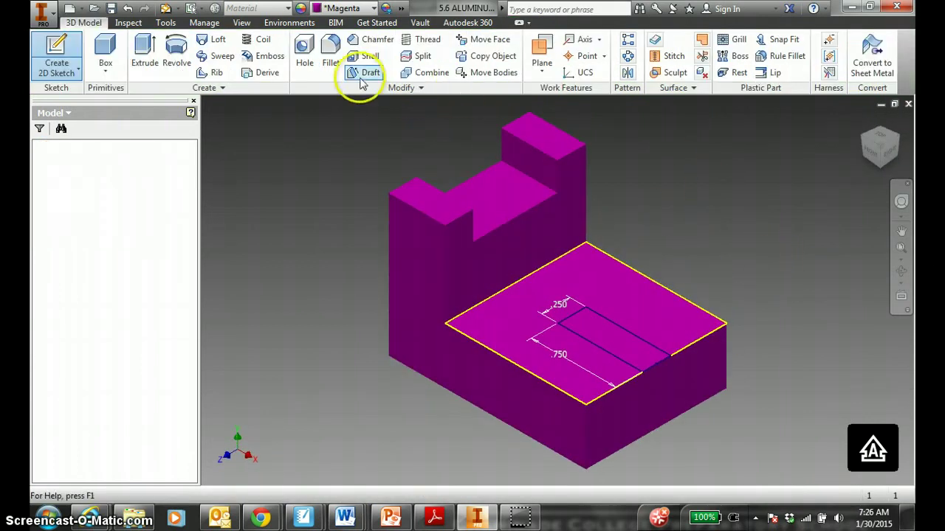
{"action": "left_click", "coordinate": [144, 50]}
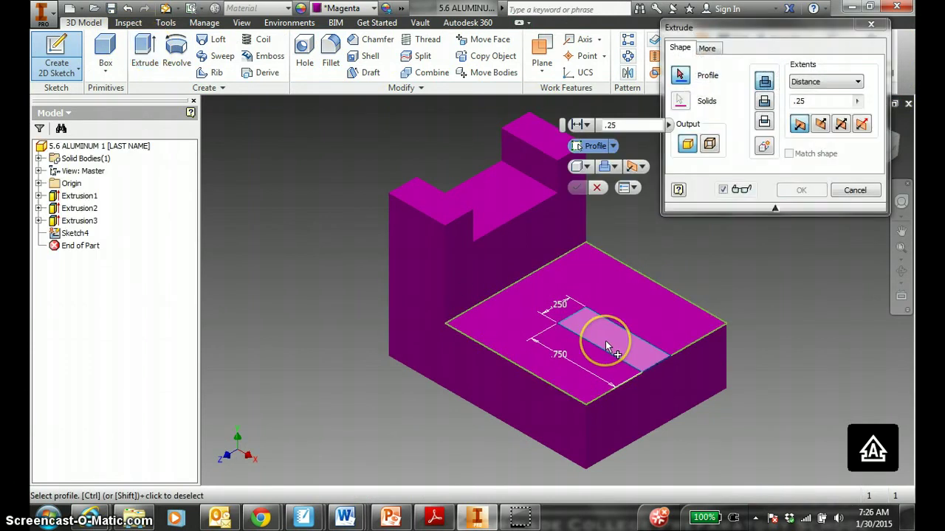
{"action": "left_click", "coordinate": [605, 340]}
{"action": "left_click", "coordinate": [765, 101]}
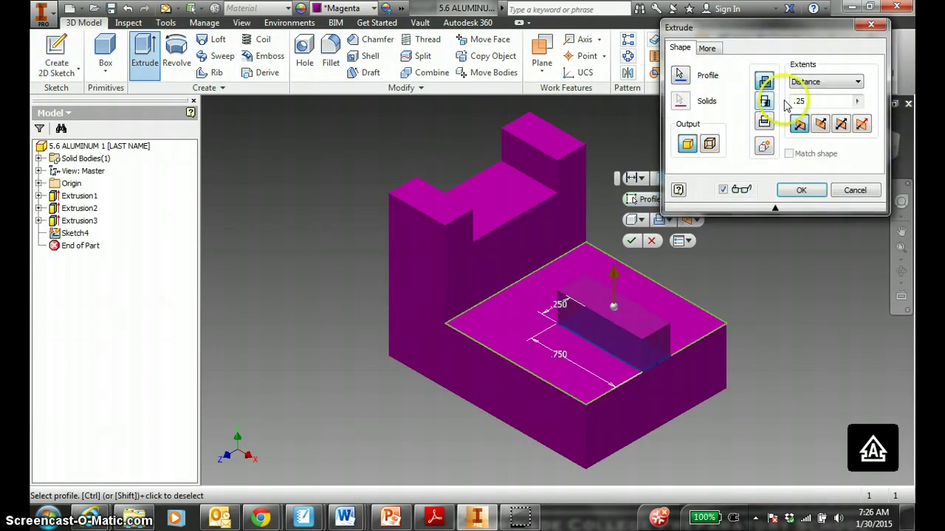
{"action": "left_click", "coordinate": [850, 82]}
{"action": "left_click", "coordinate": [810, 104]}
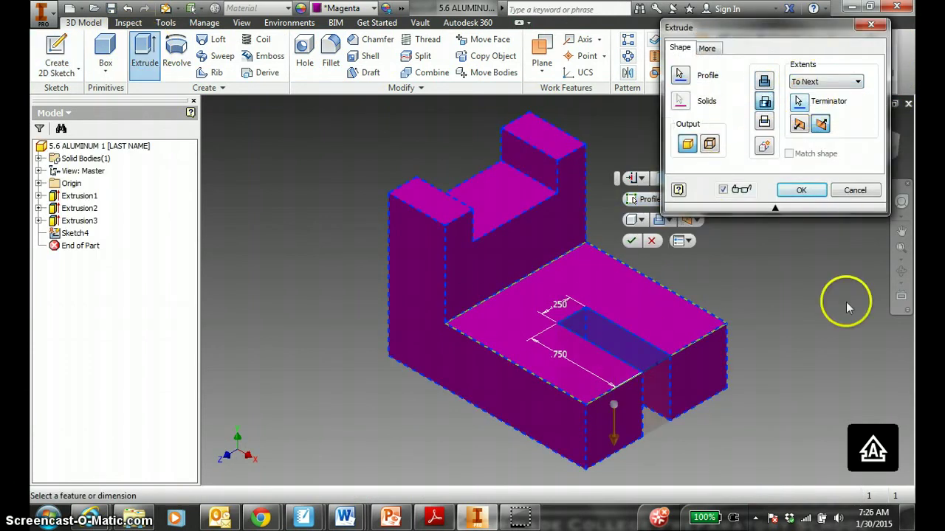
{"action": "left_click", "coordinate": [801, 191]}
Step: Switch to the 5.6.A PhysicalPropertyAnalysis document in Word and answer question 2 with "2.710 grams / cm^3" in bold
{"action": "mouse_move", "coordinate": [448, 493]}
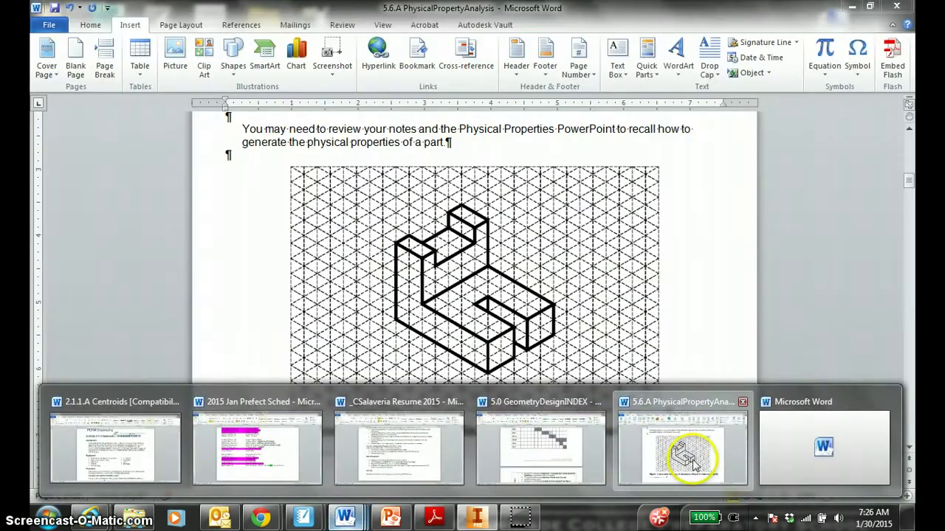
{"action": "left_click", "coordinate": [686, 402]}
{"action": "scroll", "coordinate": [588, 340], "scroll_direction": "down", "scroll_amount": 3}
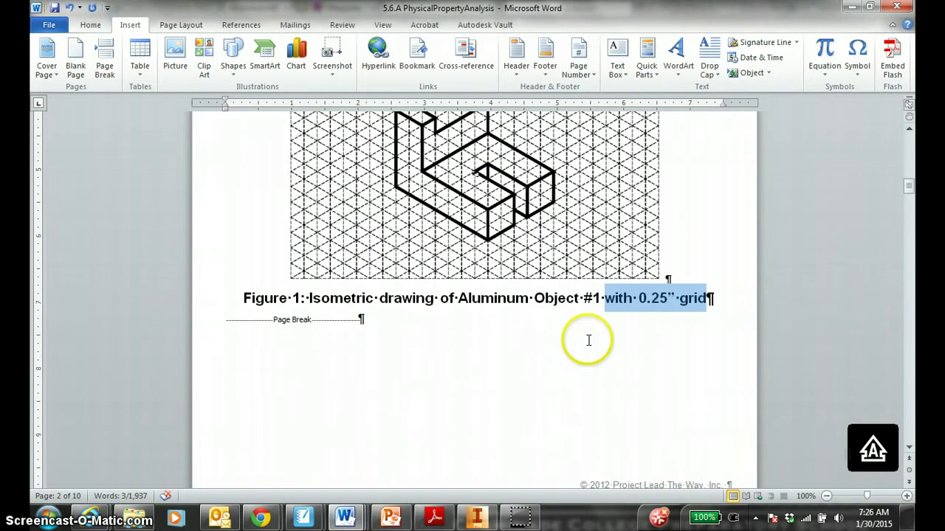
{"action": "scroll", "coordinate": [588, 340], "scroll_direction": "down", "scroll_amount": 12}
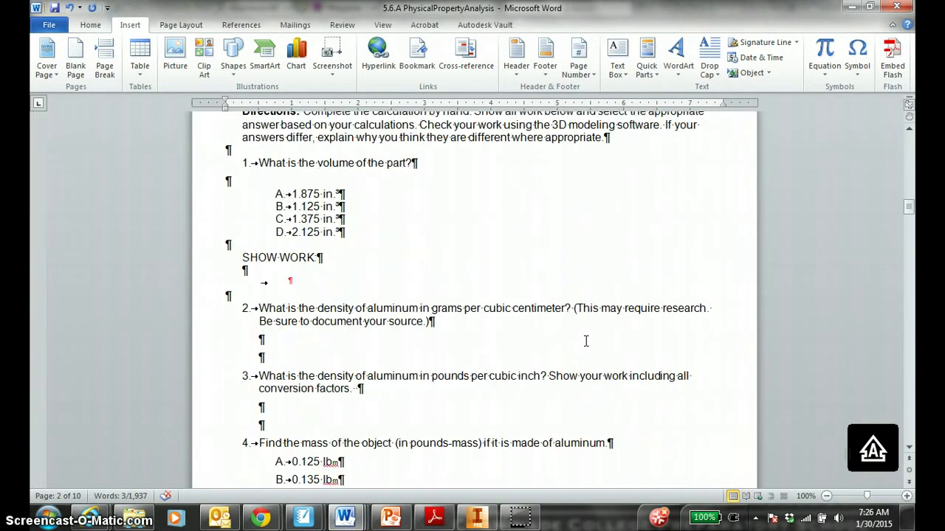
{"action": "scroll", "coordinate": [554, 333], "scroll_direction": "down", "scroll_amount": 2}
{"action": "left_click", "coordinate": [320, 276]}
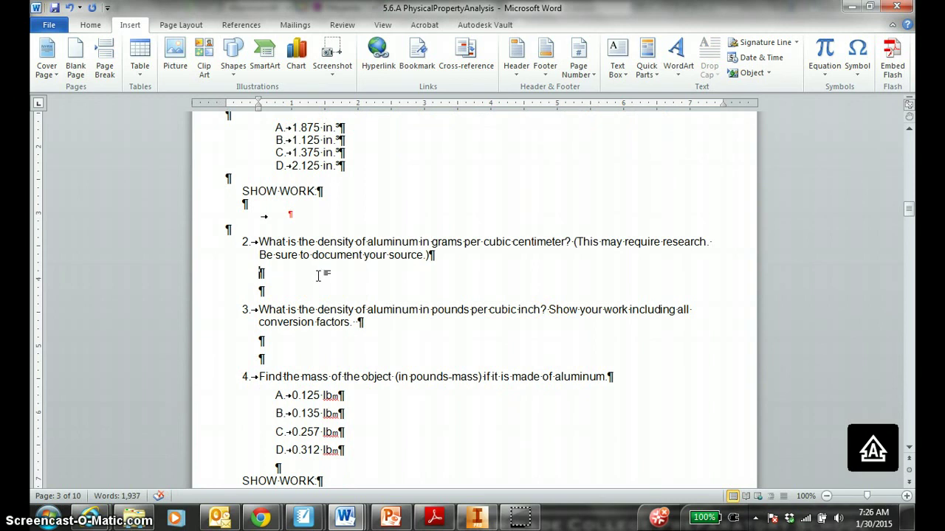
{"action": "type", "text": "2.71"}
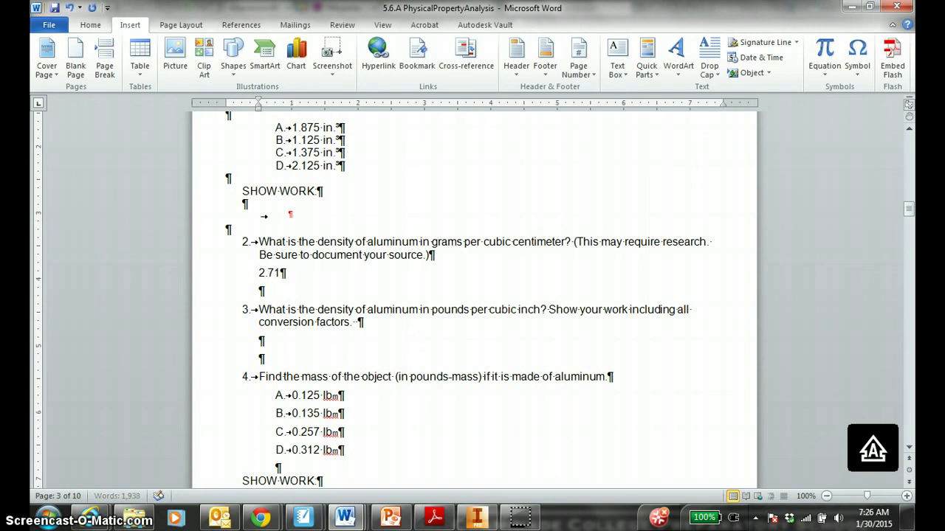
{"action": "type", "text": "0"}
{"action": "key", "text": "Caps_Lock"}
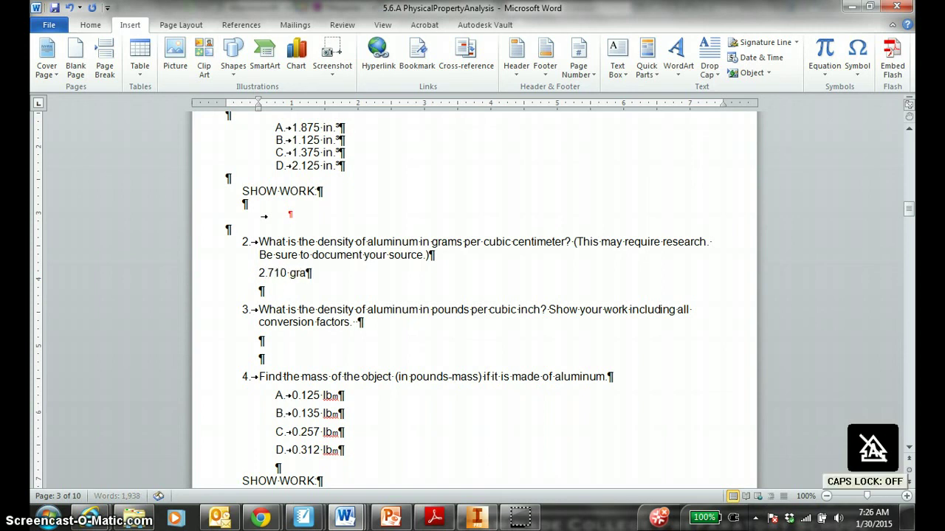
{"action": "type", "text": "grams / cm^3"}
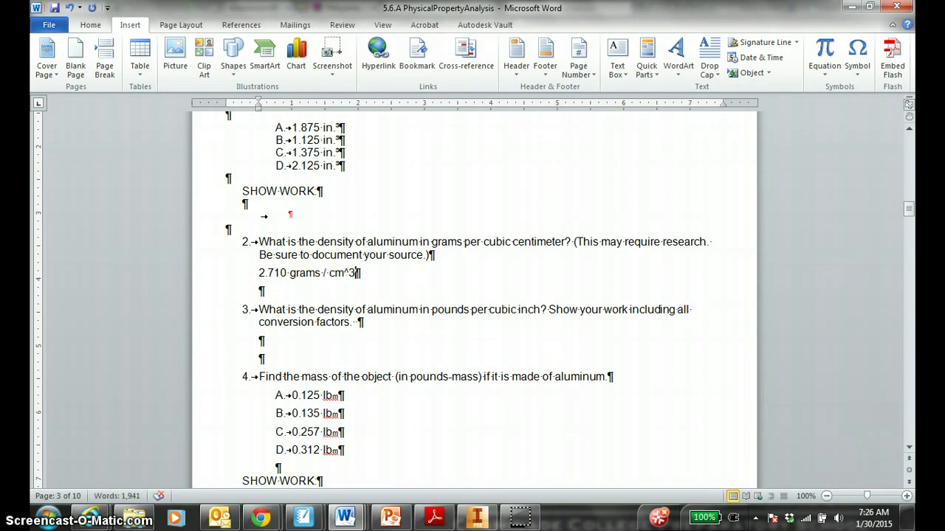
{"action": "left_click_drag", "start_coordinate": [357, 273], "coordinate": [244, 276]}
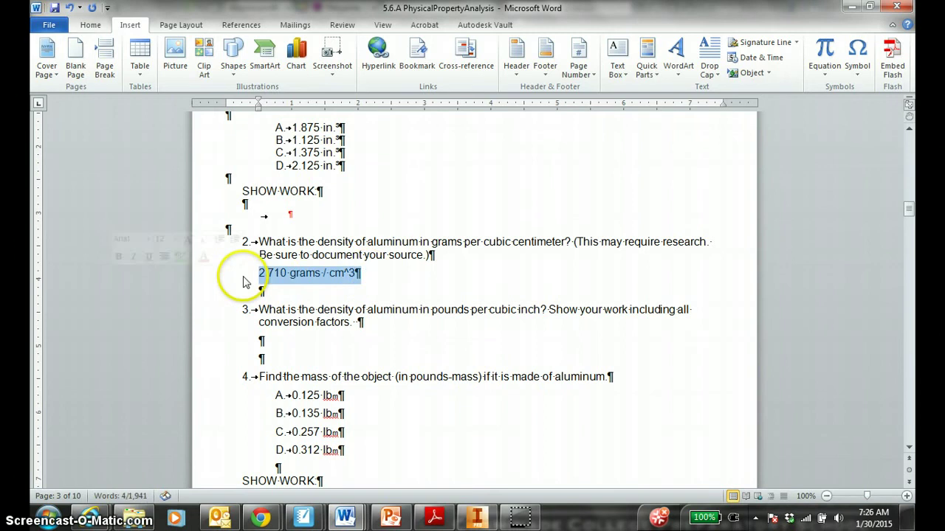
{"action": "key", "text": "ctrl+b"}
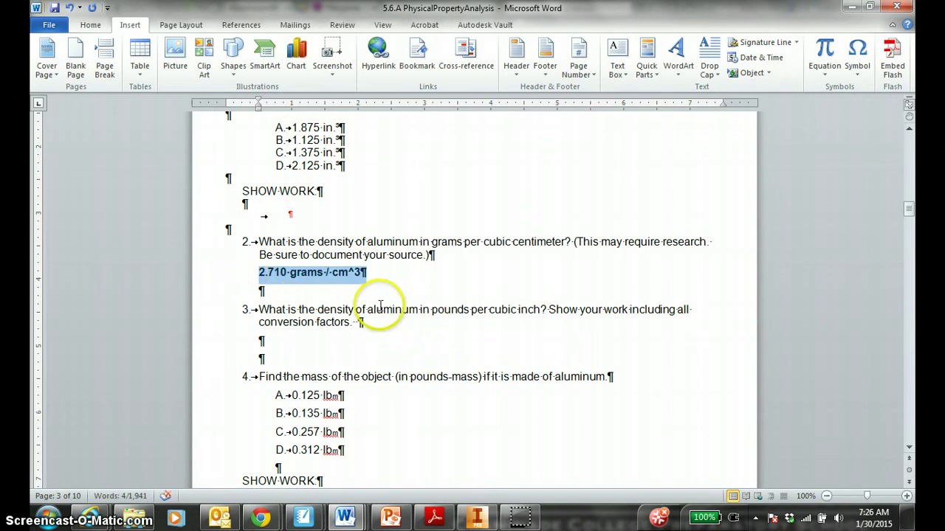
Step: Highlight the words "pounds per cubic inch" in question 3 in pink
{"action": "left_click_drag", "start_coordinate": [380, 305], "coordinate": [445, 312]}
{"action": "left_click", "coordinate": [535, 309]}
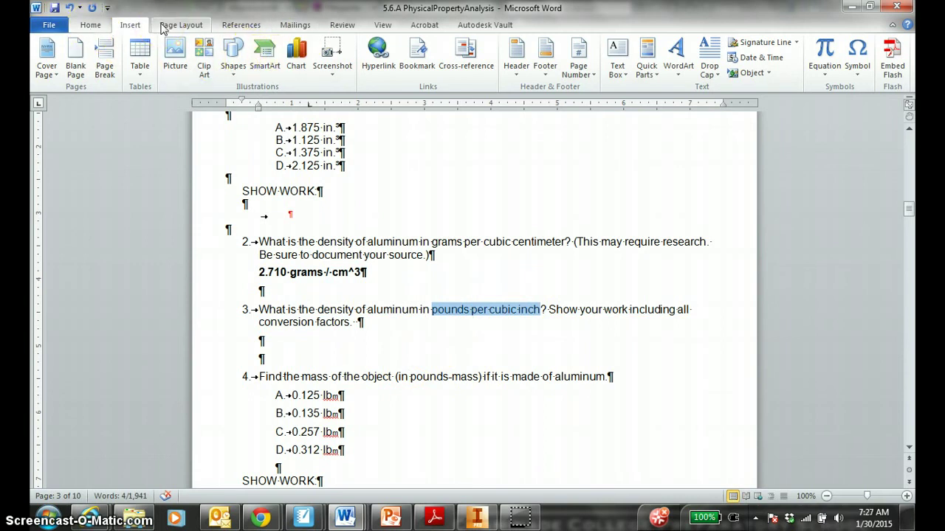
{"action": "left_click", "coordinate": [90, 24]}
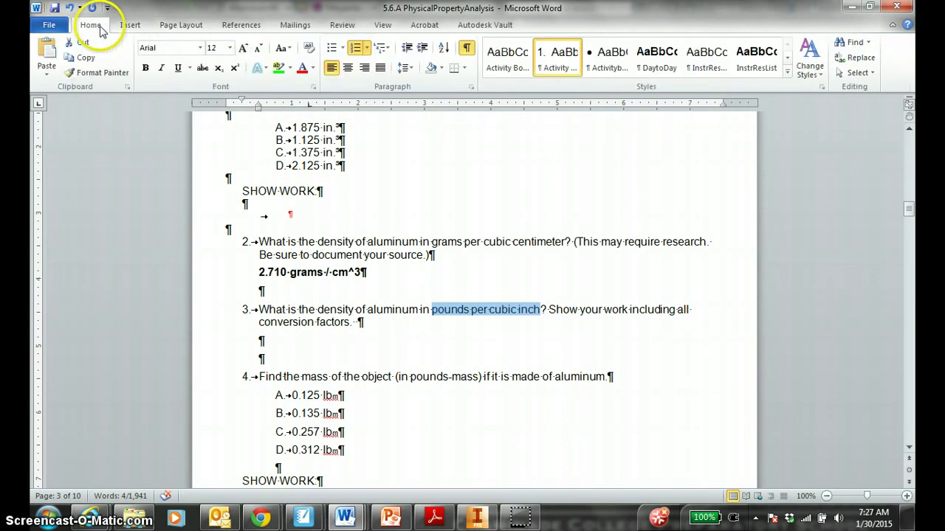
{"action": "left_click", "coordinate": [290, 69]}
{"action": "left_click", "coordinate": [263, 89]}
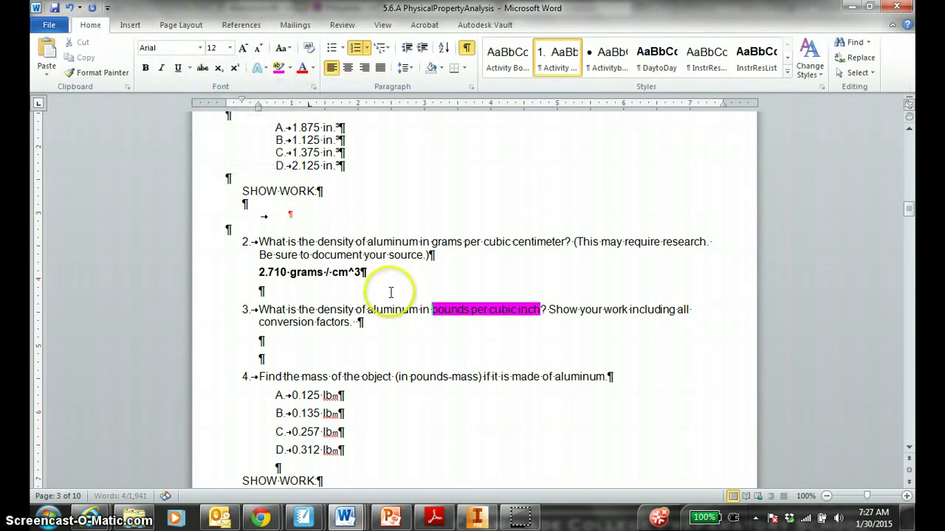
Step: Add "hand calculation" after SHOW WORK under question 1 and make the whole line bold
{"action": "scroll", "coordinate": [376, 331], "scroll_direction": "down", "scroll_amount": 3}
{"action": "left_click", "coordinate": [361, 316]}
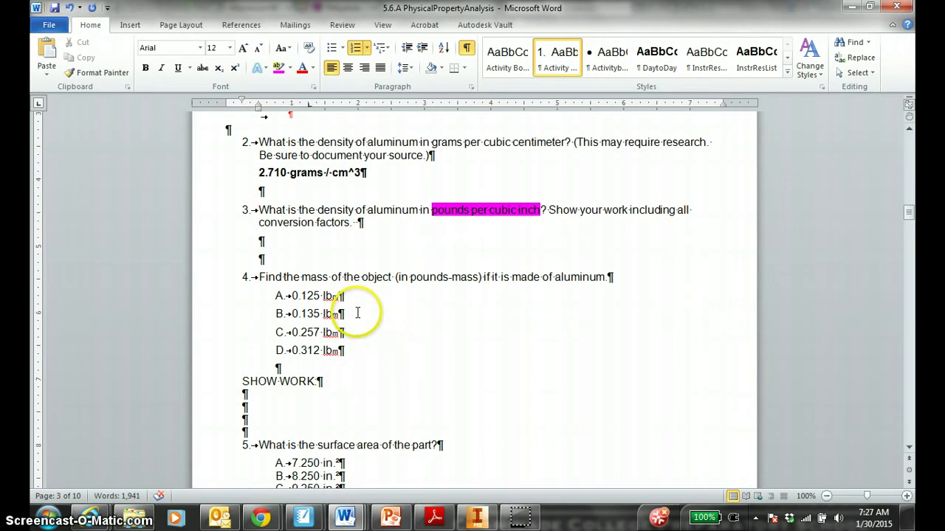
{"action": "scroll", "coordinate": [352, 309], "scroll_direction": "up", "scroll_amount": 3}
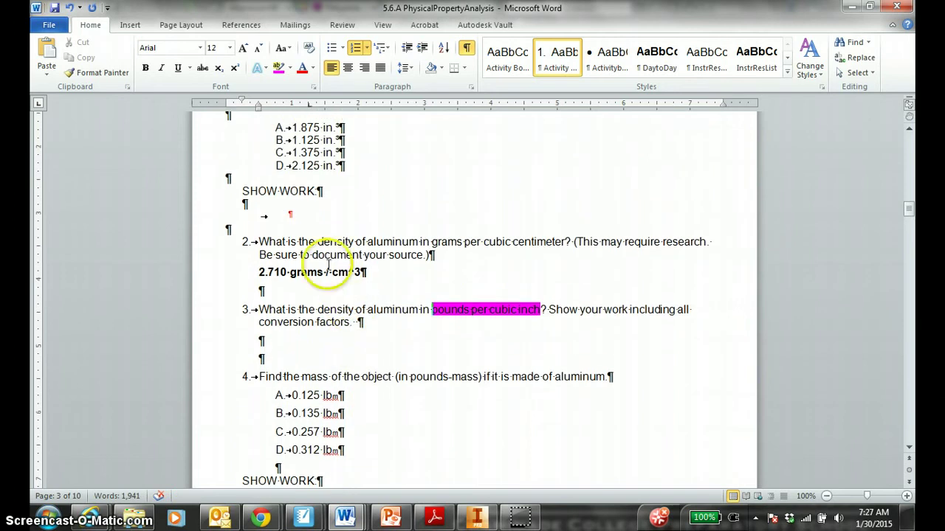
{"action": "scroll", "coordinate": [341, 251], "scroll_direction": "up", "scroll_amount": 3}
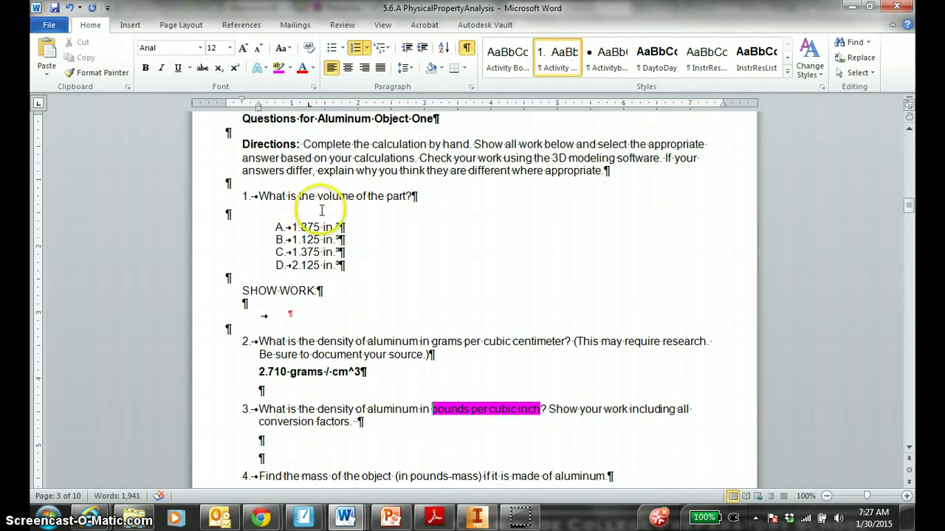
{"action": "left_click", "coordinate": [336, 290]}
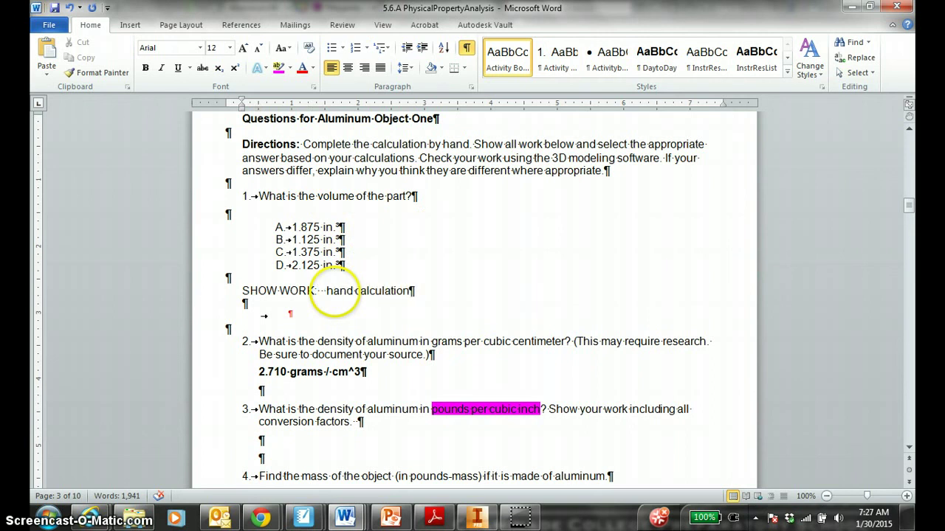
{"action": "triple_click", "coordinate": [336, 292]}
{"action": "key", "text": "ctrl+b"}
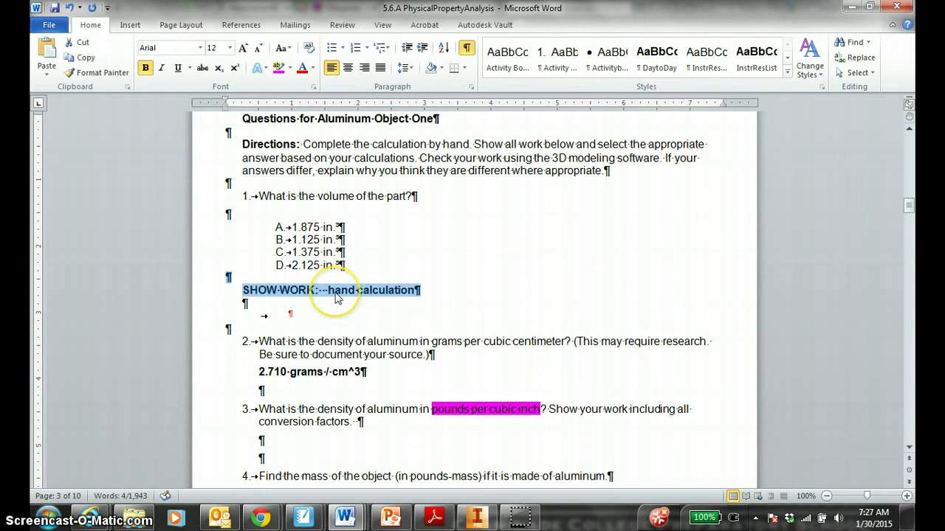
Step: Add spaces after the SHOW WORK label under question 4
{"action": "scroll", "coordinate": [339, 291], "scroll_direction": "down", "scroll_amount": 5}
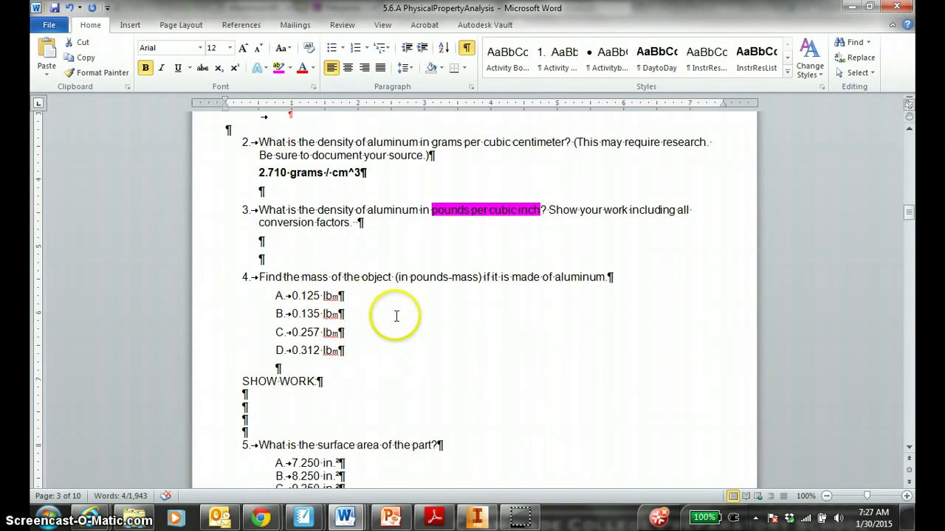
{"action": "scroll", "coordinate": [361, 358], "scroll_direction": "down", "scroll_amount": 1}
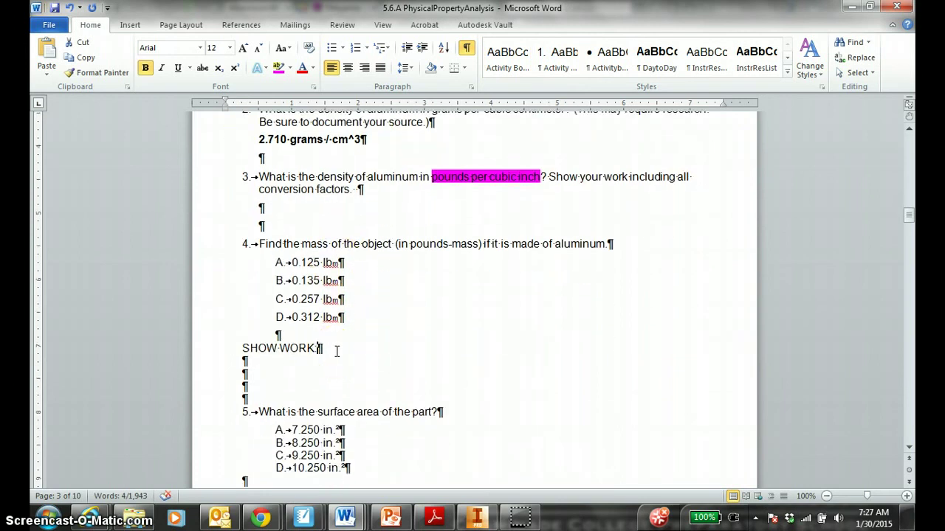
{"action": "left_click", "coordinate": [336, 352]}
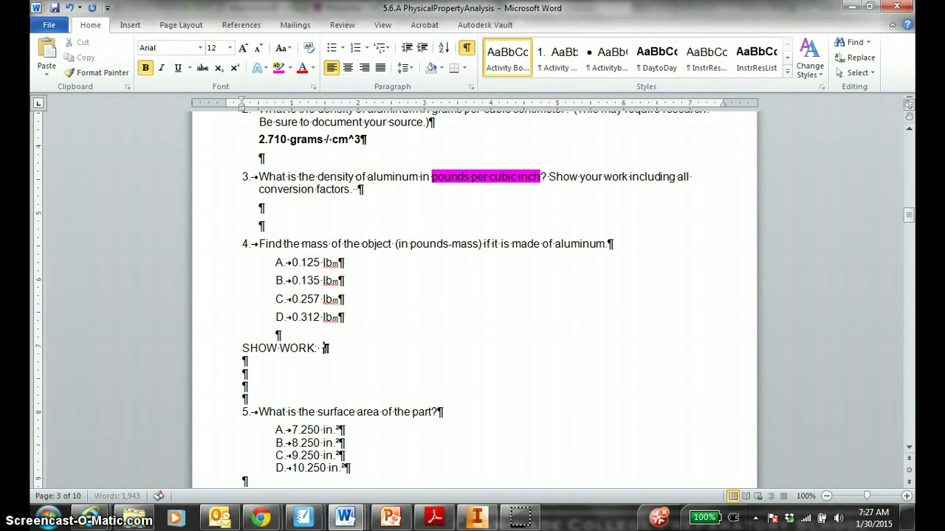
{"action": "scroll", "coordinate": [347, 362], "scroll_direction": "down", "scroll_amount": 3}
{"action": "left_click", "coordinate": [353, 401]}
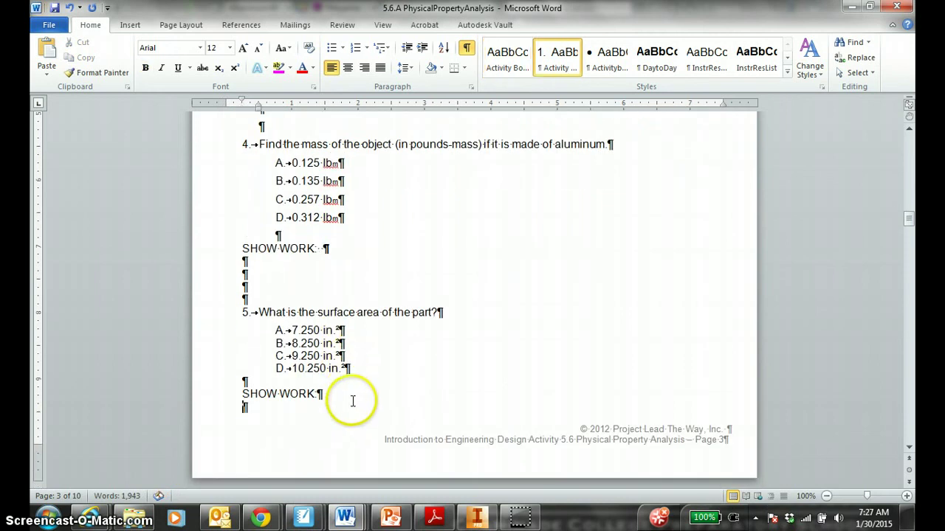
Step: Copy "hand calculation" from question 1's SHOW WORK line and paste it after SHOW WORK under questions 4 and 5
{"action": "scroll", "coordinate": [369, 337], "scroll_direction": "up", "scroll_amount": 15}
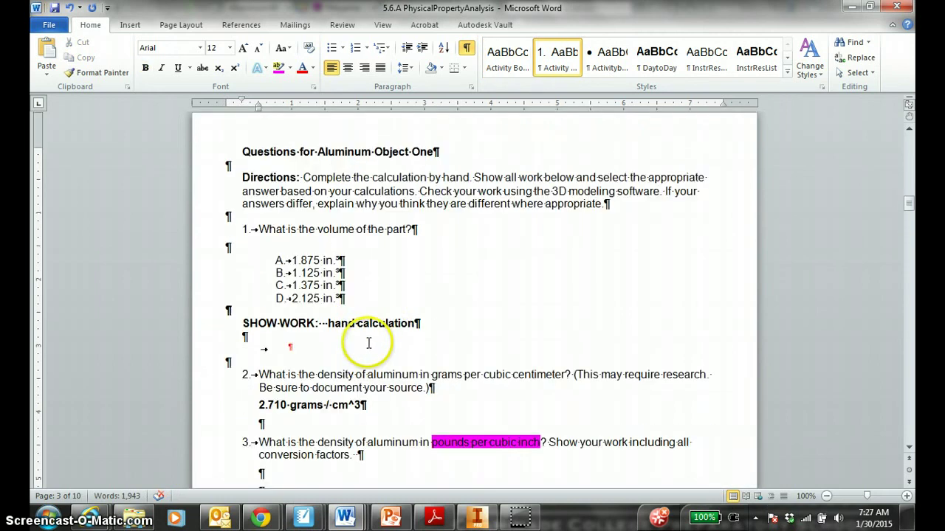
{"action": "left_click", "coordinate": [327, 325]}
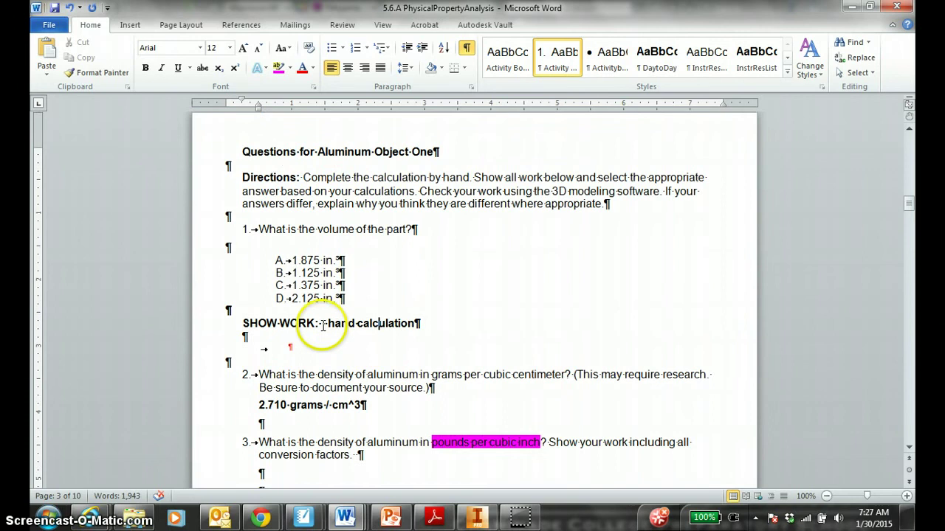
{"action": "left_click", "coordinate": [413, 325], "text": "shift"}
{"action": "key", "text": "ctrl+c"}
{"action": "scroll", "coordinate": [443, 344], "scroll_direction": "down", "scroll_amount": 3}
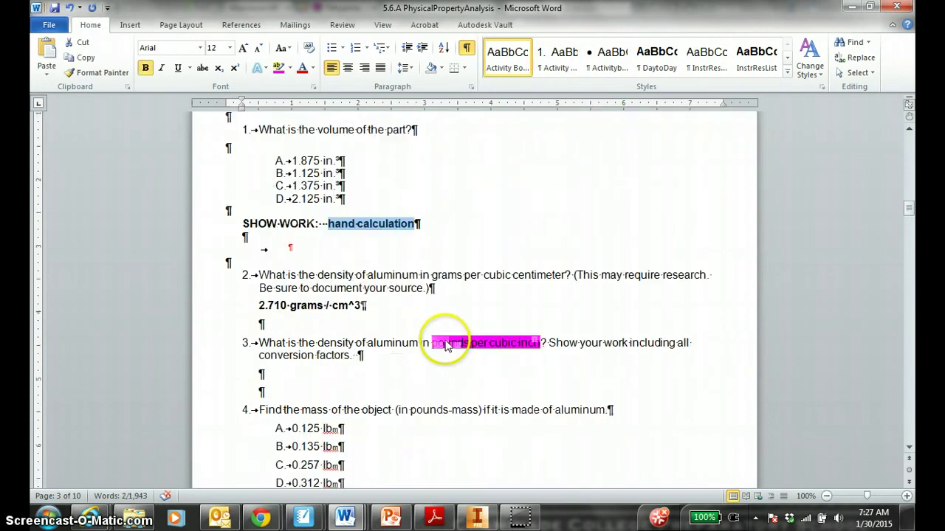
{"action": "scroll", "coordinate": [443, 347], "scroll_direction": "down", "scroll_amount": 3}
{"action": "scroll", "coordinate": [438, 360], "scroll_direction": "down", "scroll_amount": 1}
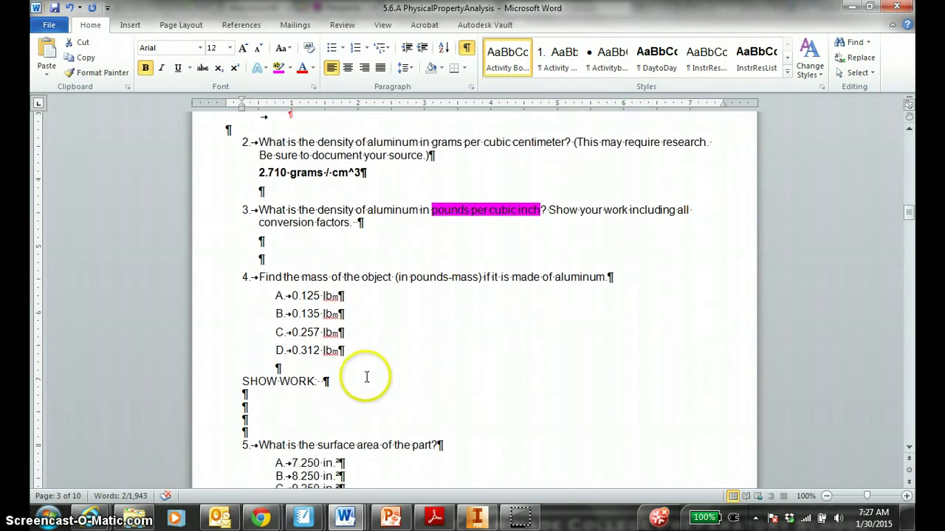
{"action": "key", "text": "ctrl+v"}
{"action": "scroll", "coordinate": [367, 382], "scroll_direction": "down", "scroll_amount": 4}
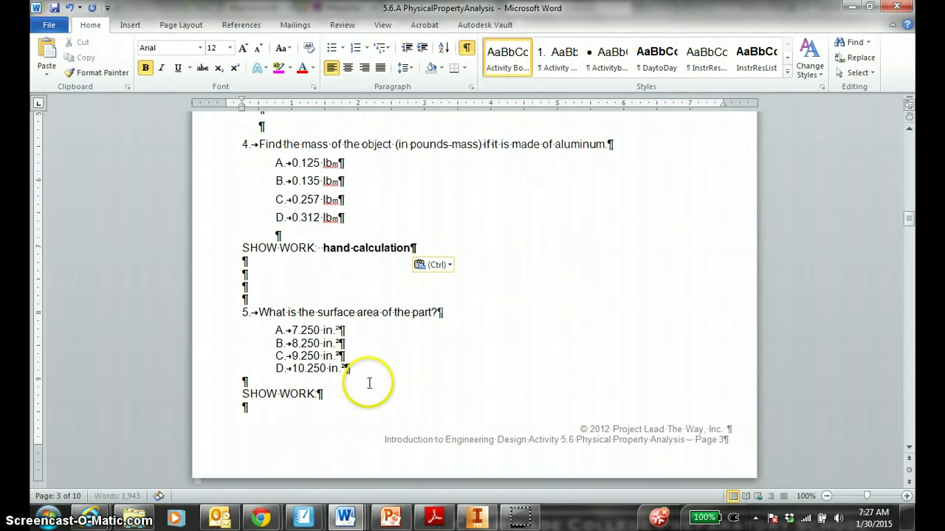
{"action": "key", "text": "ctrl+v"}
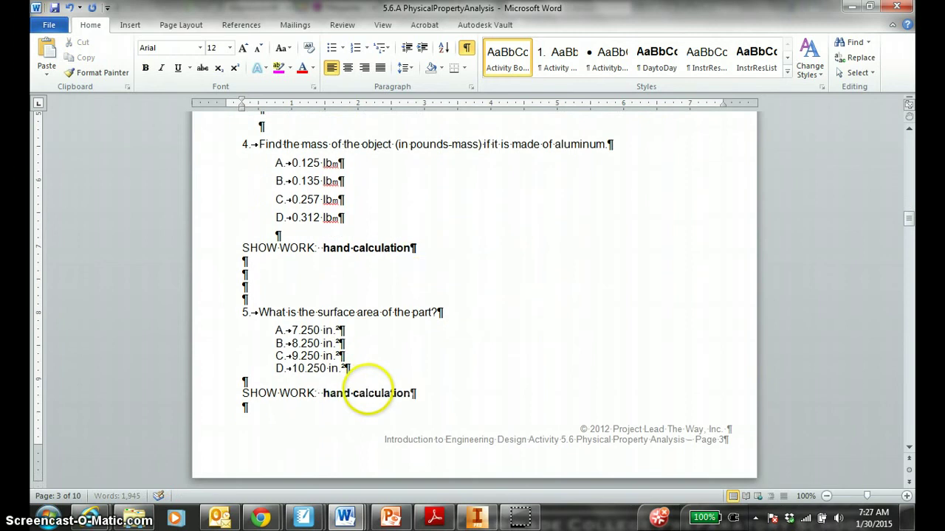
{"action": "scroll", "coordinate": [365, 391], "scroll_direction": "down", "scroll_amount": 4}
{"action": "scroll", "coordinate": [352, 399], "scroll_direction": "down", "scroll_amount": 5}
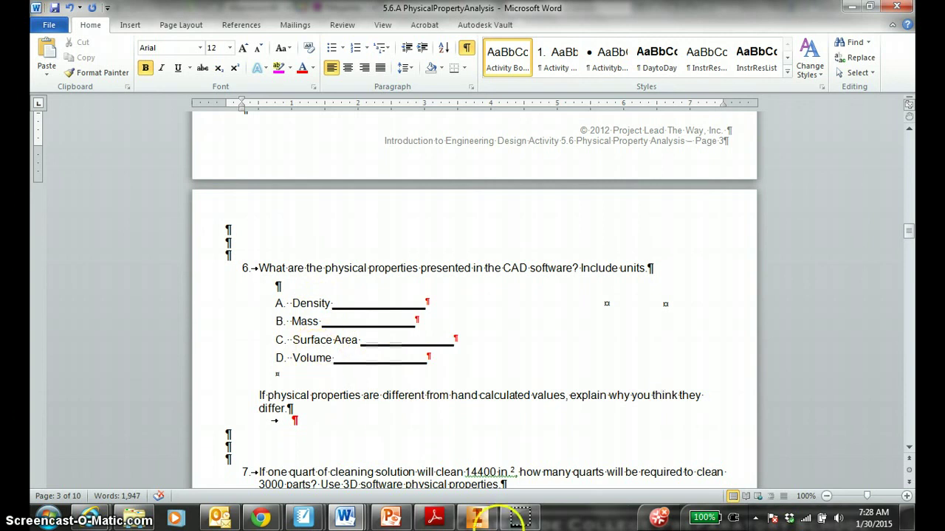
Step: Switch to Inventor and examine the aluminum part's updated physical properties in iProperties: density, mass, surface area and volume
{"action": "left_click", "coordinate": [478, 518]}
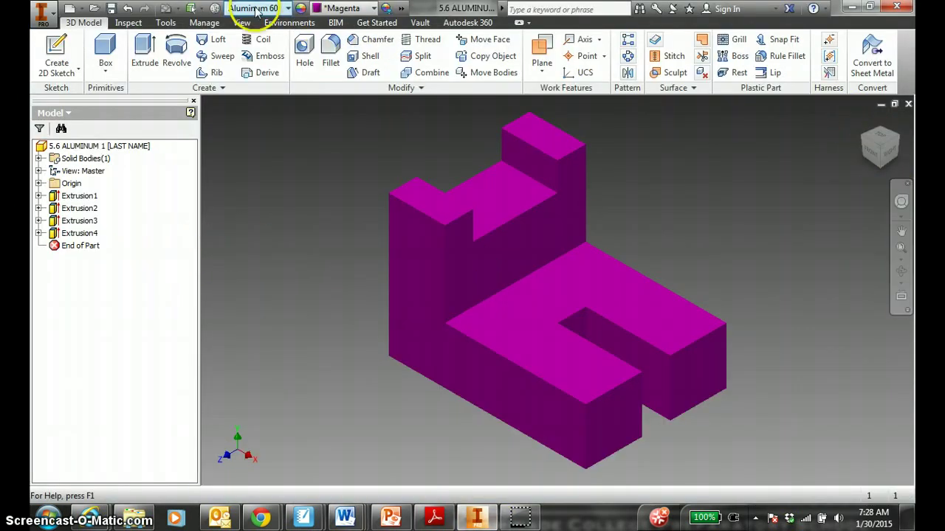
{"action": "left_click", "coordinate": [50, 20]}
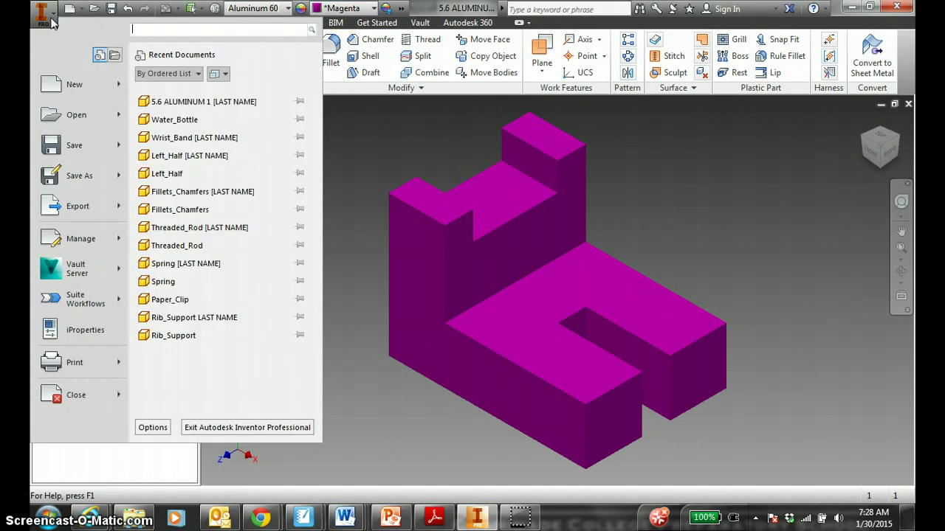
{"action": "left_click", "coordinate": [85, 330]}
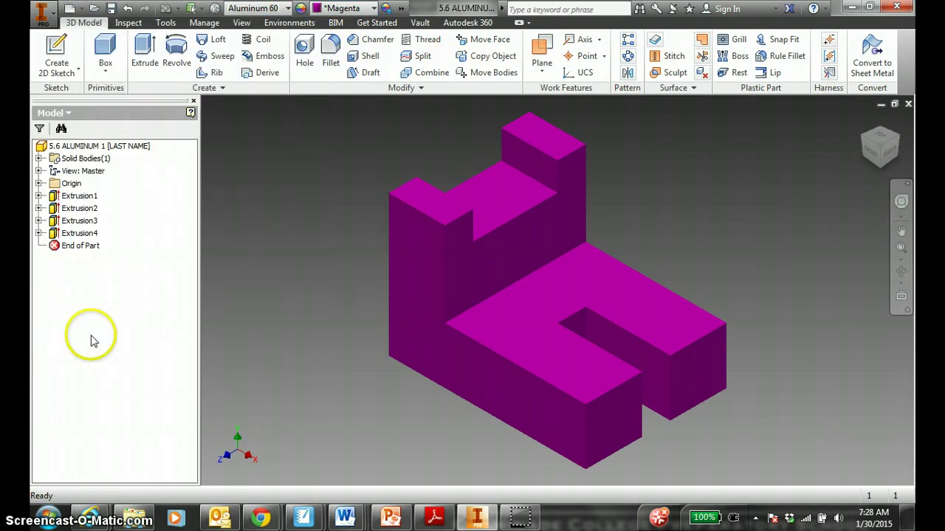
{"action": "left_click_drag", "start_coordinate": [506, 43], "coordinate": [272, 42]}
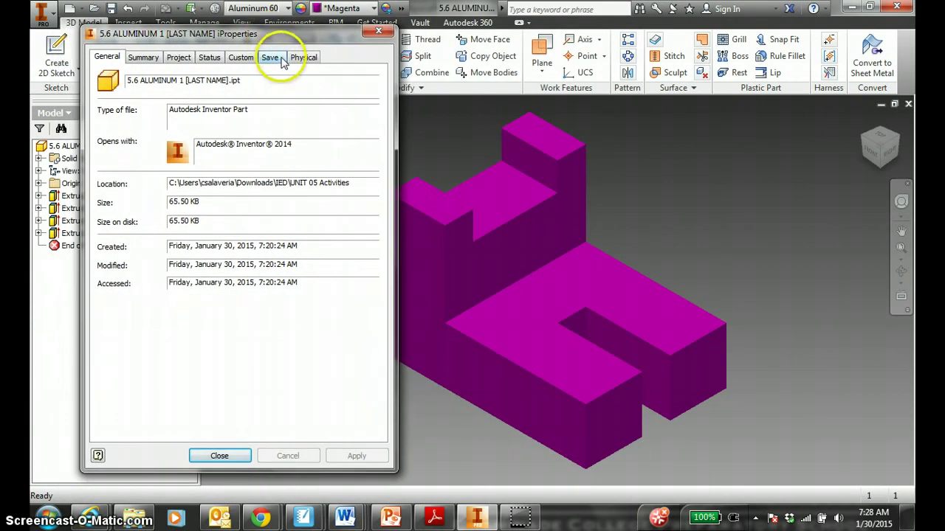
{"action": "left_click", "coordinate": [303, 57]}
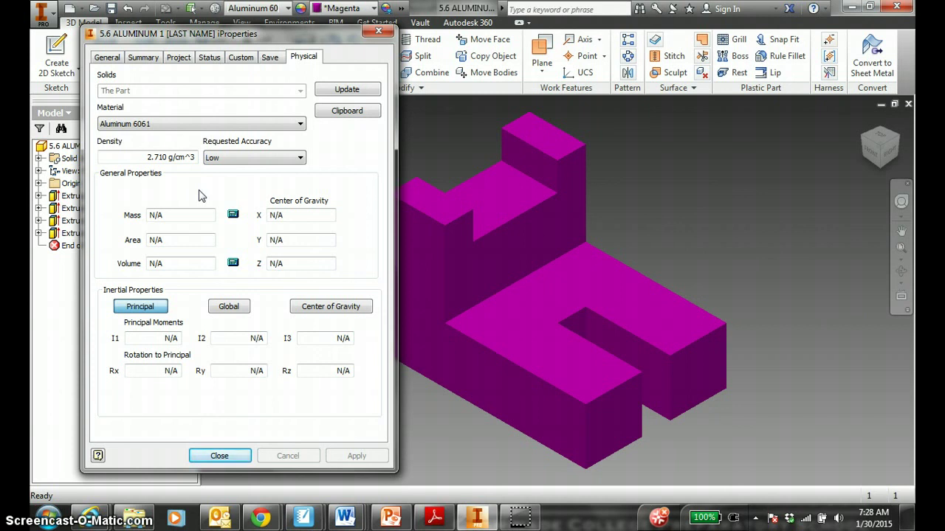
{"action": "left_click", "coordinate": [233, 214]}
{"action": "left_click", "coordinate": [343, 90]}
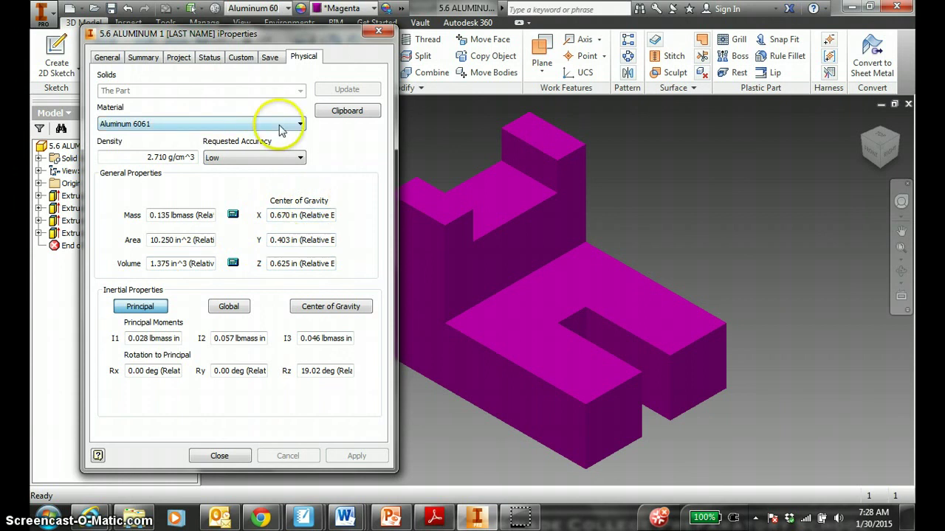
{"action": "left_click", "coordinate": [379, 31]}
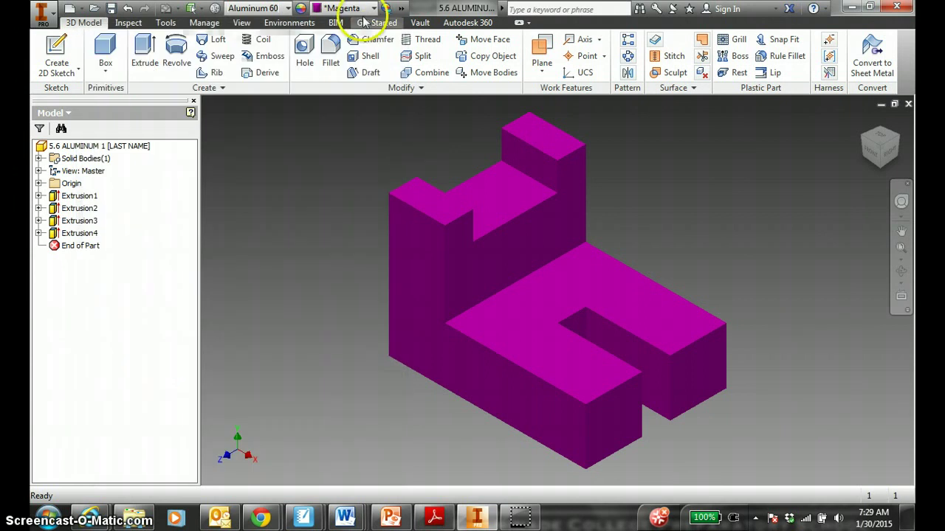
Step: Set the part's appearance to Pink
{"action": "left_click", "coordinate": [368, 9]}
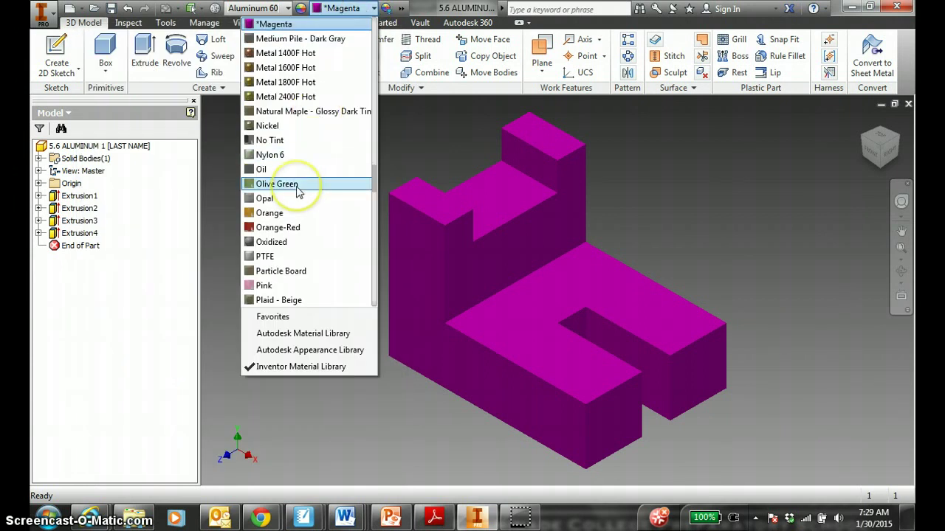
{"action": "key", "text": "p"}
{"action": "key", "text": "i"}
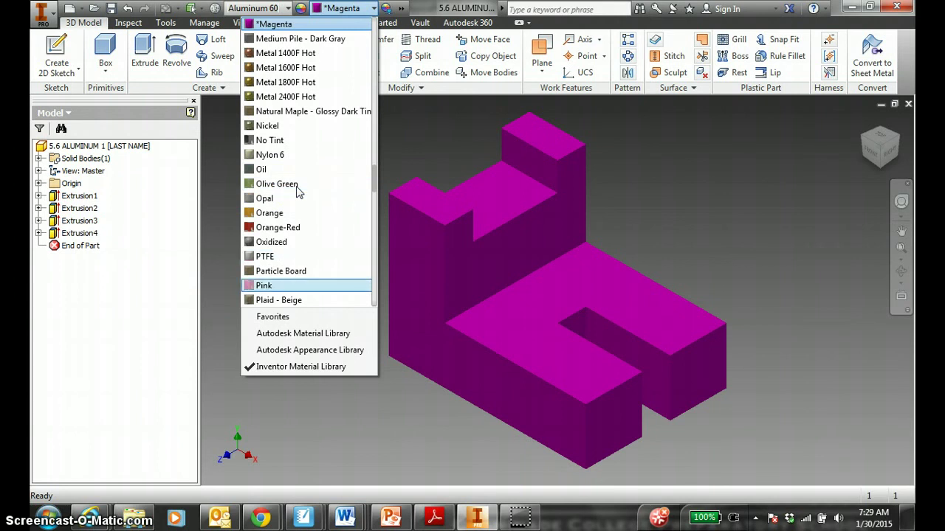
{"action": "key", "text": "Return"}
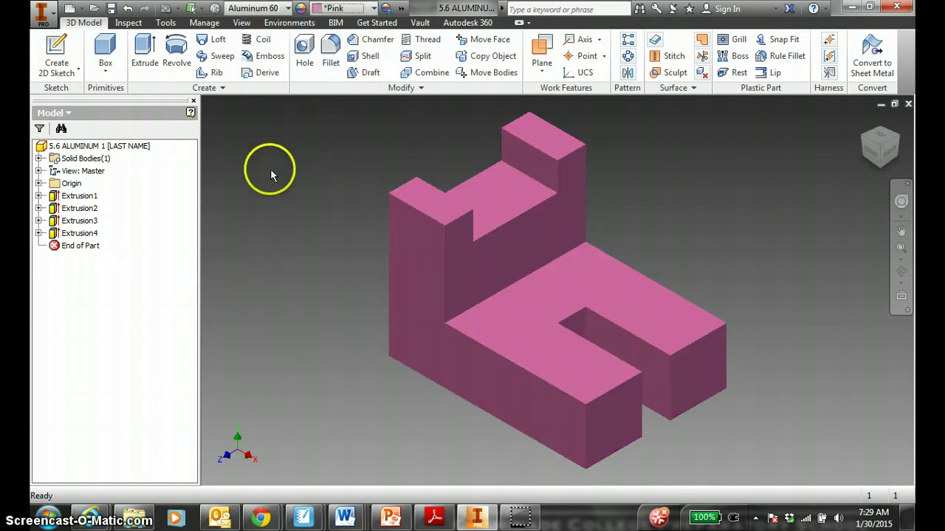
Step: Set the part's appearance to Cyan
{"action": "left_click", "coordinate": [326, 10]}
{"action": "key", "text": "c"}
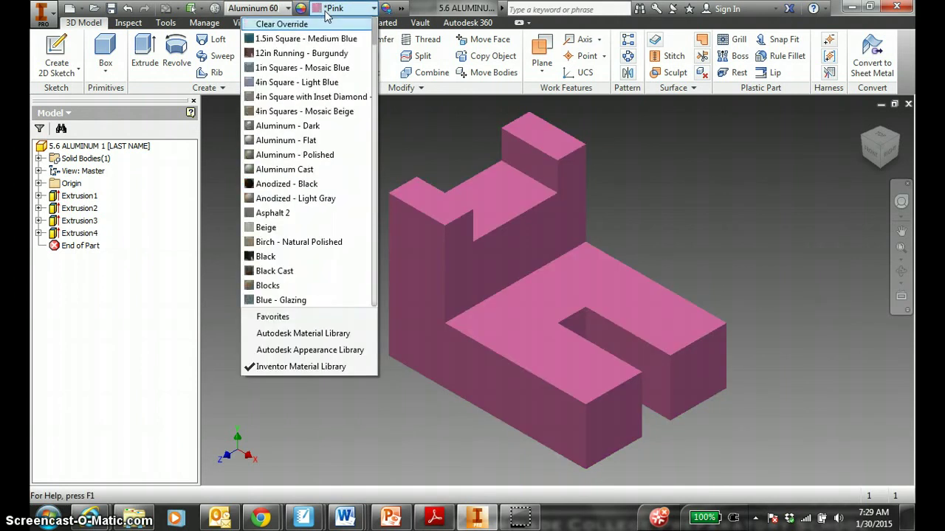
{"action": "key", "text": "y"}
{"action": "key", "text": "Return"}
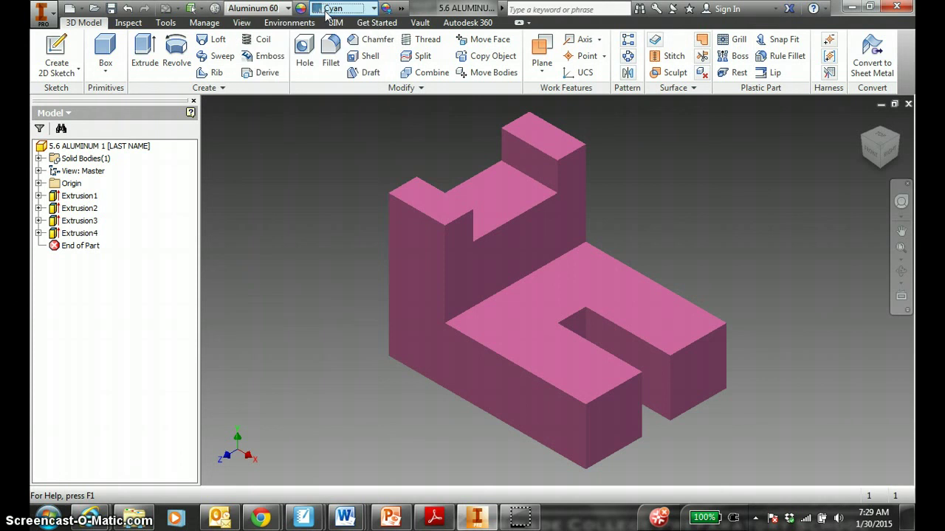
Step: Set the part's material to Lead in the physical properties of its iProperties and examine the recalculated mass, area and volume
{"action": "left_click", "coordinate": [49, 14]}
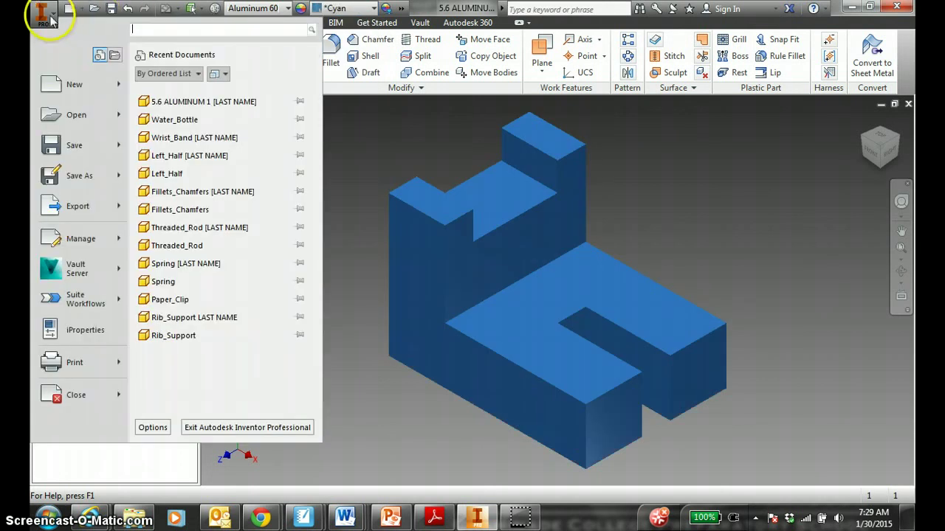
{"action": "left_click", "coordinate": [96, 328]}
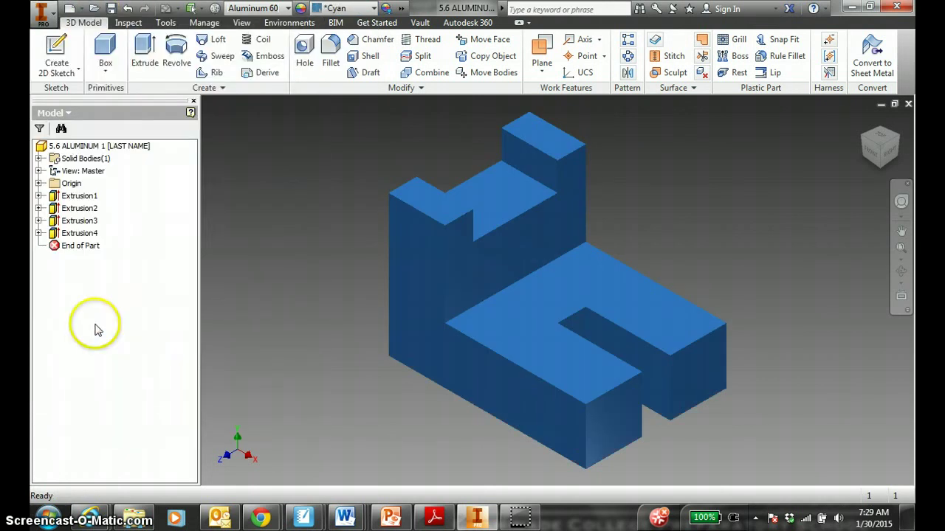
{"action": "left_click", "coordinate": [304, 58]}
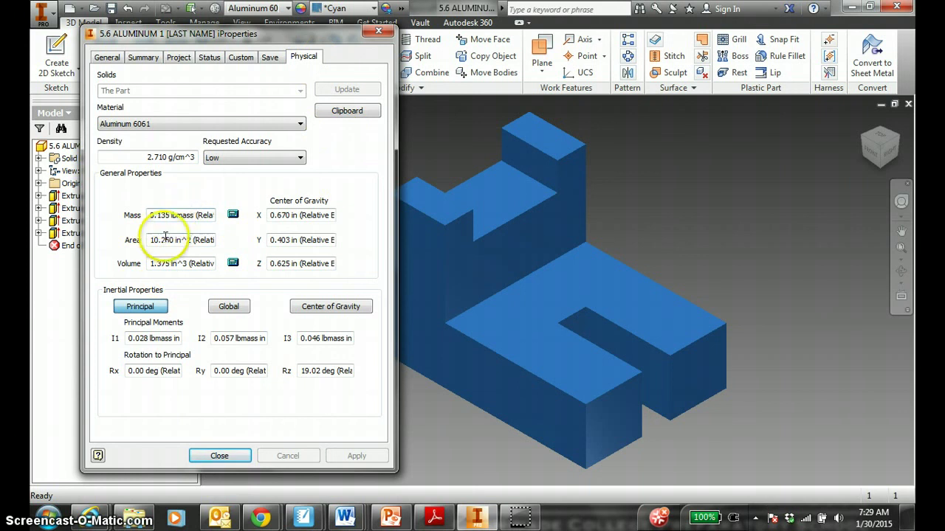
{"action": "left_click", "coordinate": [234, 125]}
{"action": "scroll", "coordinate": [204, 236], "scroll_direction": "down", "scroll_amount": 3}
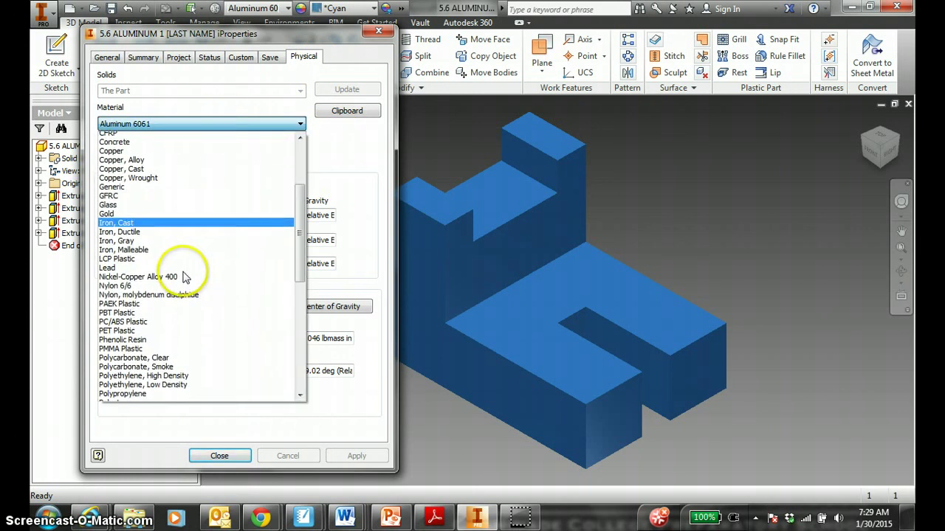
{"action": "left_click", "coordinate": [167, 254]}
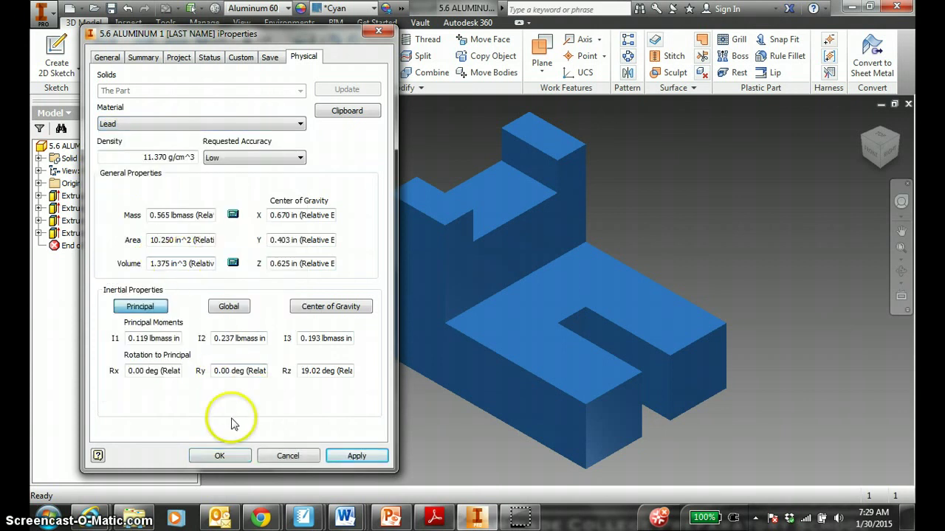
{"action": "left_click", "coordinate": [339, 116]}
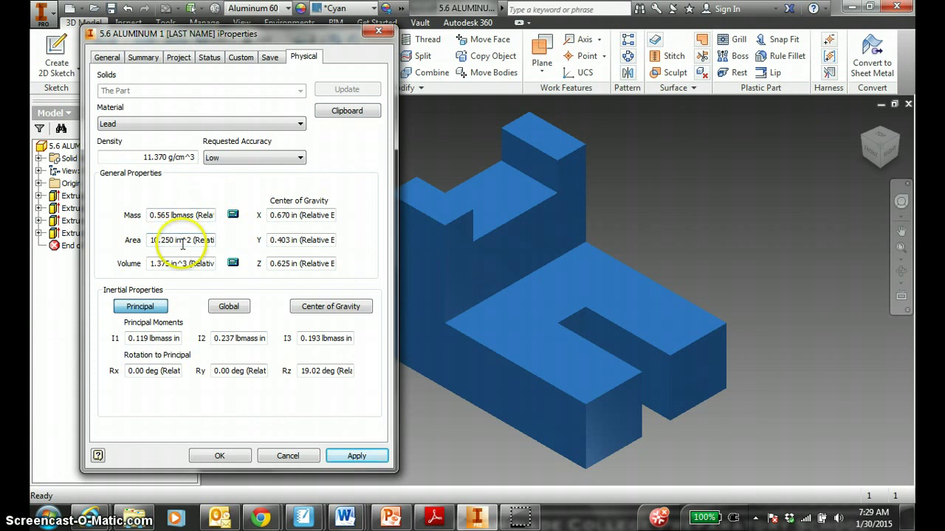
Step: Set the part's material back to Aluminum 6061, apply it and close the iProperties
{"action": "left_click", "coordinate": [202, 125]}
{"action": "scroll", "coordinate": [190, 183], "scroll_direction": "up", "scroll_amount": 8}
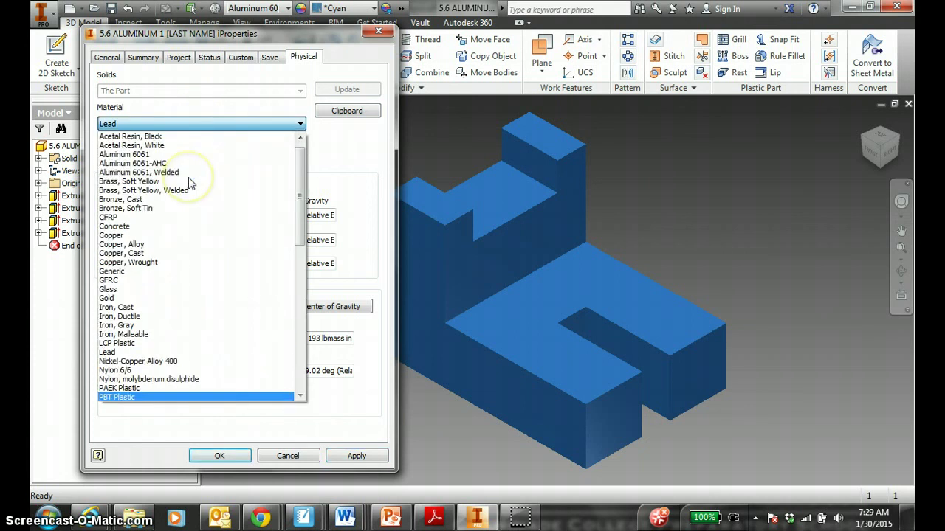
{"action": "left_click", "coordinate": [179, 154]}
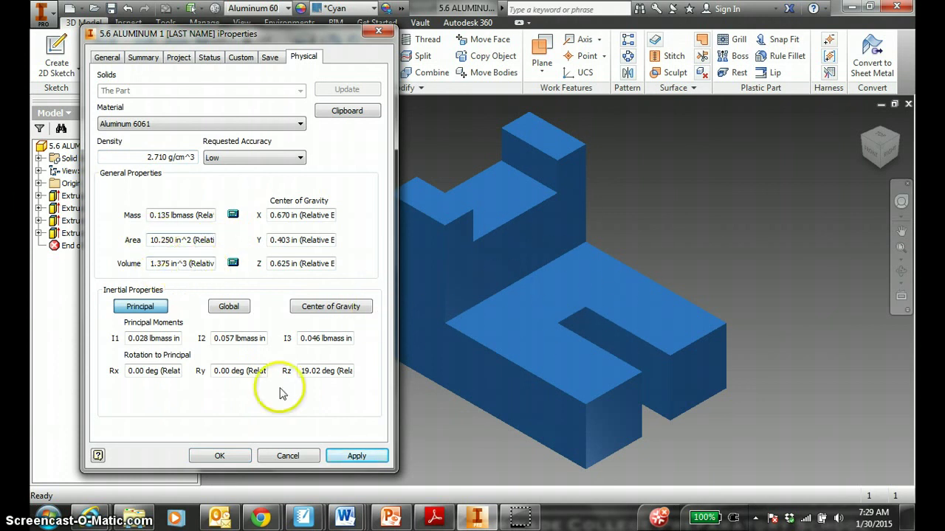
{"action": "left_click", "coordinate": [356, 457]}
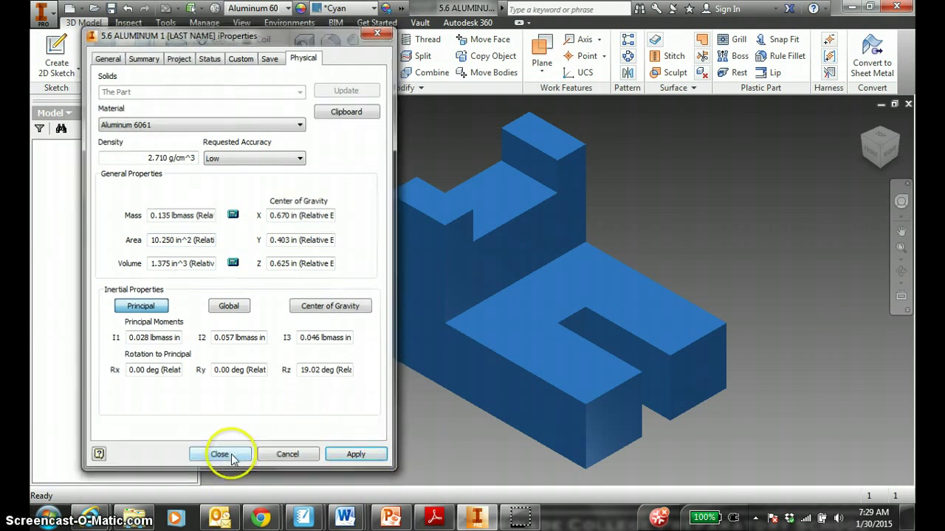
{"action": "left_click", "coordinate": [231, 457]}
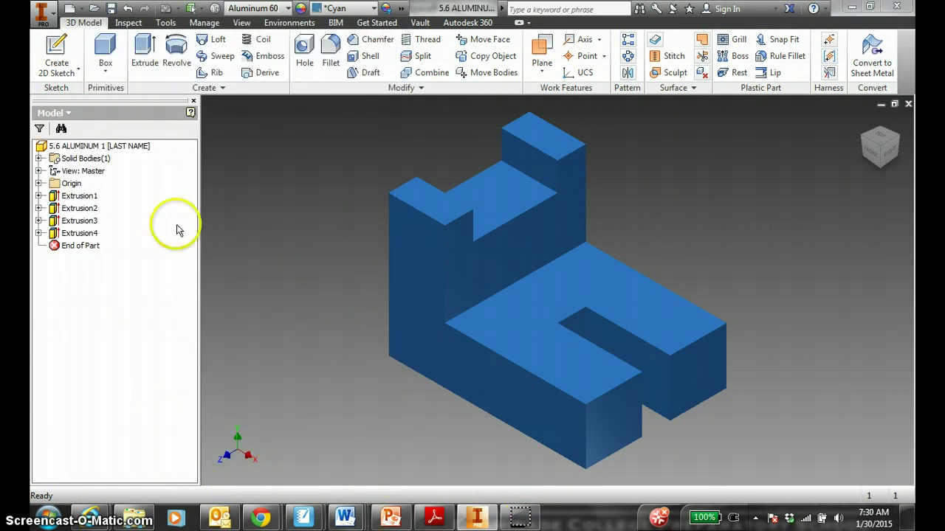
Step: Create a new part file and start a 2D sketch on the front plane
{"action": "left_click", "coordinate": [71, 9]}
{"action": "double_click", "coordinate": [329, 152]}
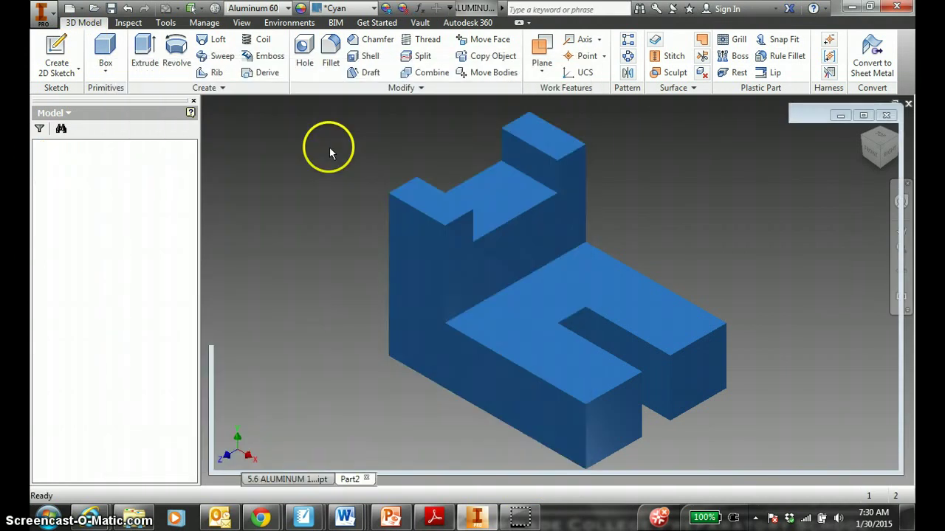
{"action": "left_click", "coordinate": [62, 47]}
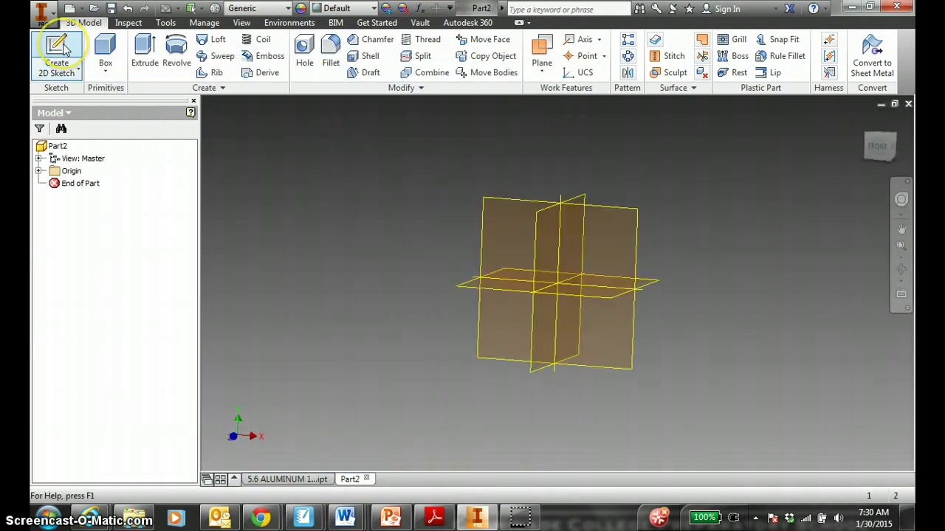
{"action": "left_click", "coordinate": [619, 223]}
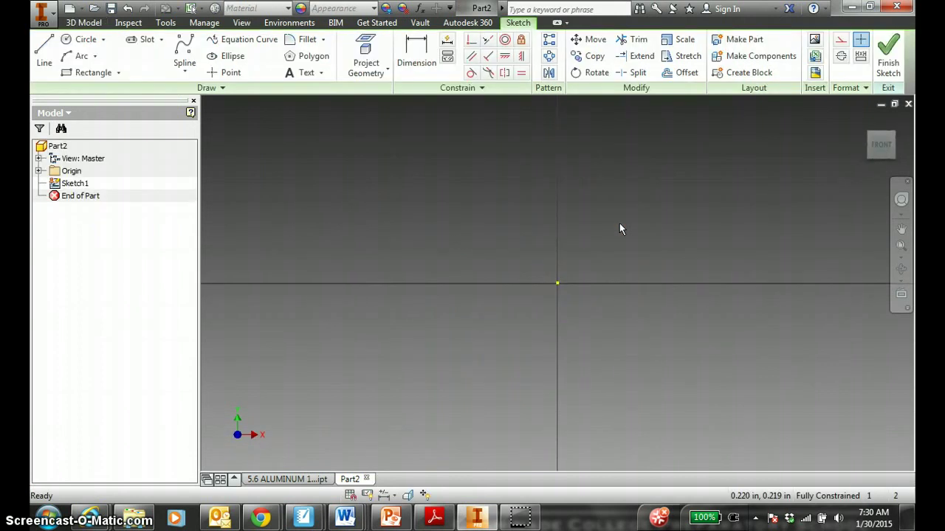
Step: Sketch a rectangle 4 in wide and 1.25 in high with one corner at the origin and finish the sketch
{"action": "left_click", "coordinate": [93, 72]}
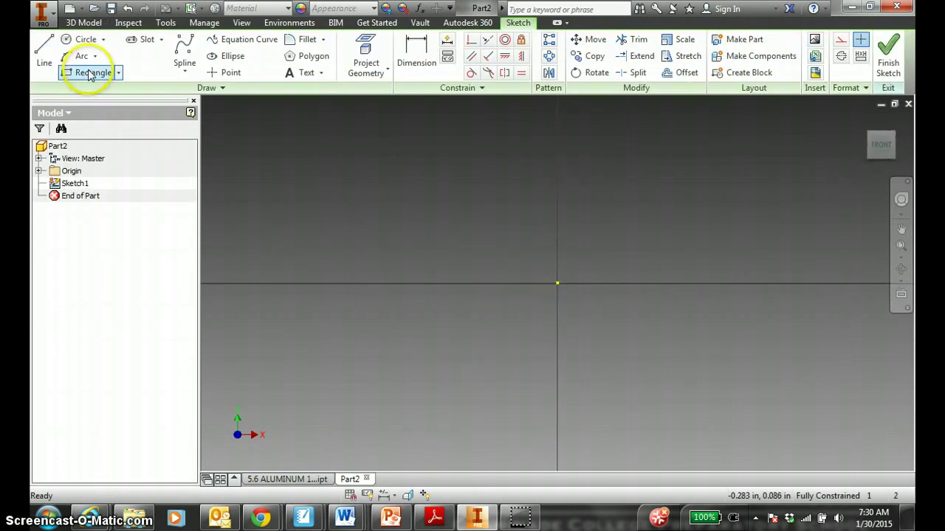
{"action": "left_click", "coordinate": [557, 283]}
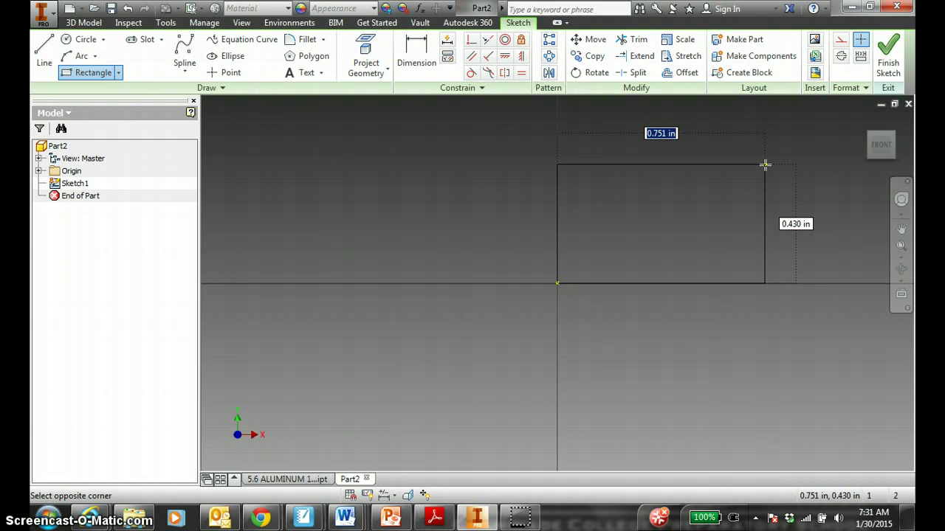
{"action": "key", "text": "Tab"}
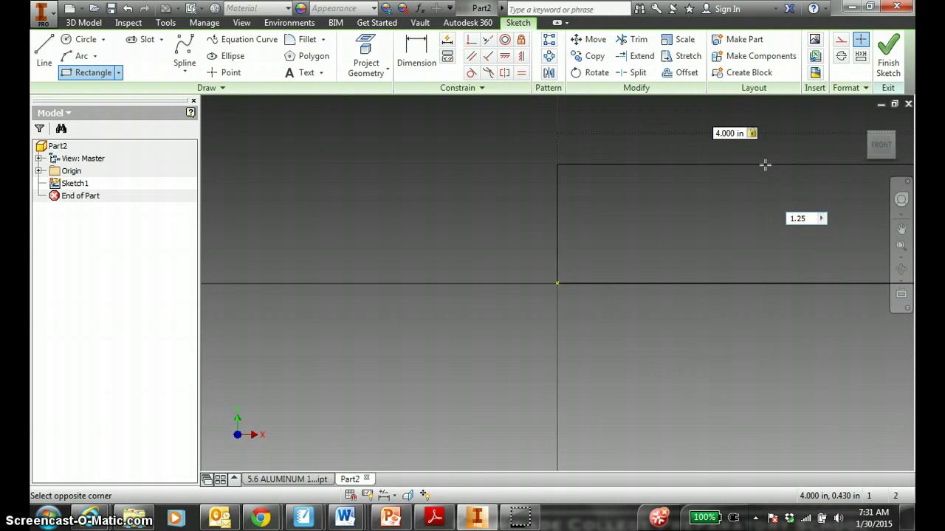
{"action": "left_click", "coordinate": [875, 141]}
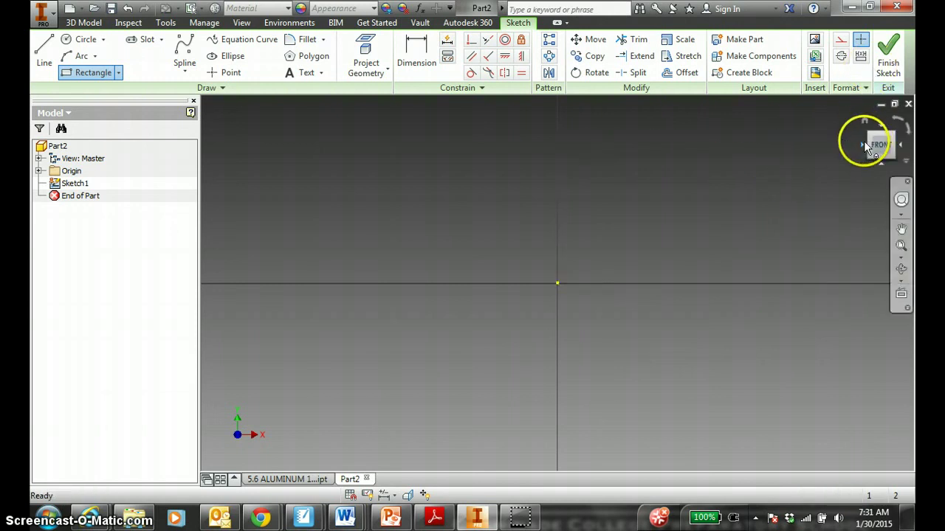
{"action": "left_click", "coordinate": [717, 232]}
{"action": "key", "text": "Return"}
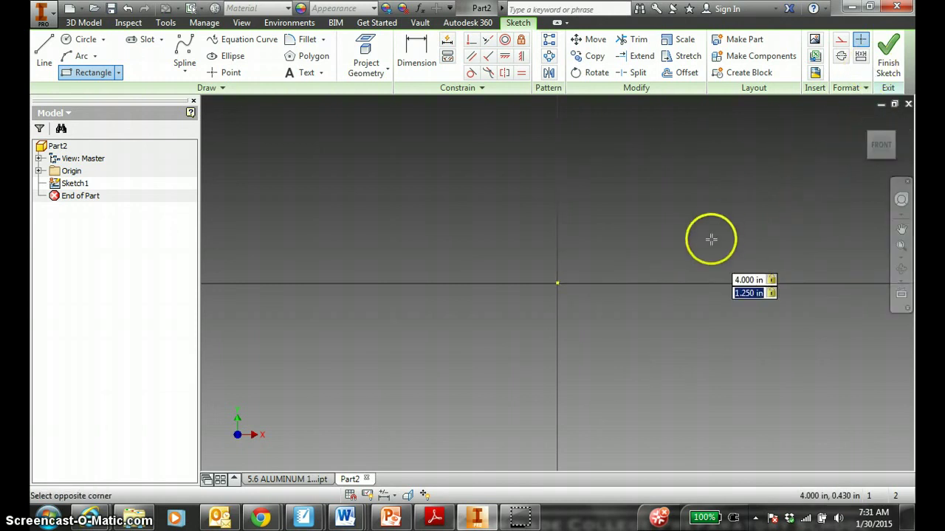
{"action": "left_click", "coordinate": [882, 146]}
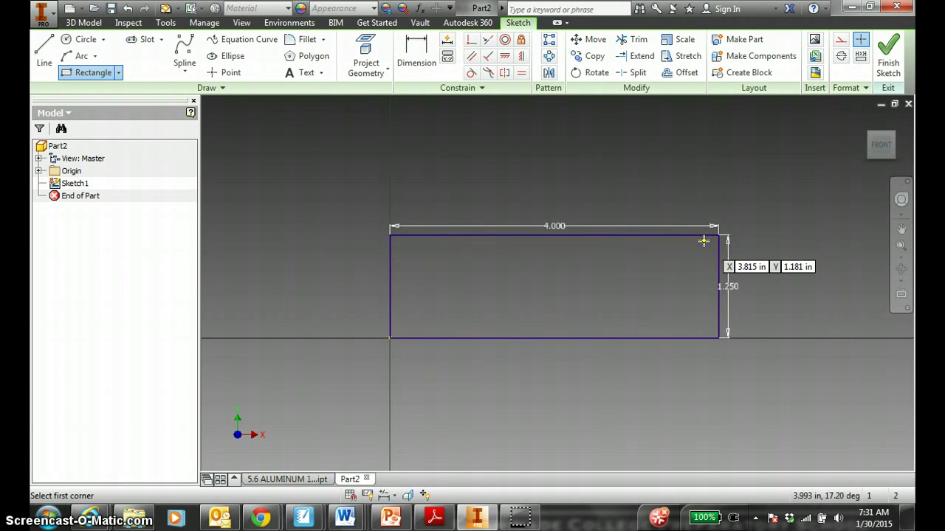
{"action": "left_click", "coordinate": [885, 65]}
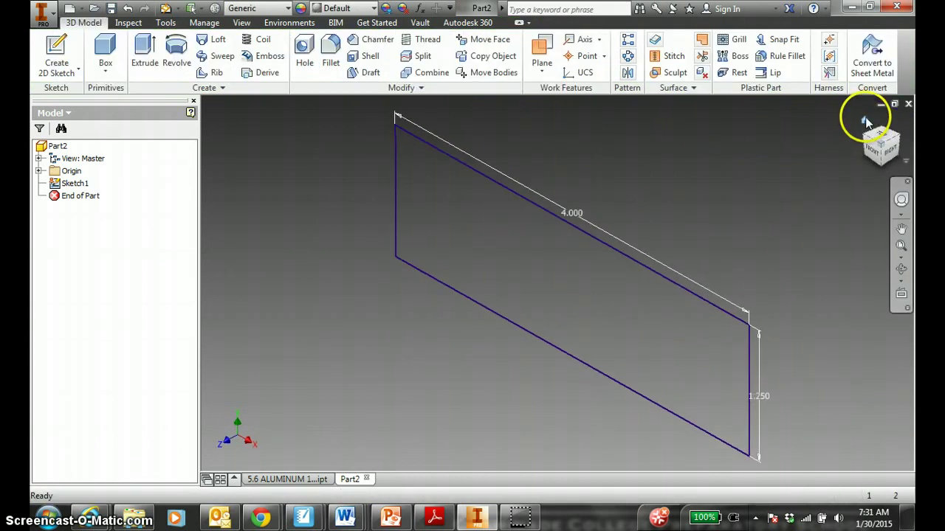
Step: Extrude the 4 by 1.25 in rectangle into a solid block with square ends and show it in the home view
{"action": "left_click", "coordinate": [145, 47]}
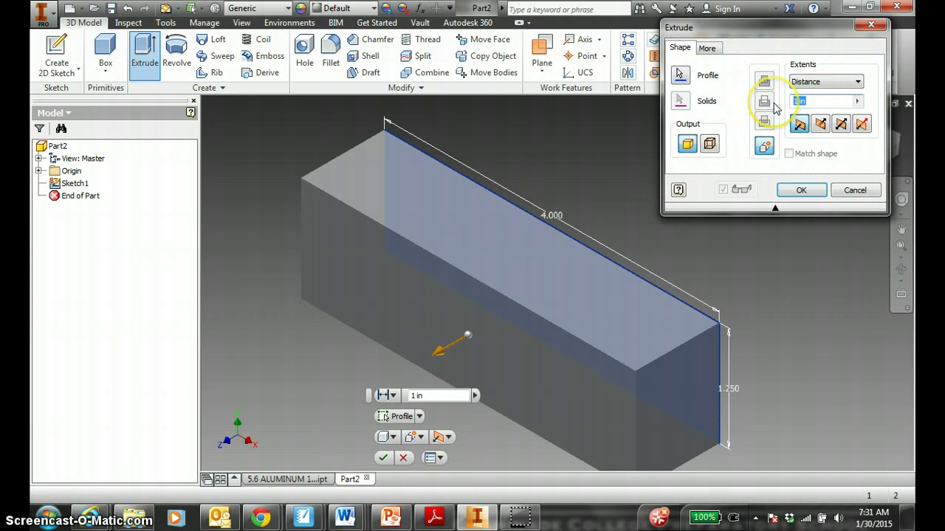
{"action": "key", "text": "Return"}
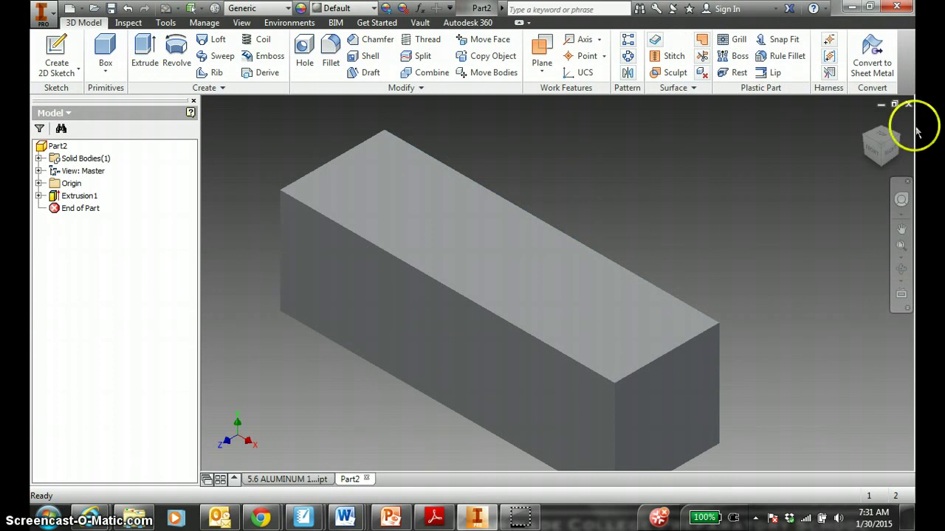
{"action": "left_click", "coordinate": [865, 119]}
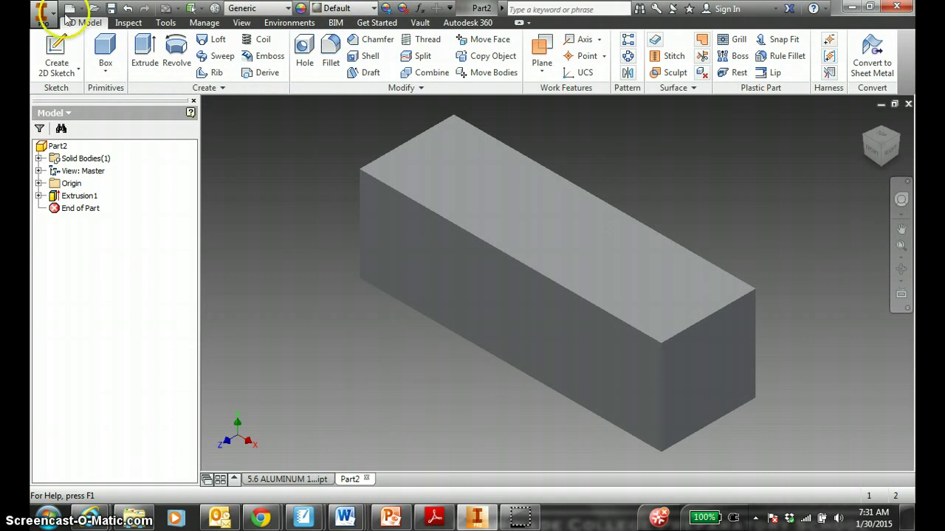
Step: Save the part in the UNIT 05 Activities folder as "5.6 BRASS 2 [LAST NAME]"
{"action": "left_click", "coordinate": [111, 9]}
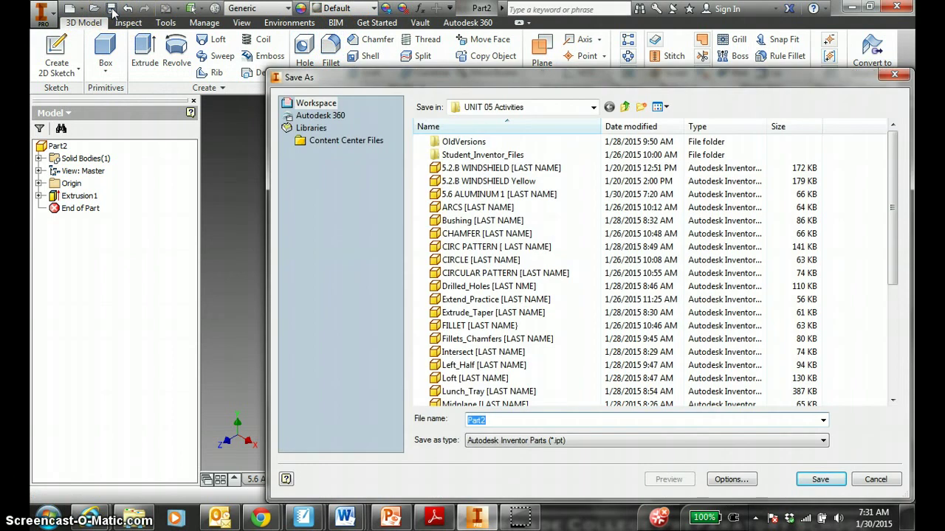
{"action": "type", "text": "B"}
{"action": "key", "text": "BackSpace"}
{"action": "type", "text": "5.6 b"}
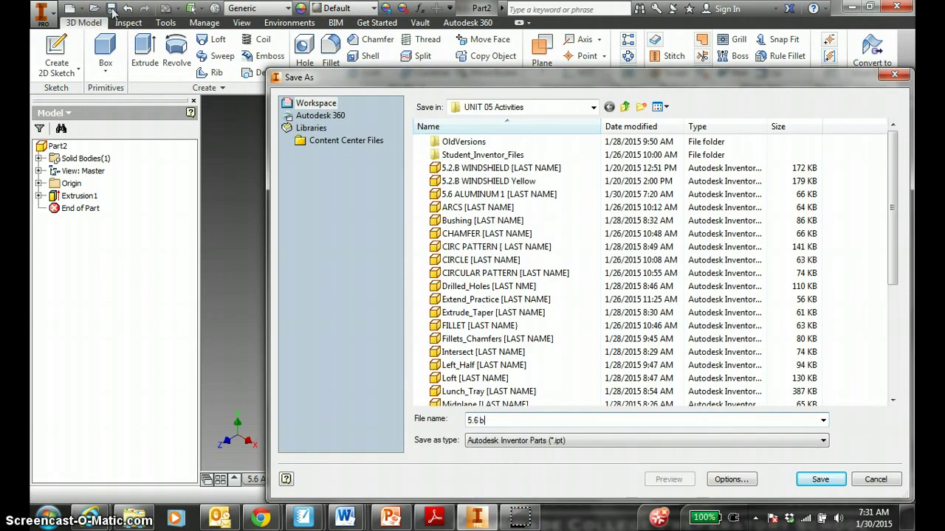
{"action": "key", "text": "Caps_Lock"}
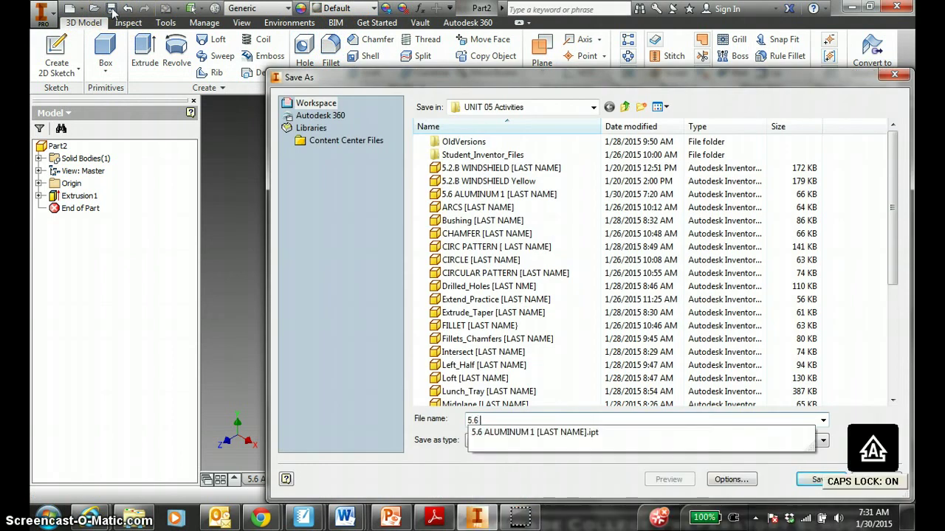
{"action": "type", "text": "BRASS"}
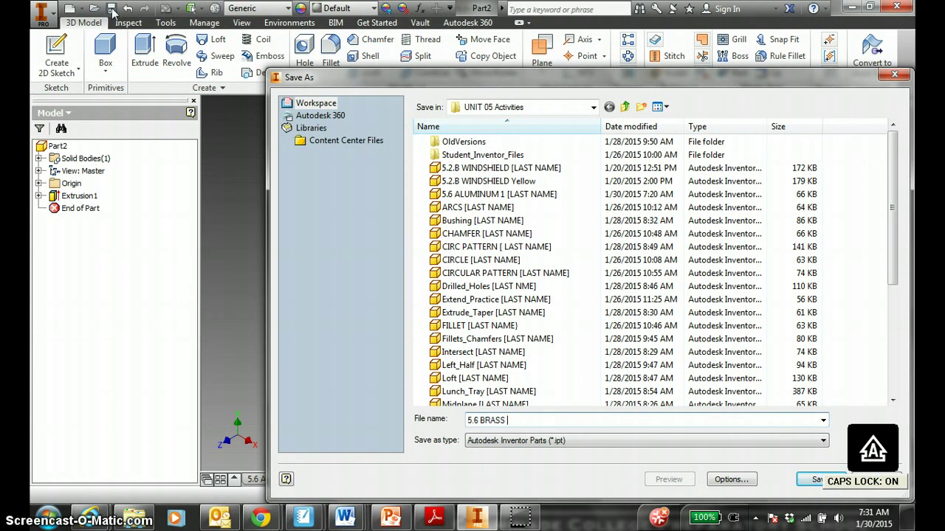
{"action": "type", "text": " 2 [LAST"}
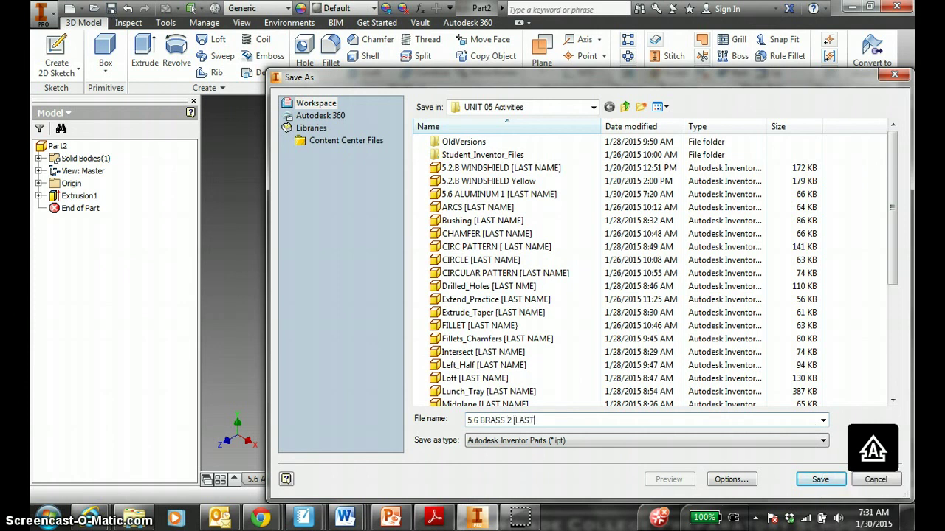
{"action": "type", "text": " NAME]"}
{"action": "key", "text": "Return"}
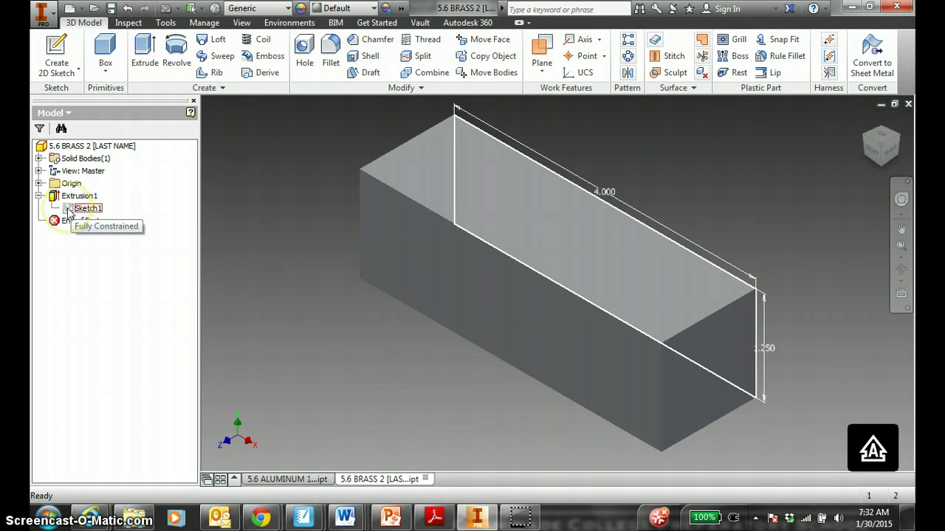
Step: Edit the block's base sketch to set its length to 2 in, finish the sketch and show the home view
{"action": "double_click", "coordinate": [68, 211]}
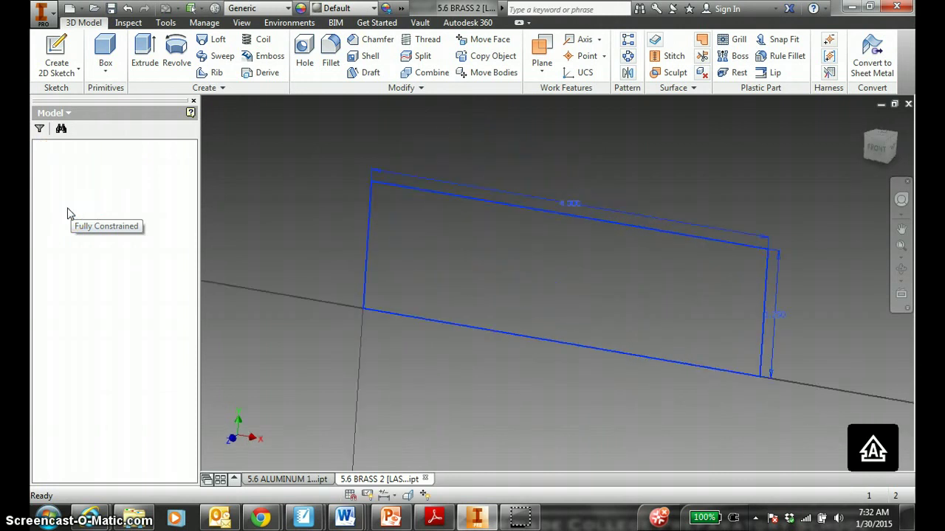
{"action": "double_click", "coordinate": [559, 213]}
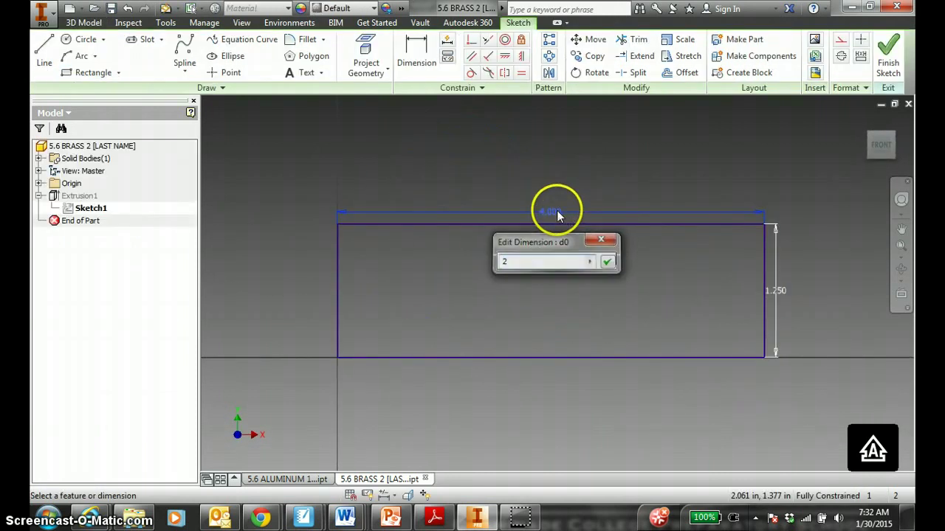
{"action": "key", "text": "Return"}
{"action": "left_click", "coordinate": [888, 61]}
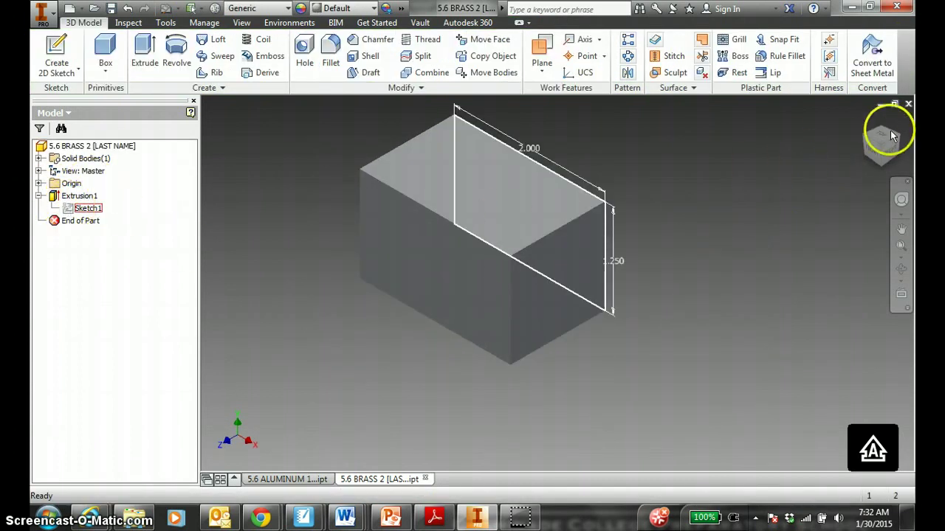
{"action": "left_click", "coordinate": [865, 122]}
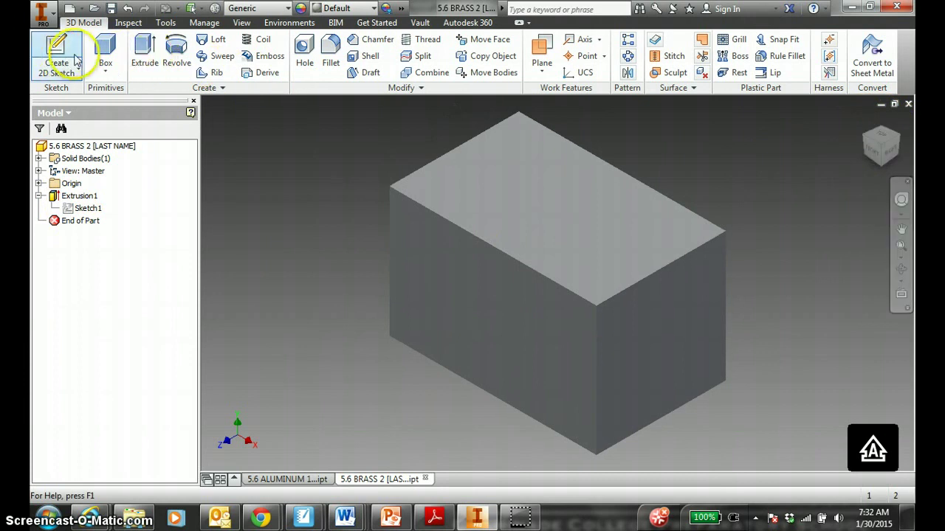
Step: Change the block's appearance to Yellow
{"action": "left_click", "coordinate": [354, 9]}
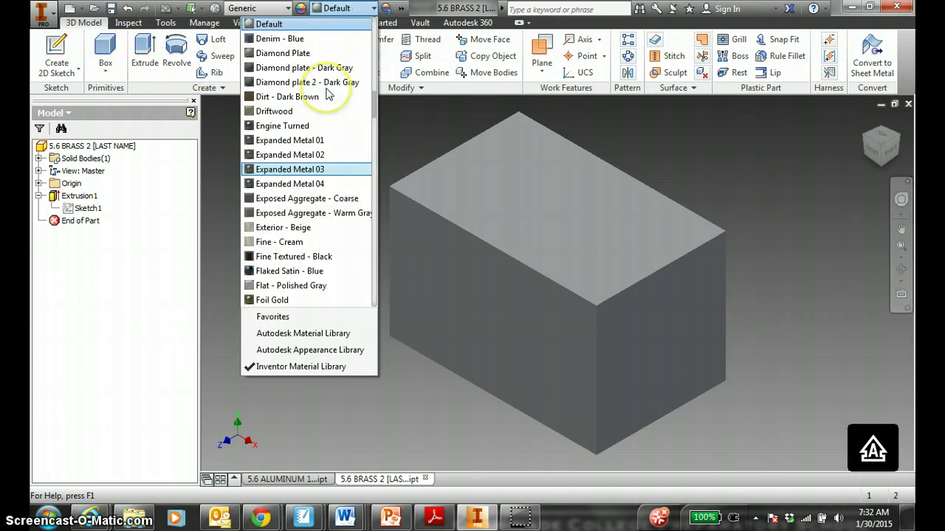
{"action": "key", "text": "y"}
{"action": "key", "text": "Return"}
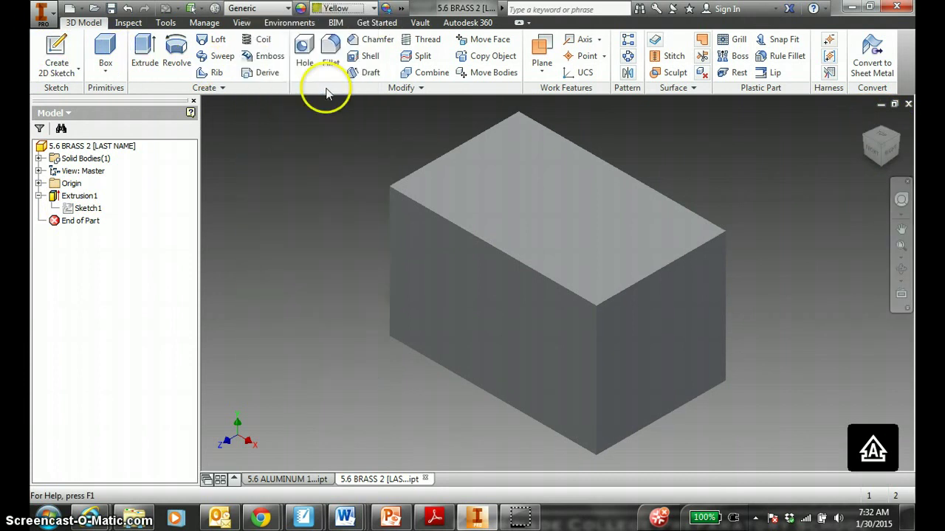
Step: Start a sketch on the block's front face and draw a 0.5 by 0.5 in square in its upper-left corner
{"action": "left_click", "coordinate": [57, 53]}
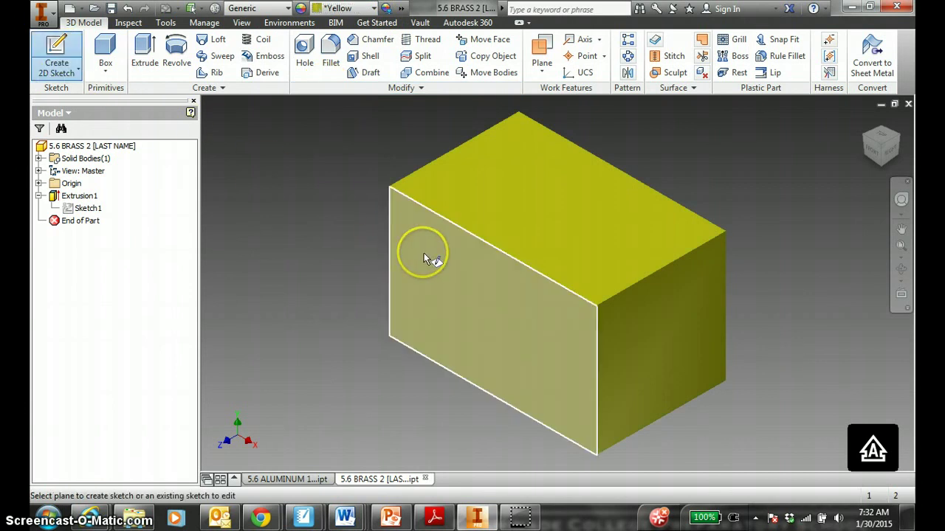
{"action": "left_click", "coordinate": [402, 247]}
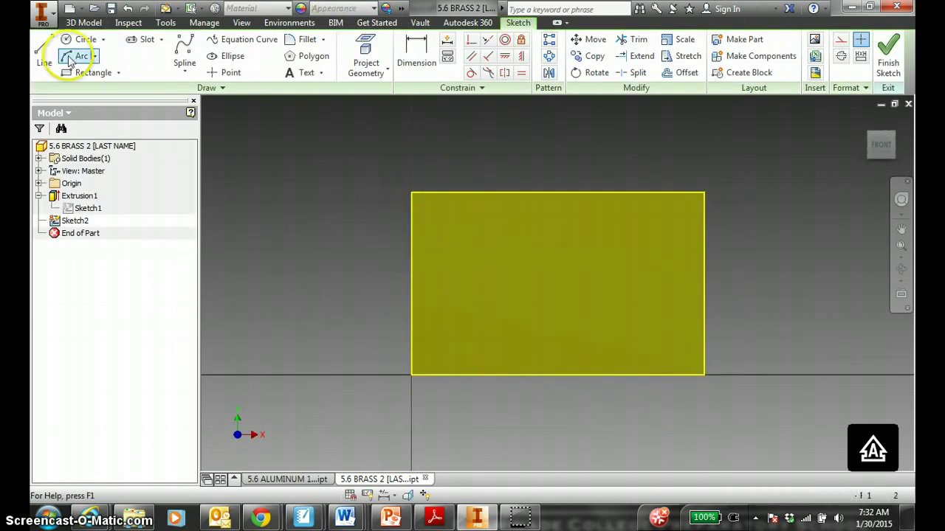
{"action": "left_click", "coordinate": [90, 72]}
{"action": "left_click", "coordinate": [411, 193]}
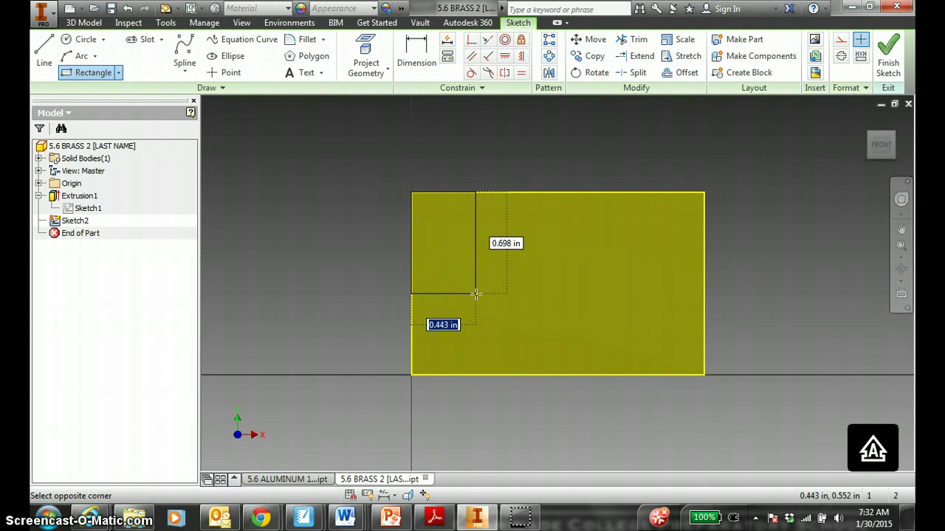
{"action": "type", "text": ".5"}
{"action": "key", "text": "Tab"}
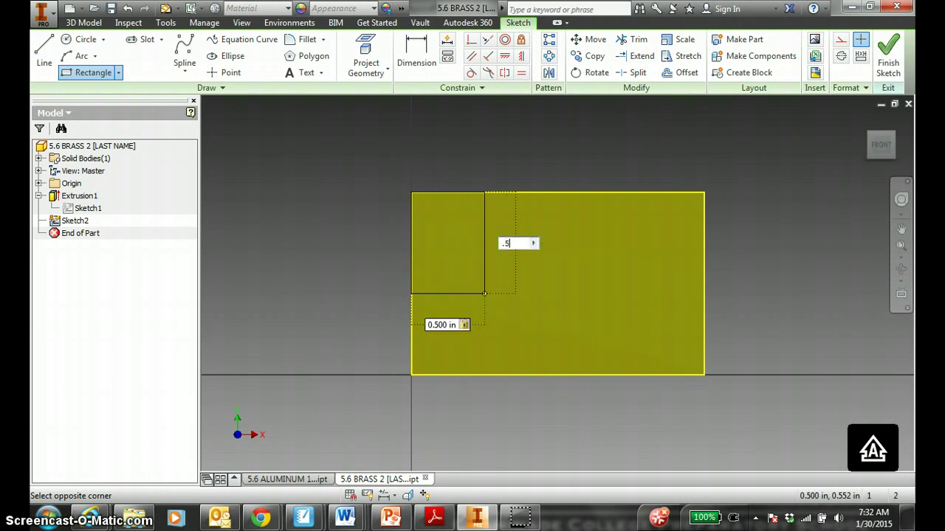
{"action": "key", "text": "Return"}
{"action": "key", "text": "Escape"}
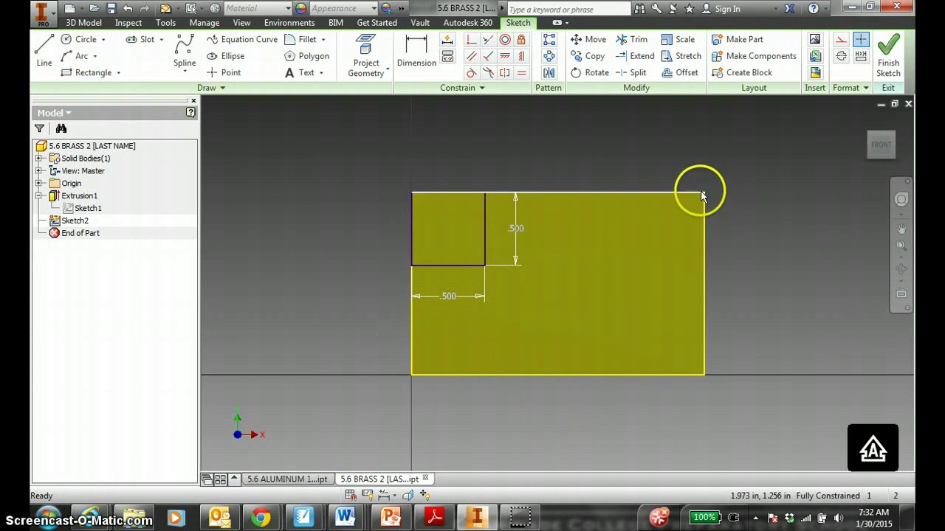
Step: Draw a second 0.5 by 0.5 in square in the upper-right corner of the front face
{"action": "left_click", "coordinate": [89, 73]}
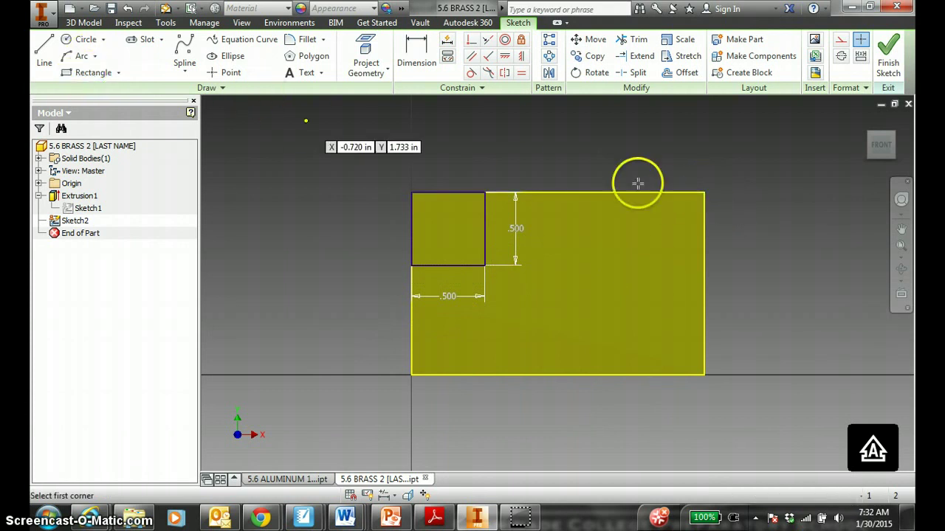
{"action": "left_click", "coordinate": [704, 193]}
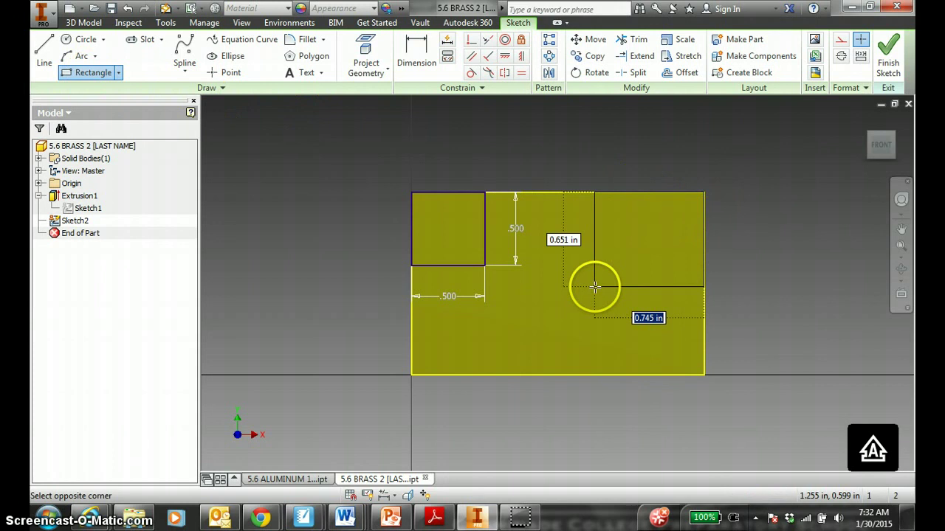
{"action": "type", "text": ".5"}
{"action": "key", "text": "Tab"}
{"action": "type", "text": ".5"}
{"action": "key", "text": "Return"}
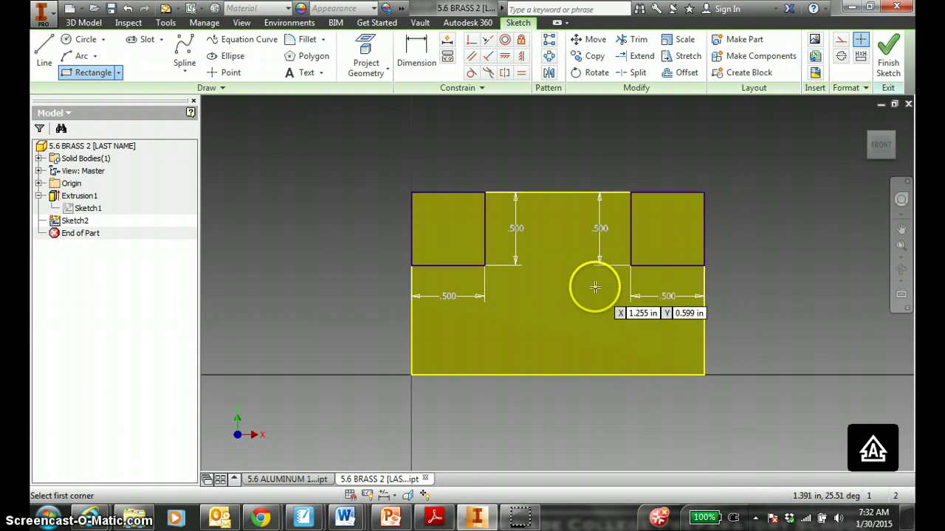
{"action": "key", "text": "Escape"}
Step: Draw a horizontal rectangle about 1.5 in wide and 0.165 in high just above the front face's lower edge
{"action": "left_click", "coordinate": [81, 79]}
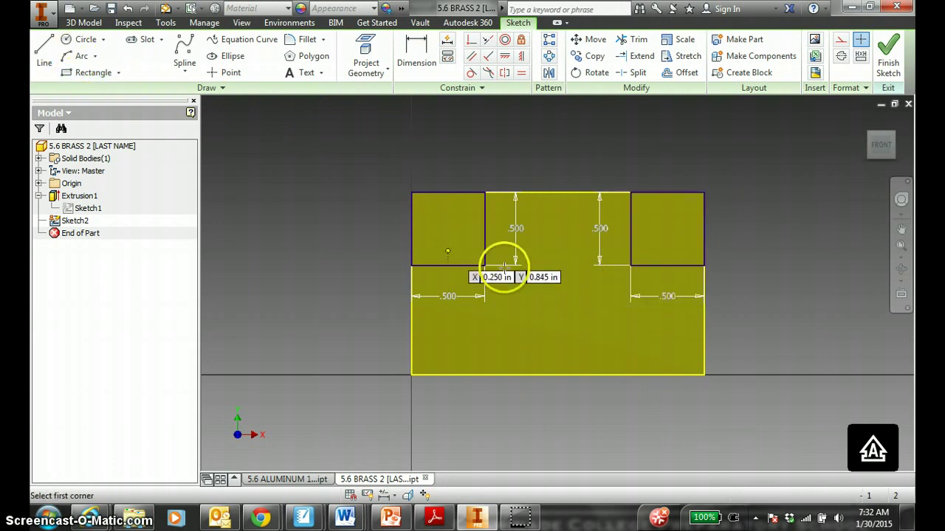
{"action": "left_click", "coordinate": [485, 345]}
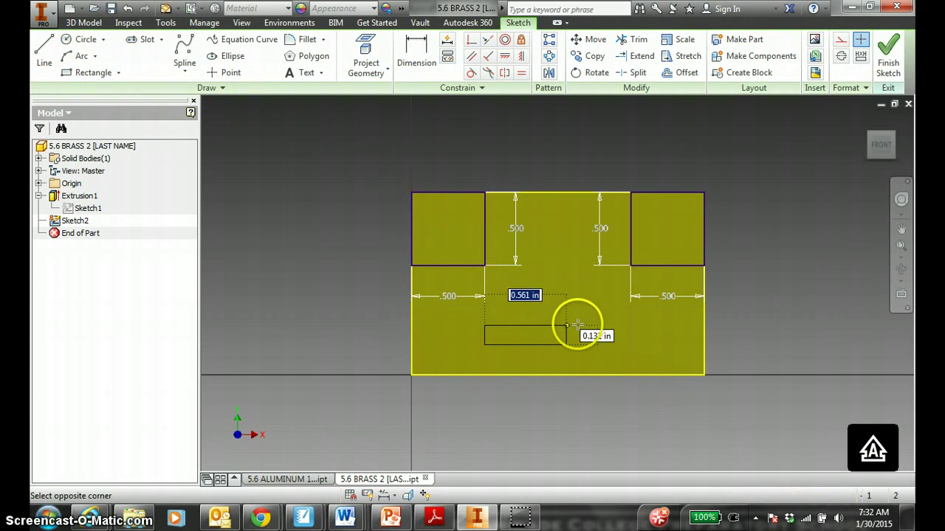
{"action": "left_click", "coordinate": [639, 321]}
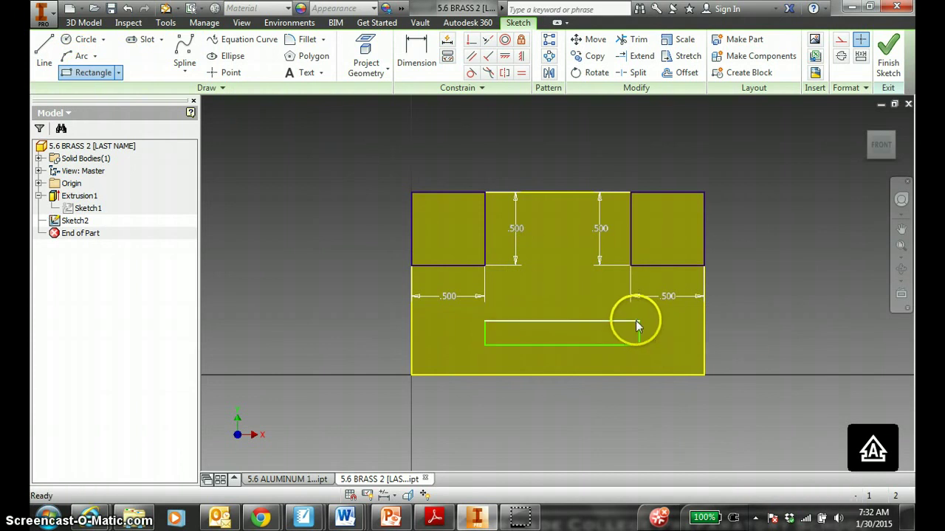
{"action": "key", "text": "Escape"}
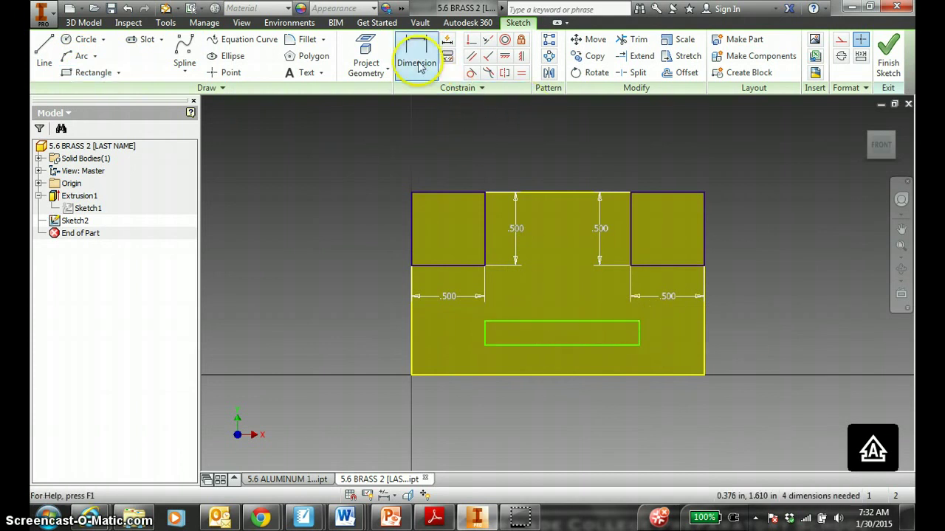
{"action": "mouse_move", "coordinate": [484, 334]}
{"action": "left_mouse_down"}
{"action": "mouse_move", "coordinate": [460, 332]}
{"action": "mouse_move", "coordinate": [631, 339]}
{"action": "left_mouse_up"}
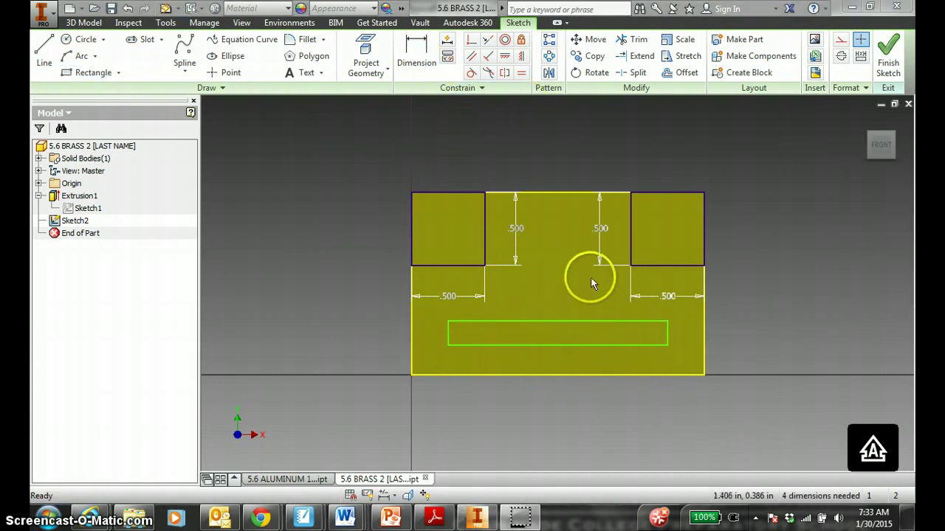
Step: Dimension the lower rectangle's height as 0.25 in
{"action": "left_click", "coordinate": [416, 53]}
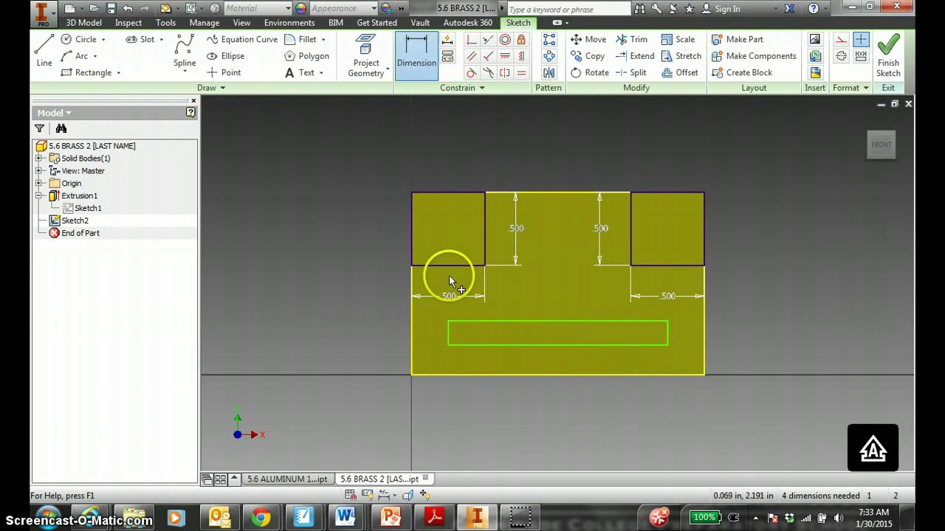
{"action": "left_click", "coordinate": [433, 334]}
{"action": "type", "text": ".2"}
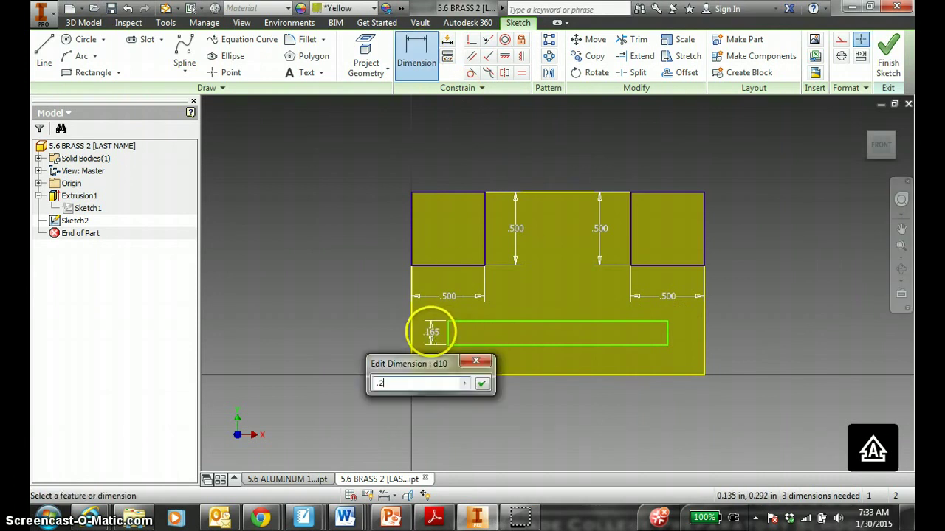
{"action": "type", "text": "5"}
{"action": "key", "text": "Return"}
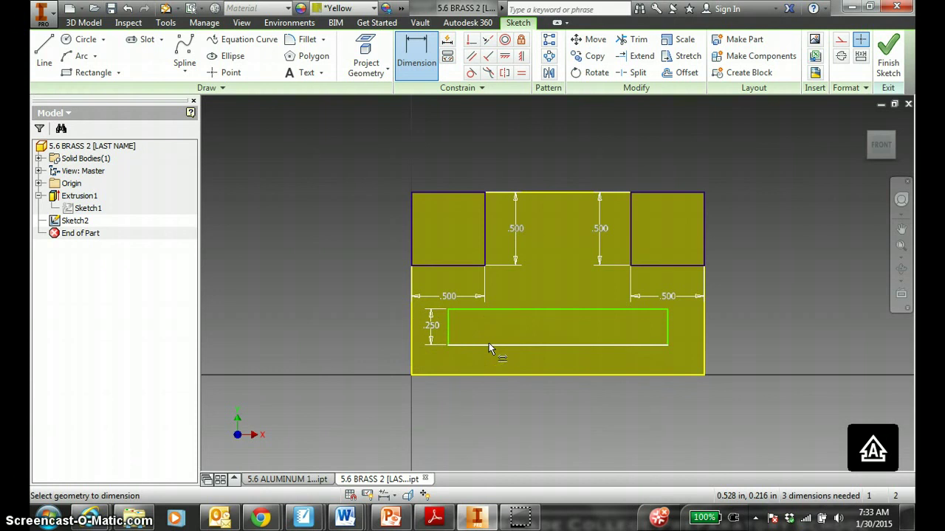
{"action": "left_click", "coordinate": [500, 327]}
{"action": "key", "text": "Escape"}
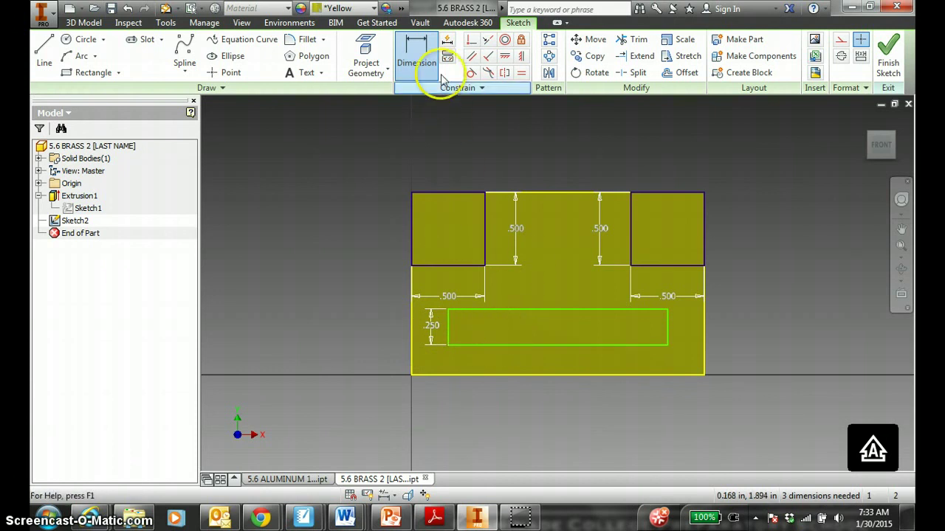
Step: Constrain the midpoint of the lower rectangle's bottom side coincident with the midpoint of the block's bottom edge
{"action": "left_click", "coordinate": [473, 42]}
{"action": "left_click", "coordinate": [546, 349]}
{"action": "left_click", "coordinate": [557, 345]}
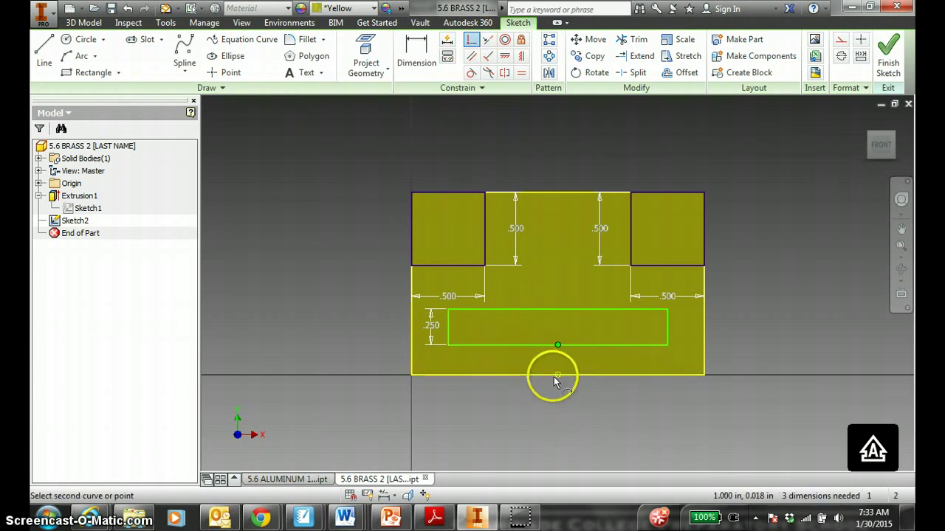
{"action": "left_click", "coordinate": [559, 377]}
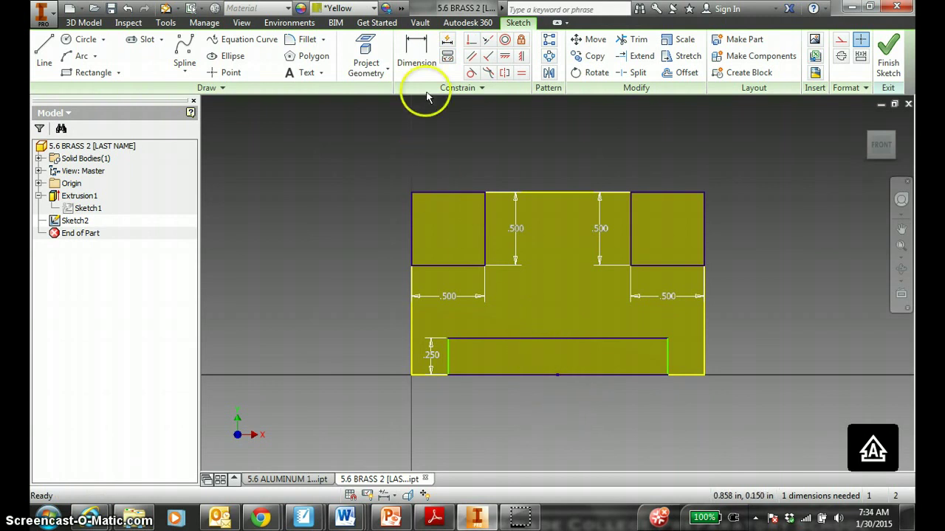
Step: Dimension the lower rectangle's width as 1.5 in and finish the sketch
{"action": "left_click", "coordinate": [416, 58]}
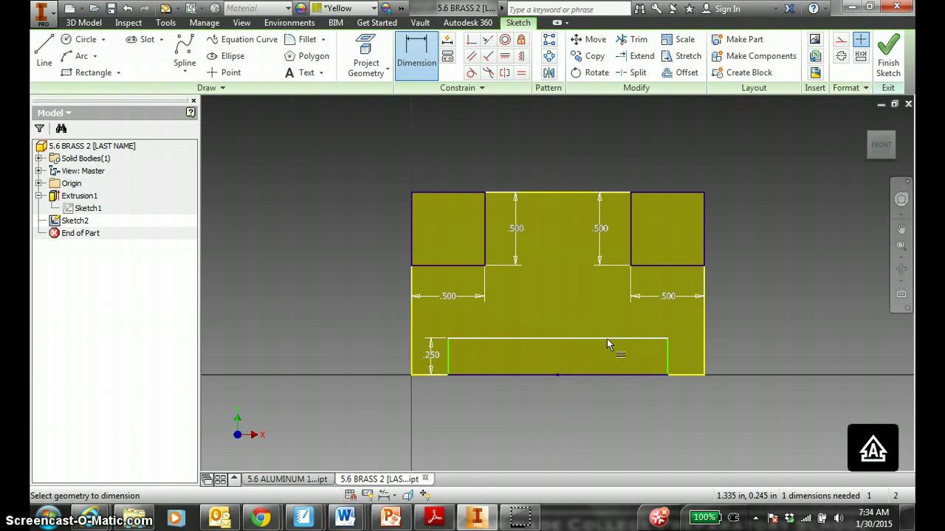
{"action": "left_click", "coordinate": [606, 339]}
{"action": "left_click", "coordinate": [606, 322]}
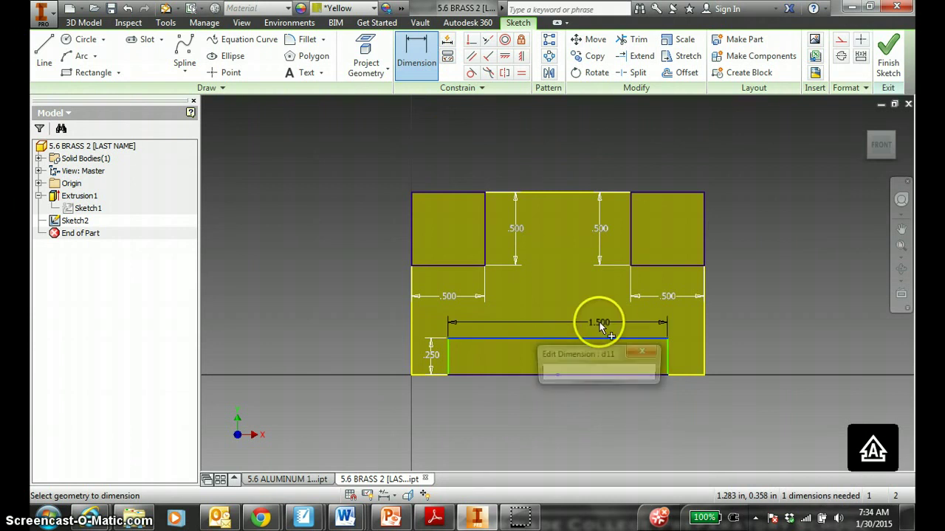
{"action": "left_click", "coordinate": [650, 374]}
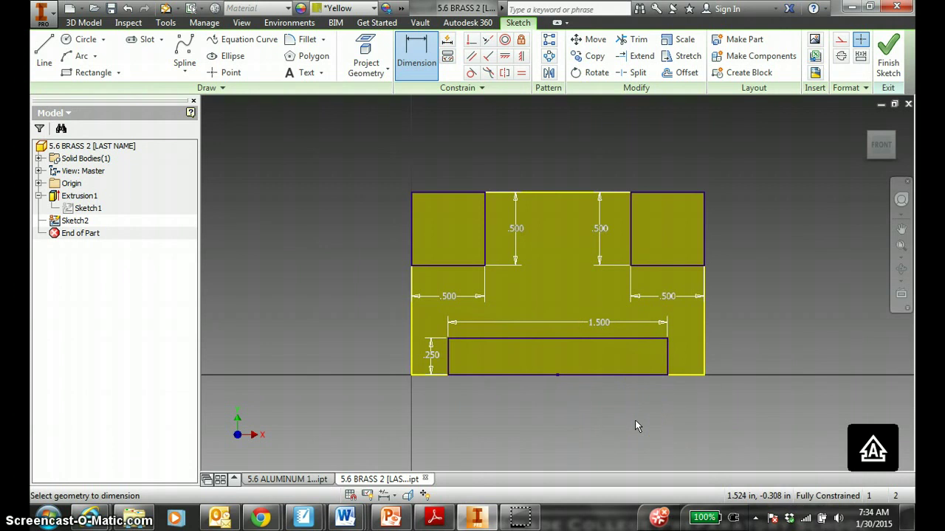
{"action": "key", "text": "Escape"}
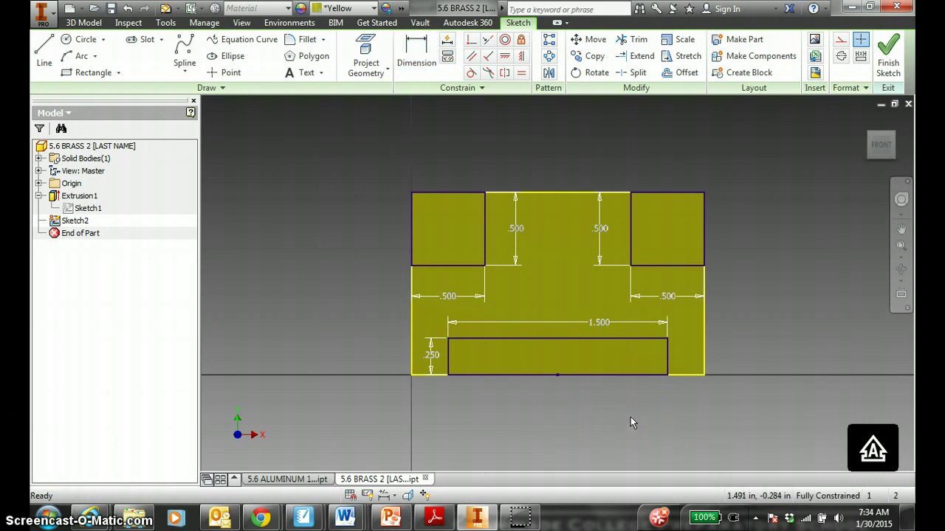
{"action": "left_click", "coordinate": [889, 62]}
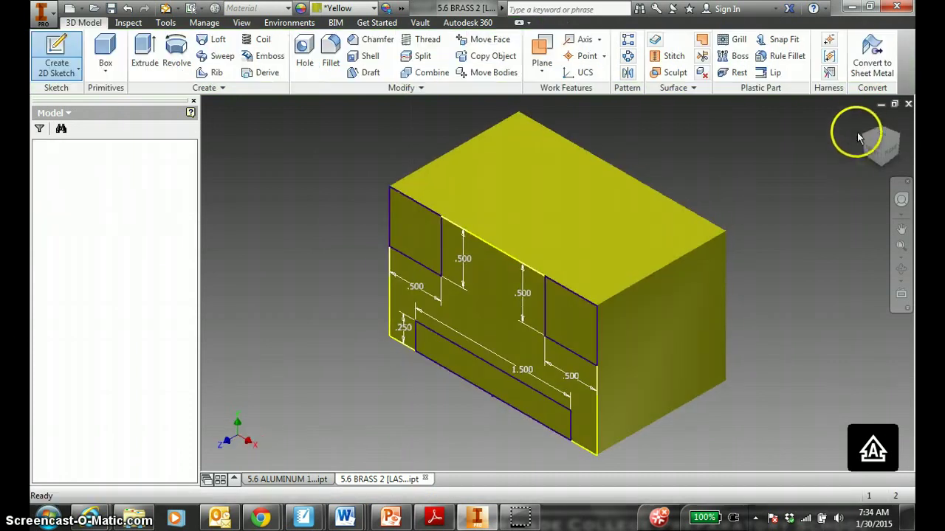
Step: Set up a cut extrusion of the two corner squares and the lower rectangle through the block
{"action": "left_click", "coordinate": [148, 59]}
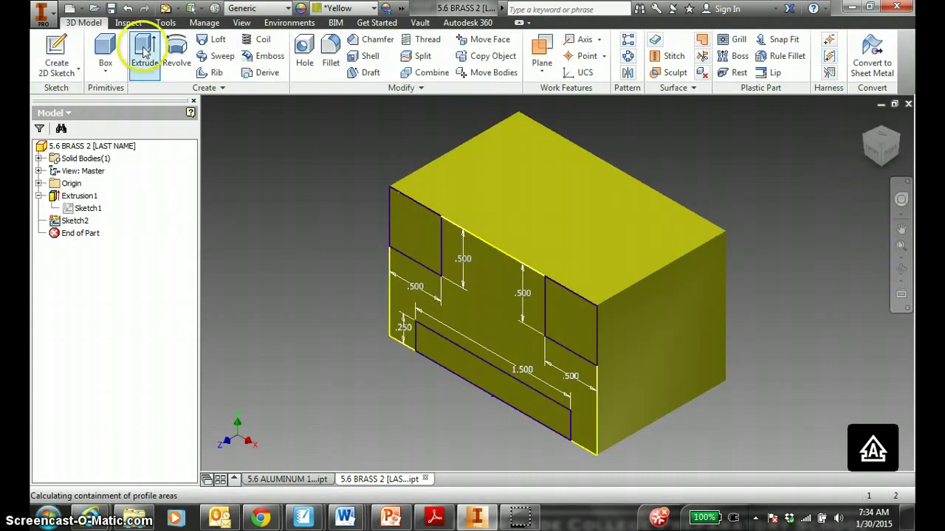
{"action": "left_click", "coordinate": [591, 319]}
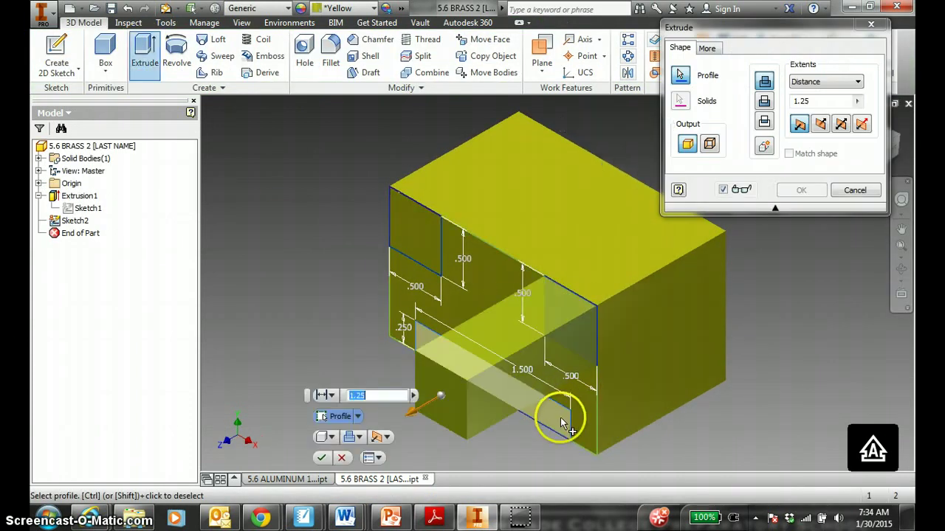
{"action": "left_click", "coordinate": [491, 373]}
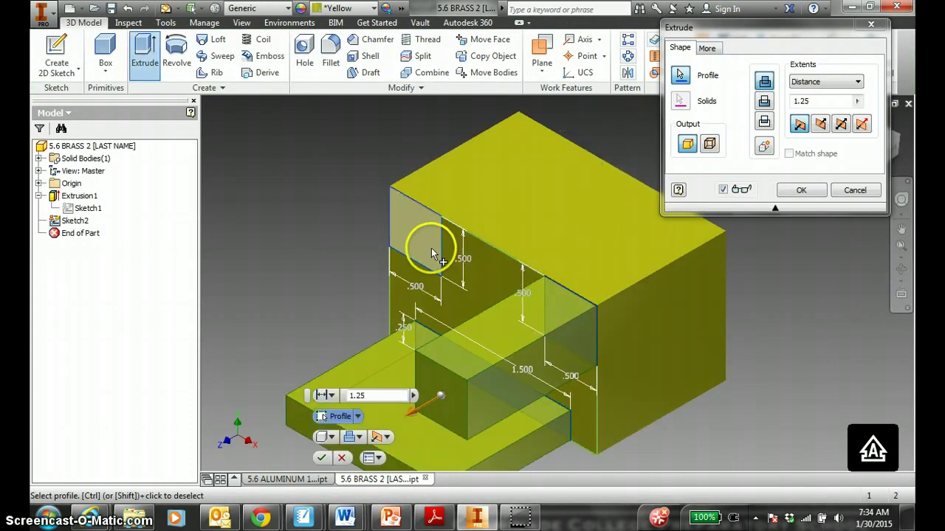
{"action": "left_click", "coordinate": [764, 101]}
{"action": "left_click", "coordinate": [827, 82]}
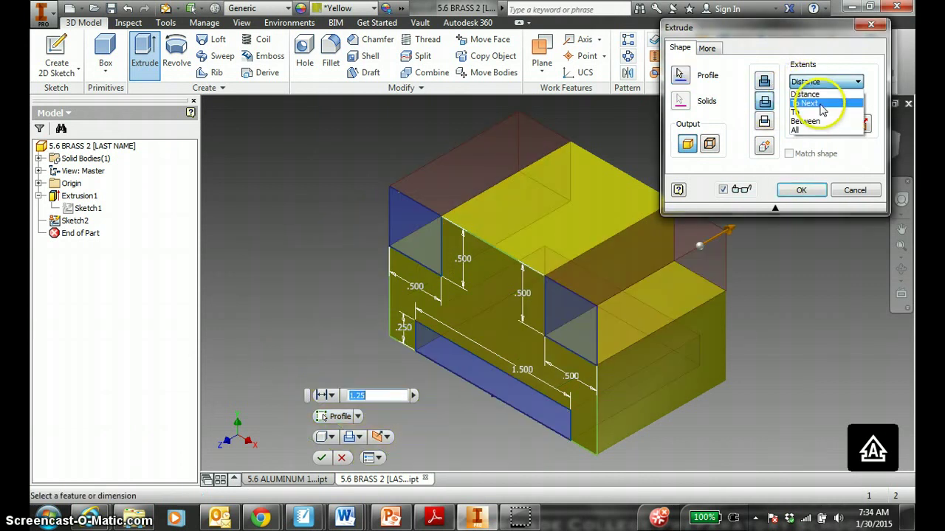